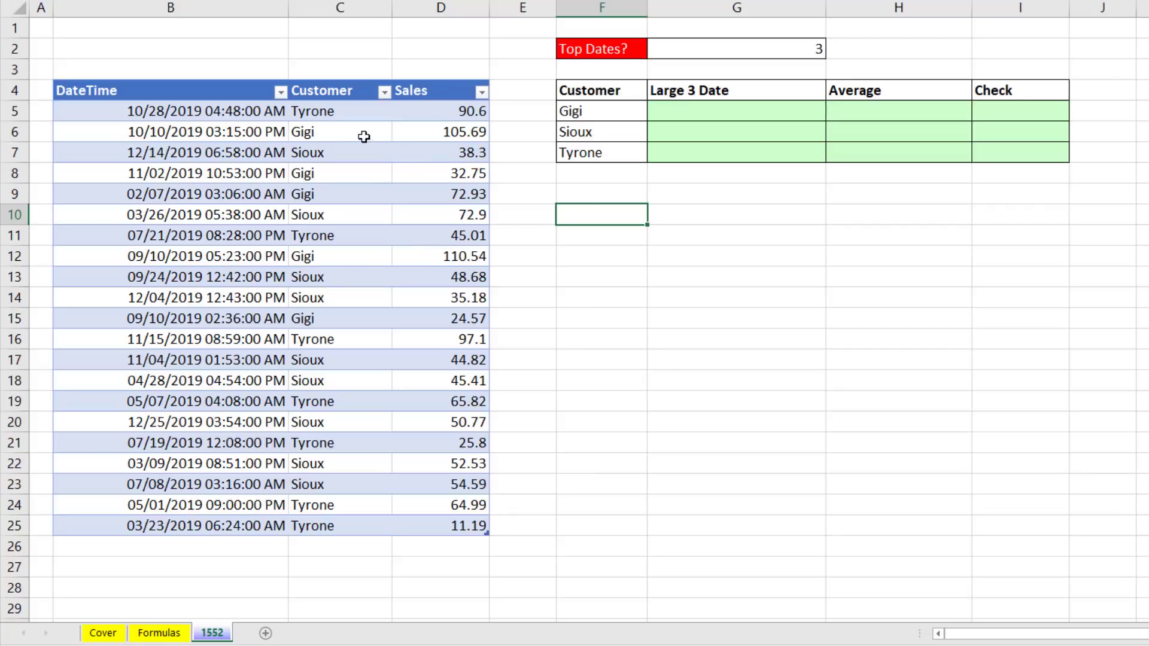
- Highlight the customer and sales cells C6:D6, C8:D8 and C12:D12 together in the sales table
left_click_drag(321, 131, 438, 131)
left_click_drag(357, 172, 454, 173)
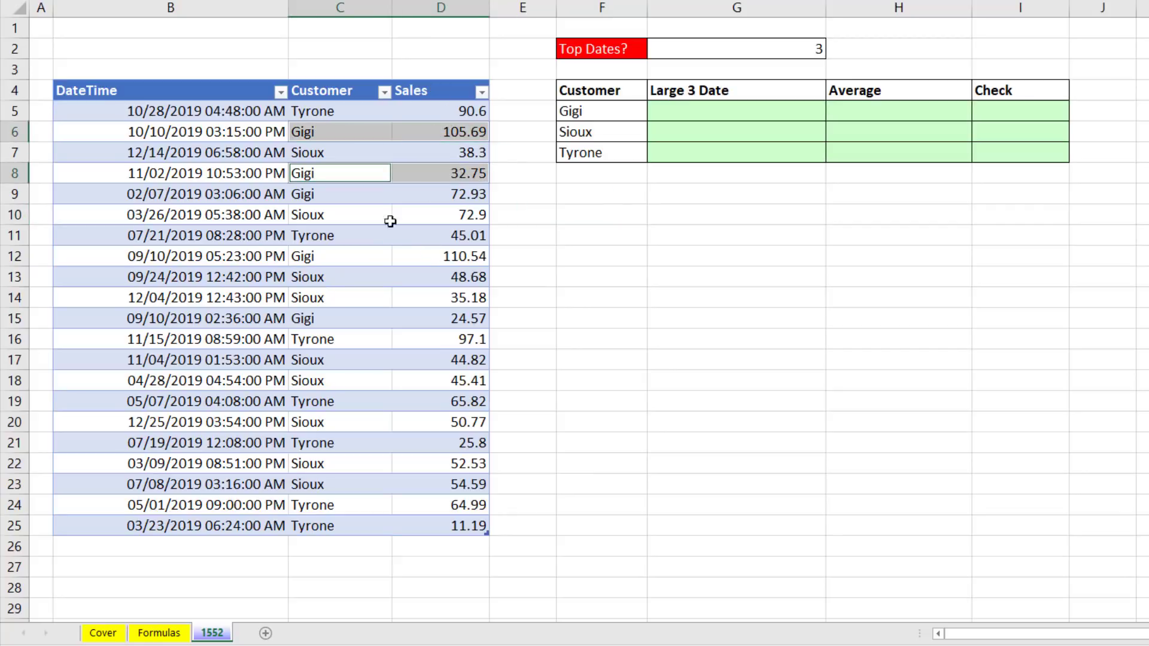
left_click_drag(337, 257, 453, 257)
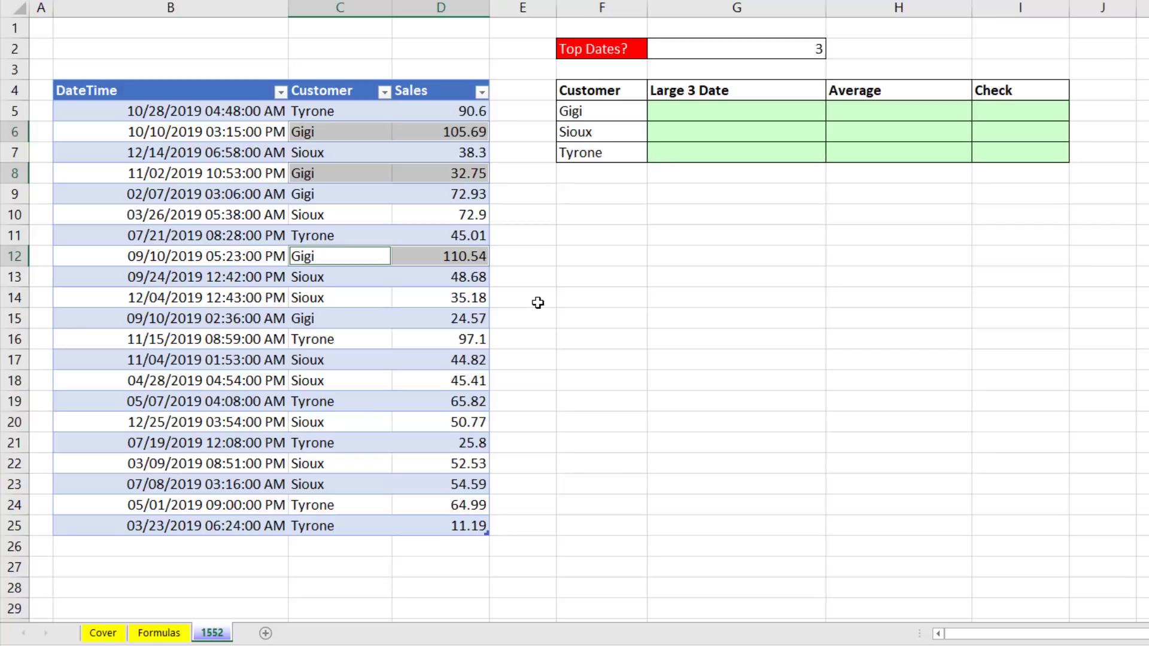
- Sort the sales table by DateTime from newest to oldest and by Customer from A to Z
left_click(280, 92)
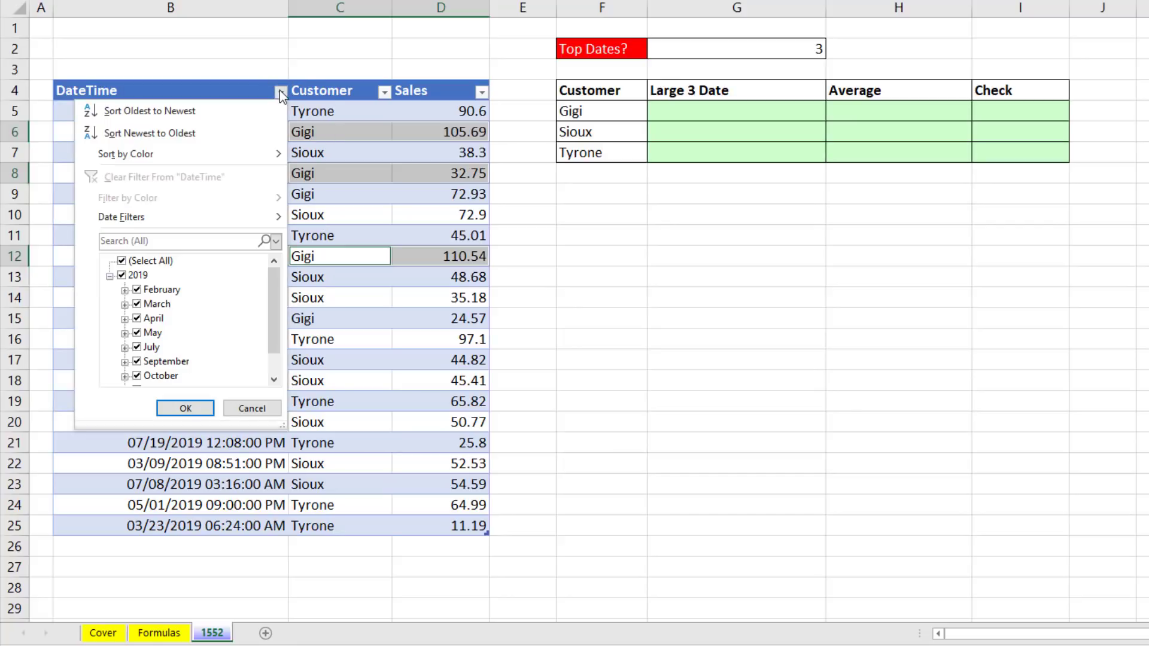
left_click(211, 133)
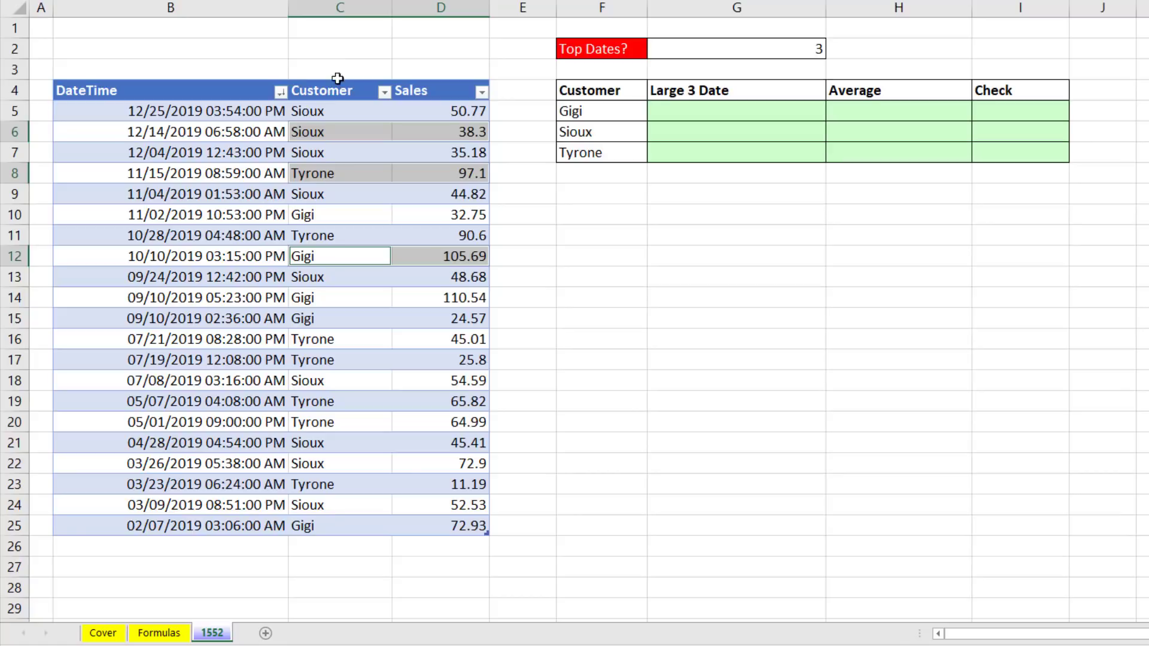
left_click(384, 92)
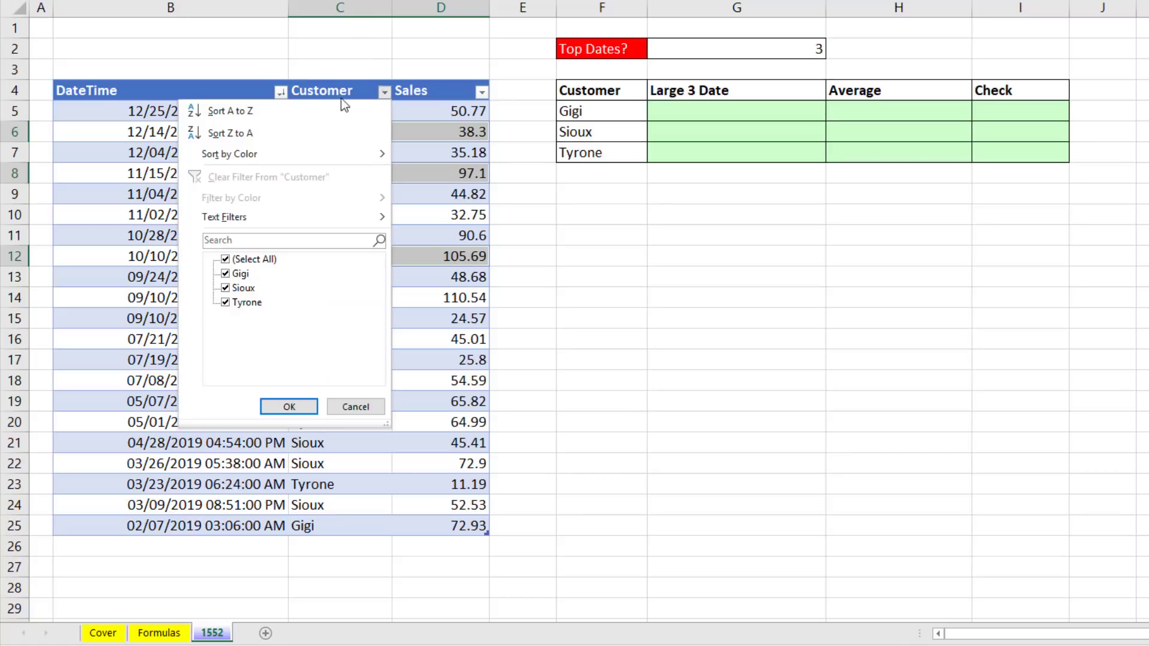
left_click(278, 114)
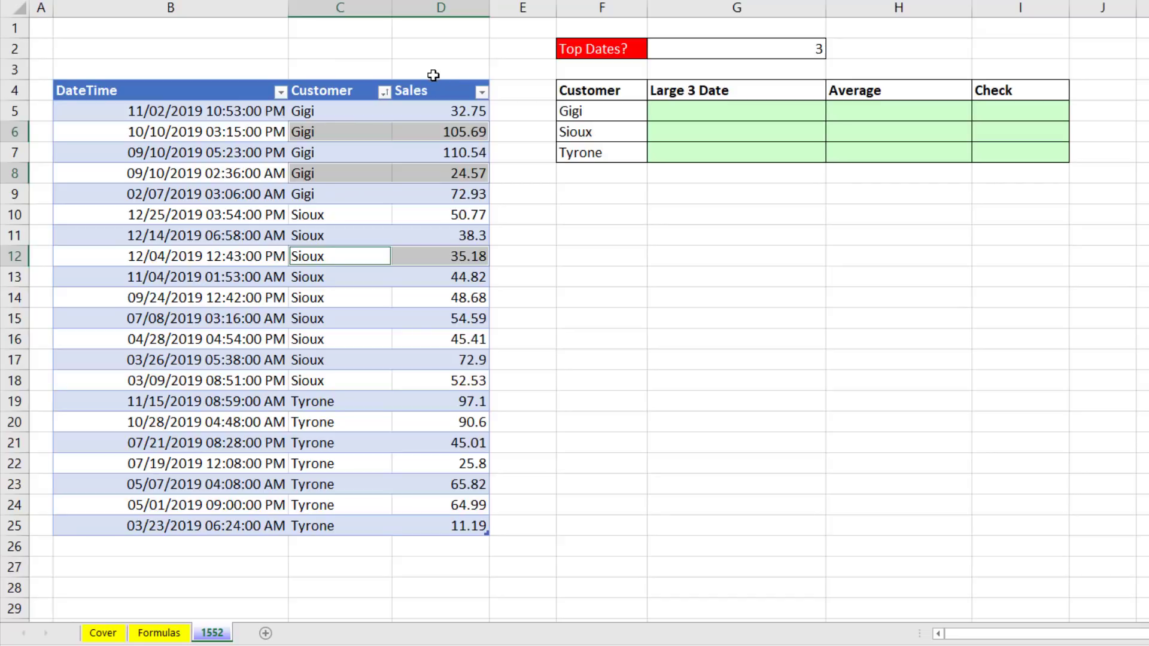
- Enter an AVERAGE formula in Check cell I5 for the first customer's three most recent sales, D5:D7
left_click_drag(168, 111, 441, 199)
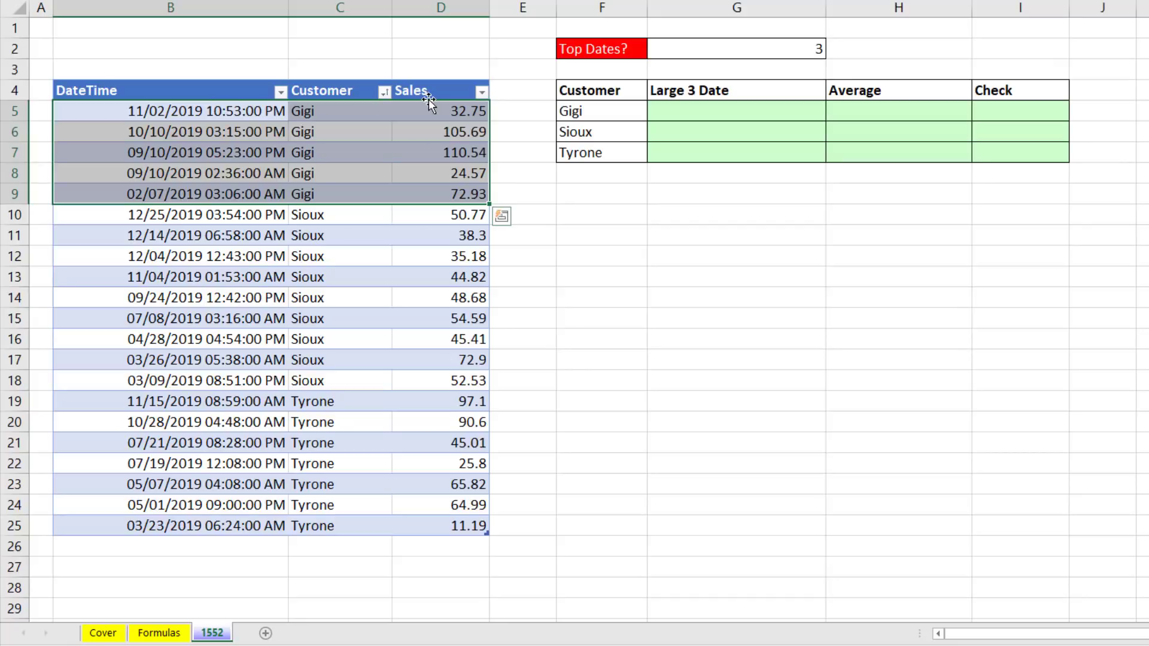
left_click_drag(431, 107, 438, 155)
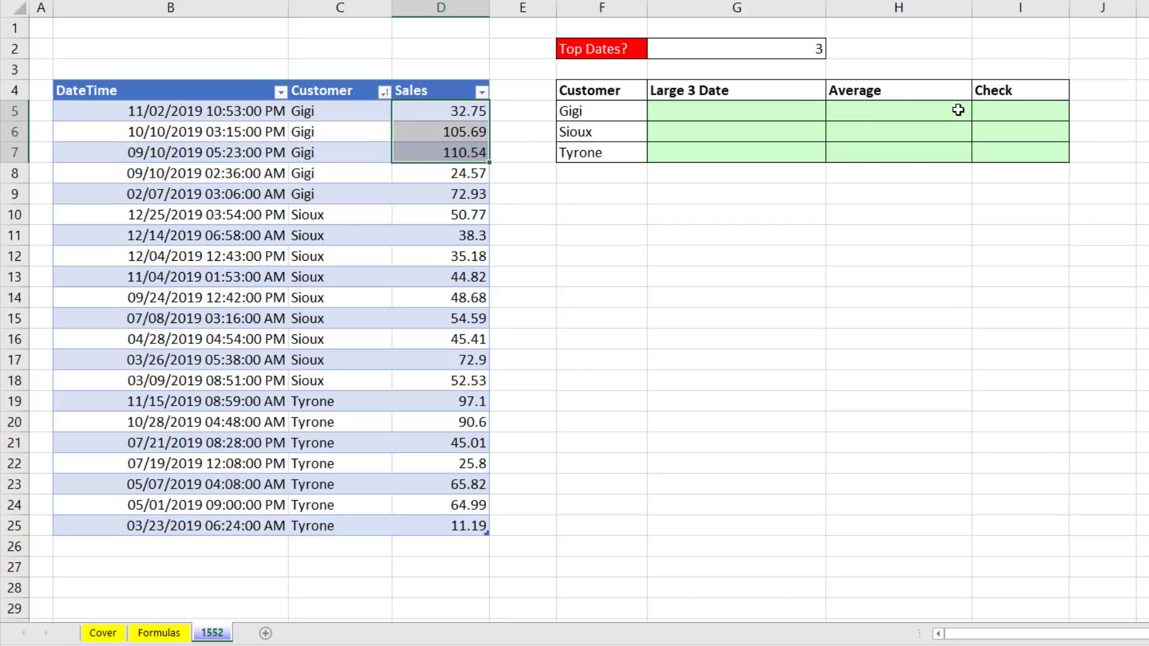
left_click(1023, 112)
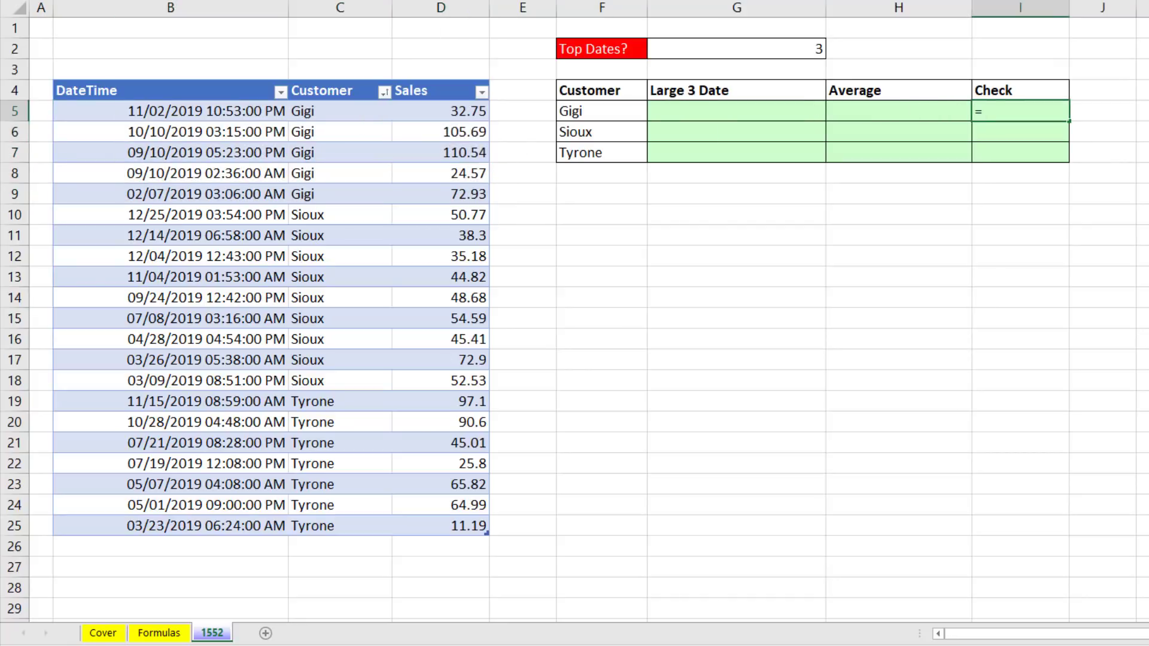
type("=ave")
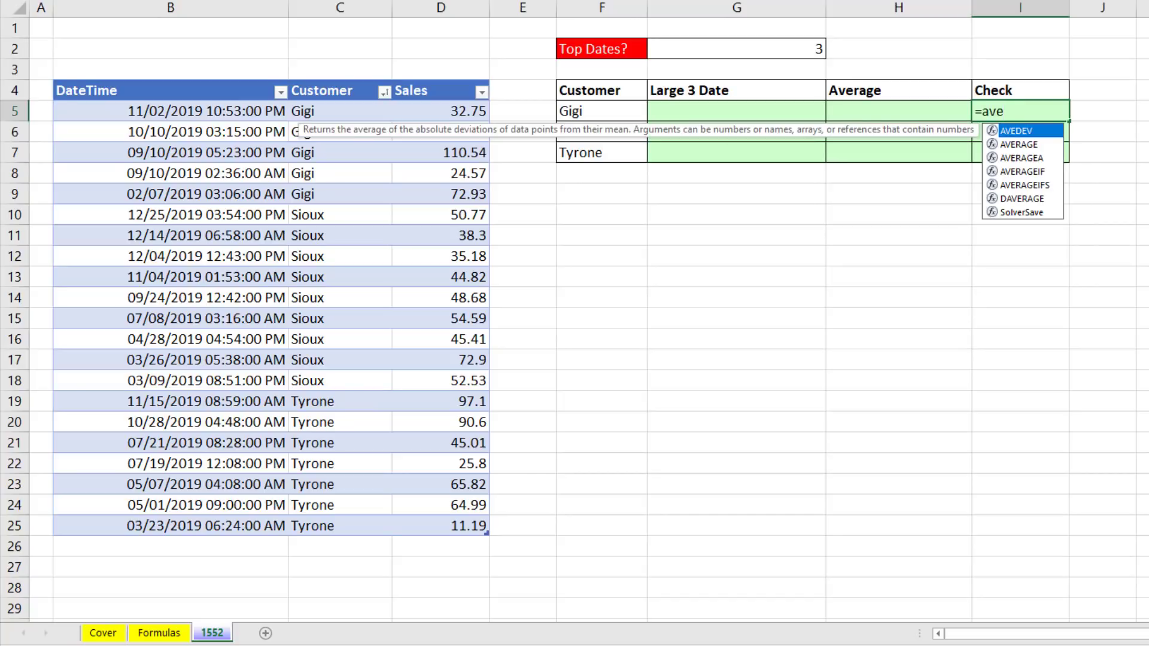
key("Down")
key("Tab")
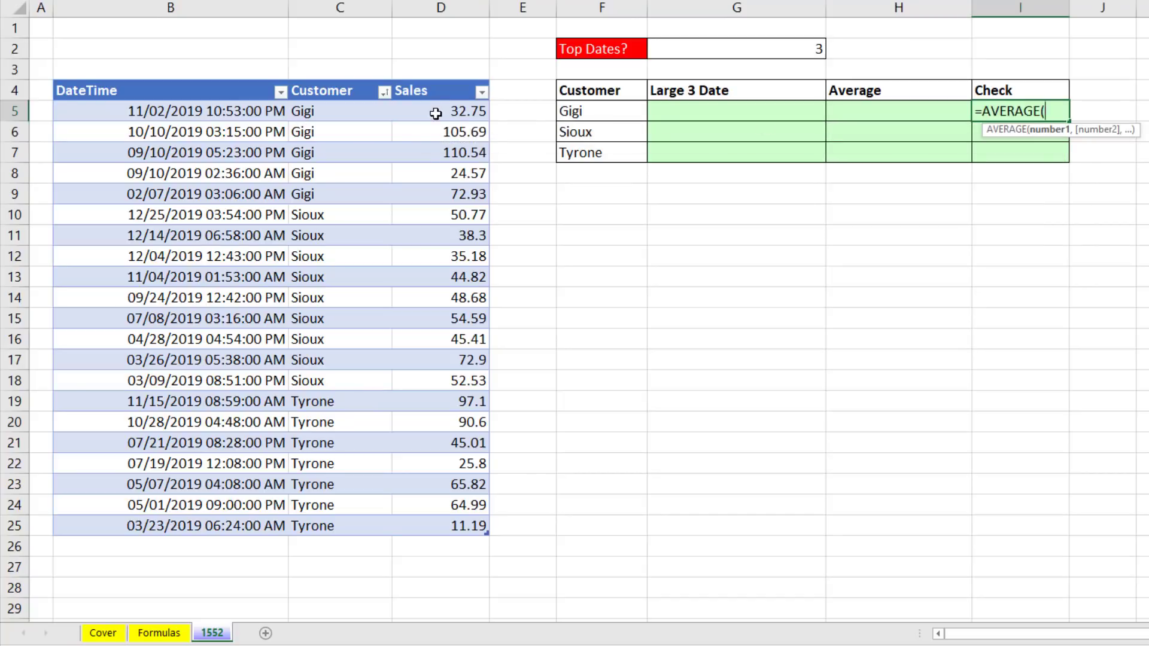
left_click_drag(434, 111, 426, 160)
key("Return")
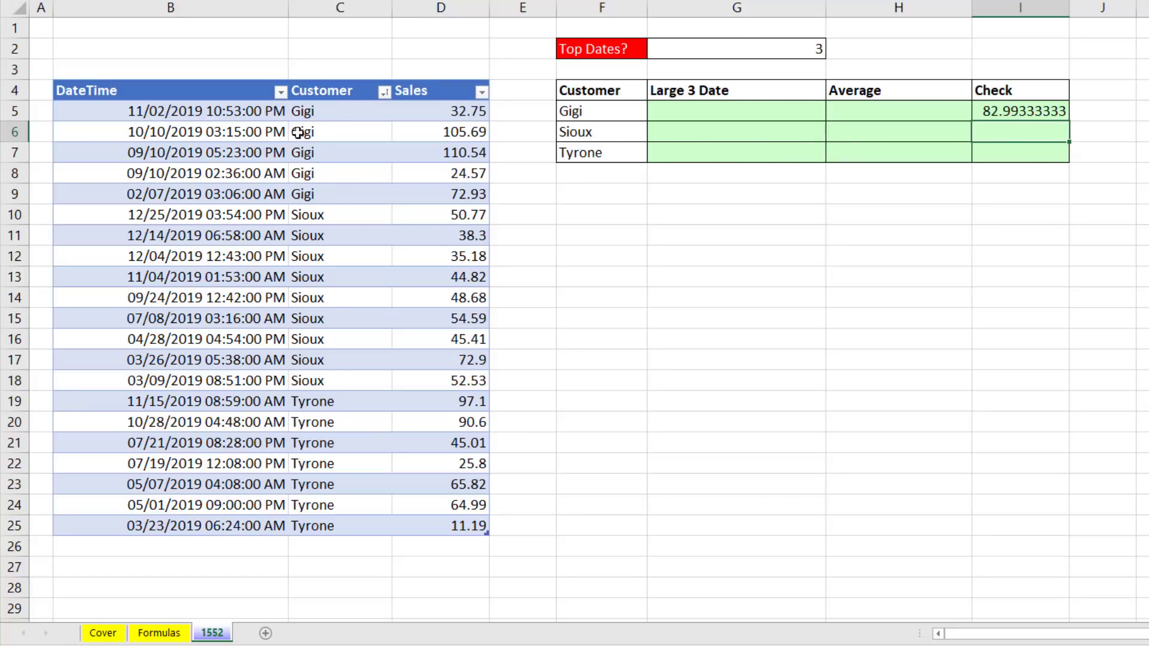
- Highlight the third most recent record of the first and second customers, B7:D7 and B12:D12
left_click_drag(179, 155, 446, 162)
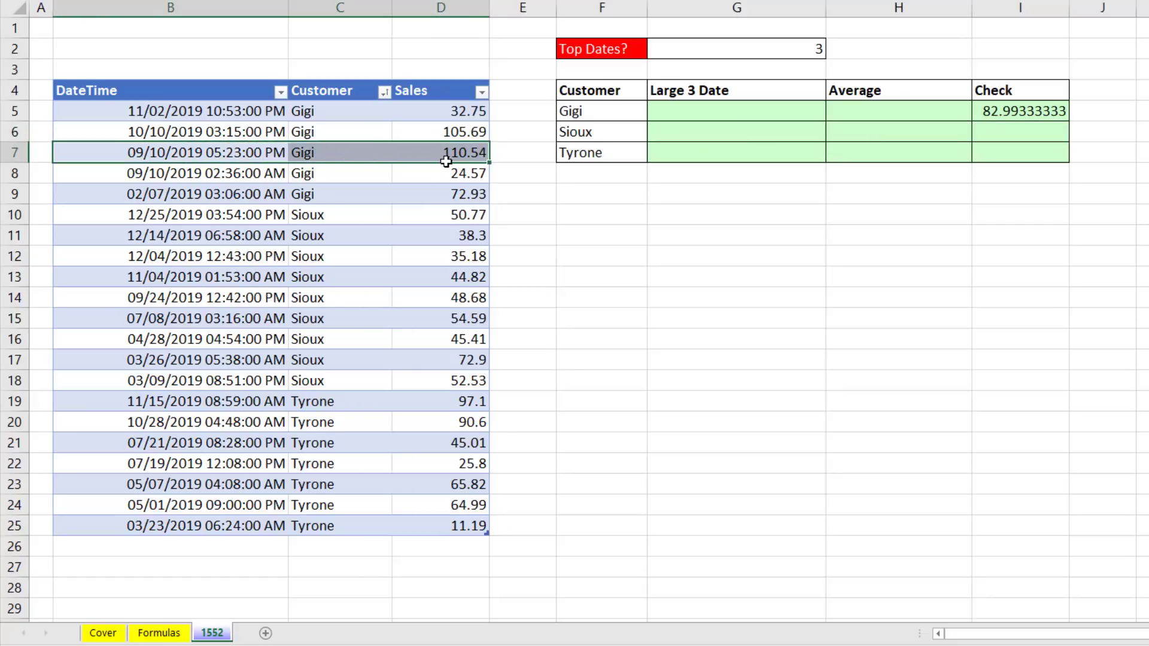
left_click_drag(269, 256, 446, 259)
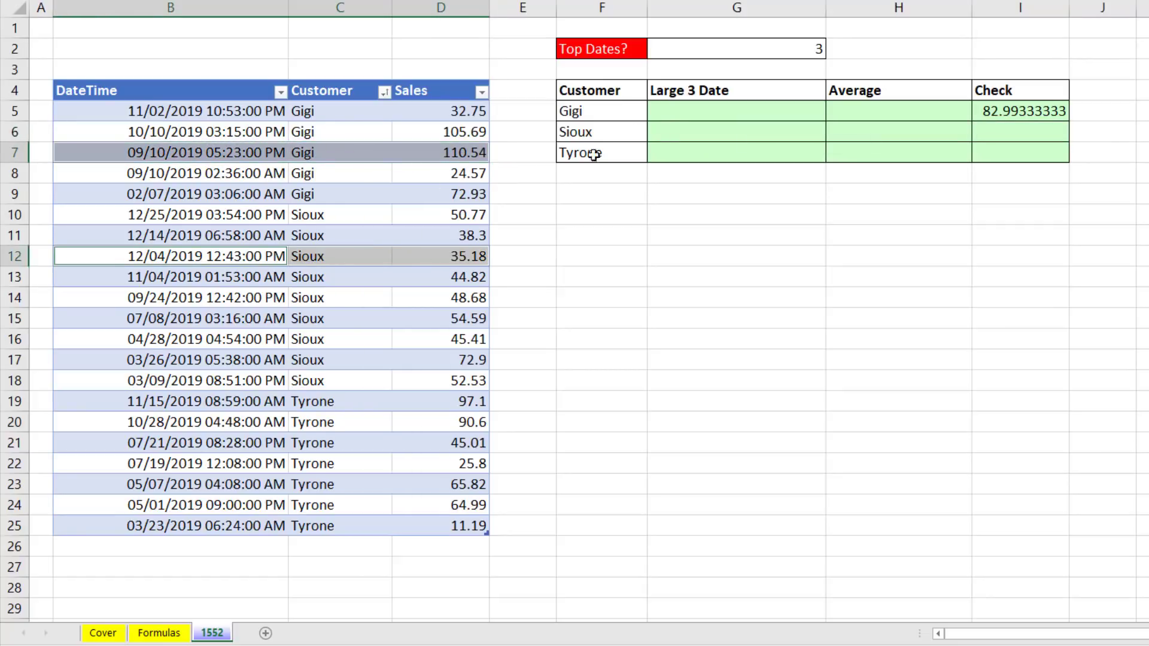
left_click(680, 109)
type("=maxifs")
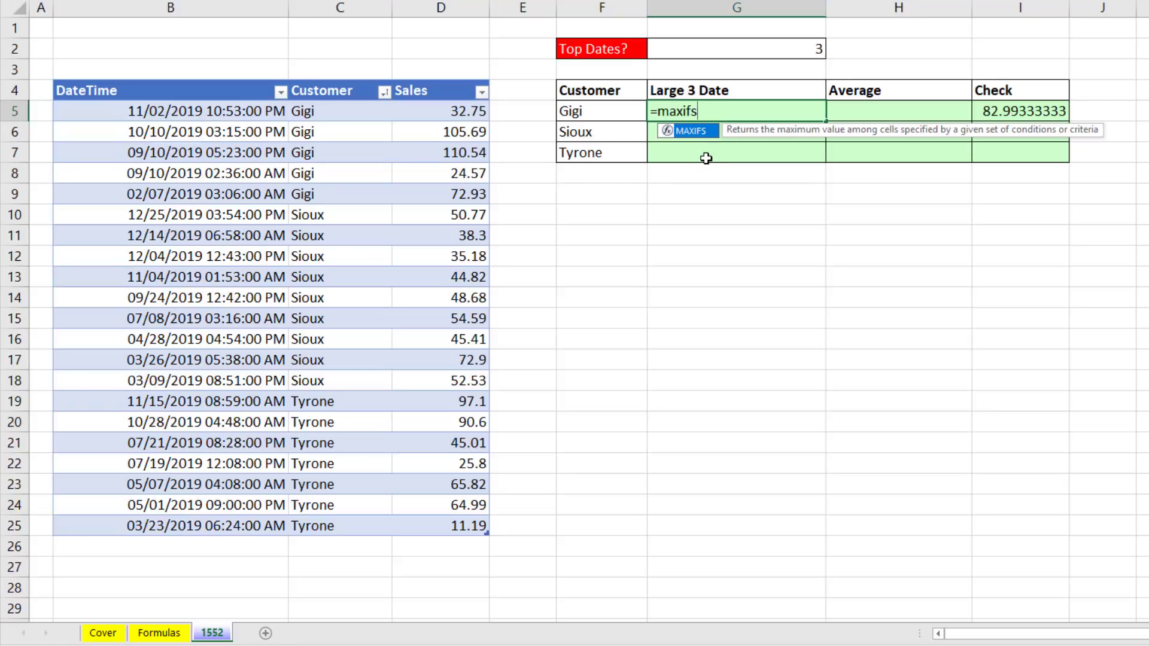
key("Escape")
key("Escape")
type("=")
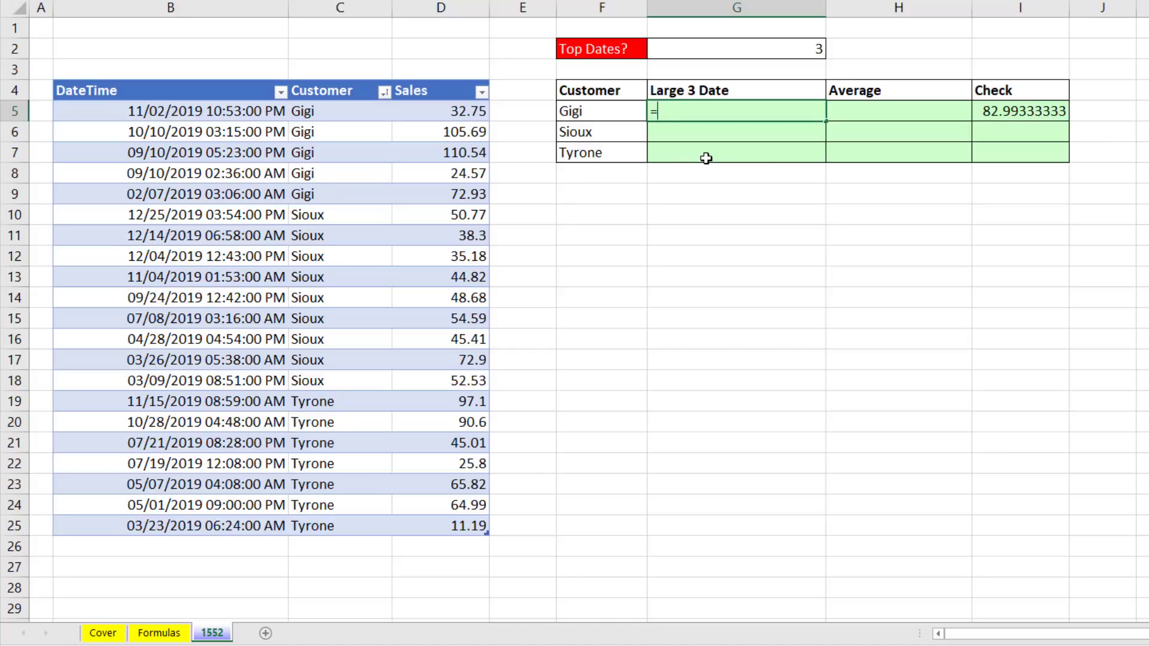
type("large")
key("Tab")
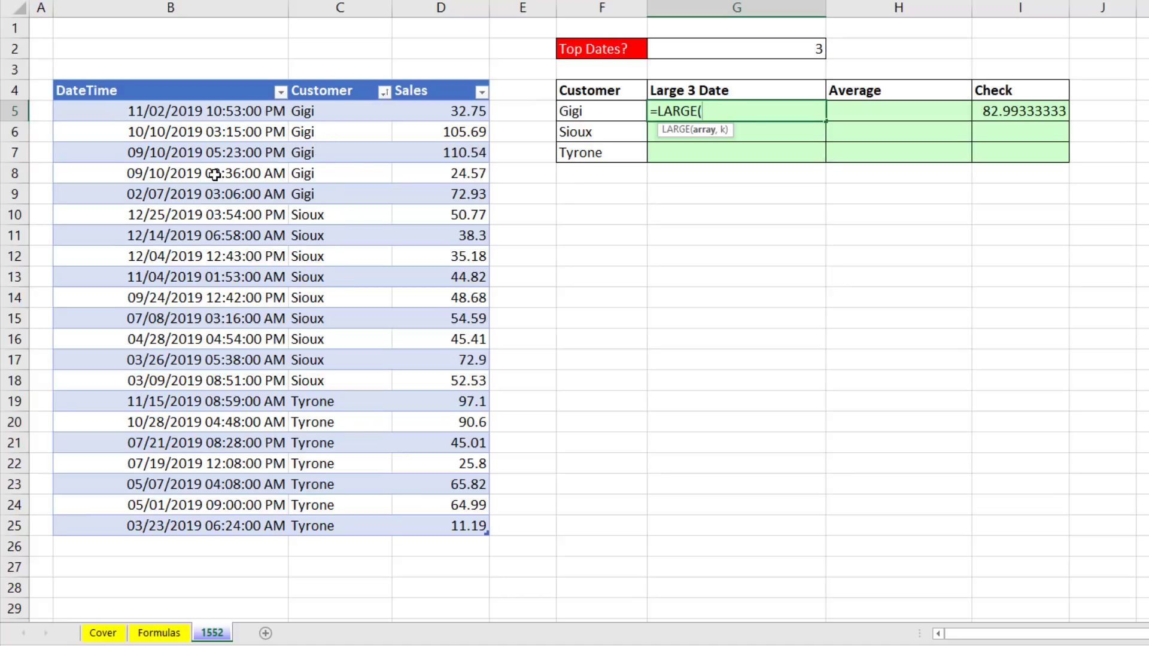
key("Escape")
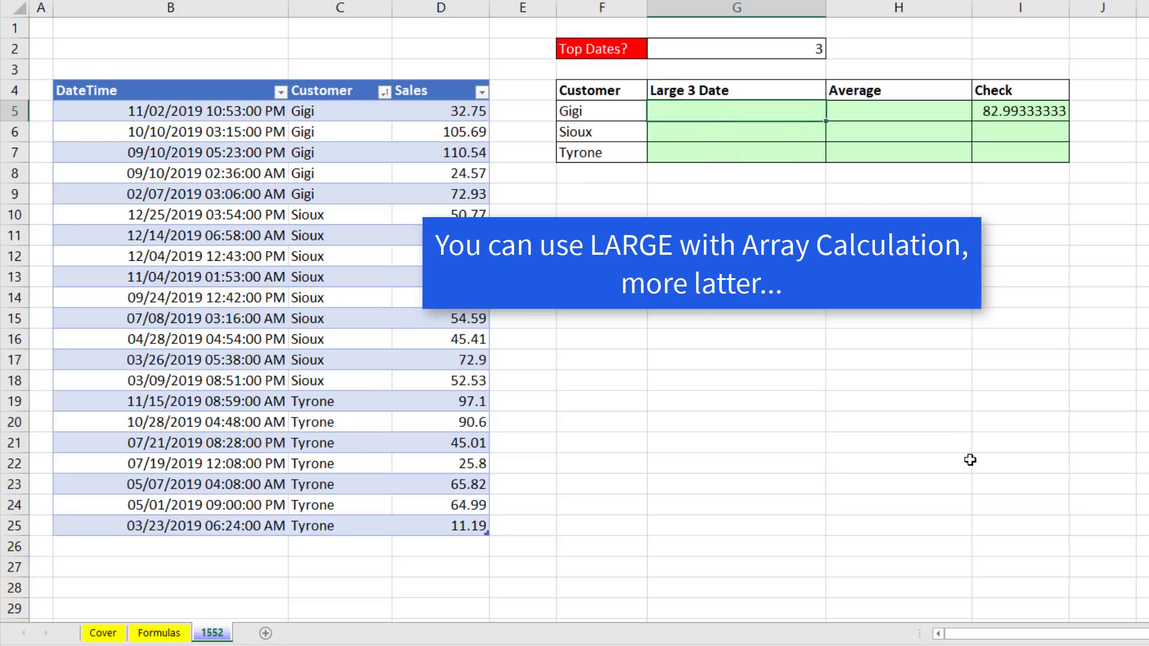
- Start an AGGREGATE formula in G5 with function 14 (LARGE) and option 6 to ignore error values
type("=ag")
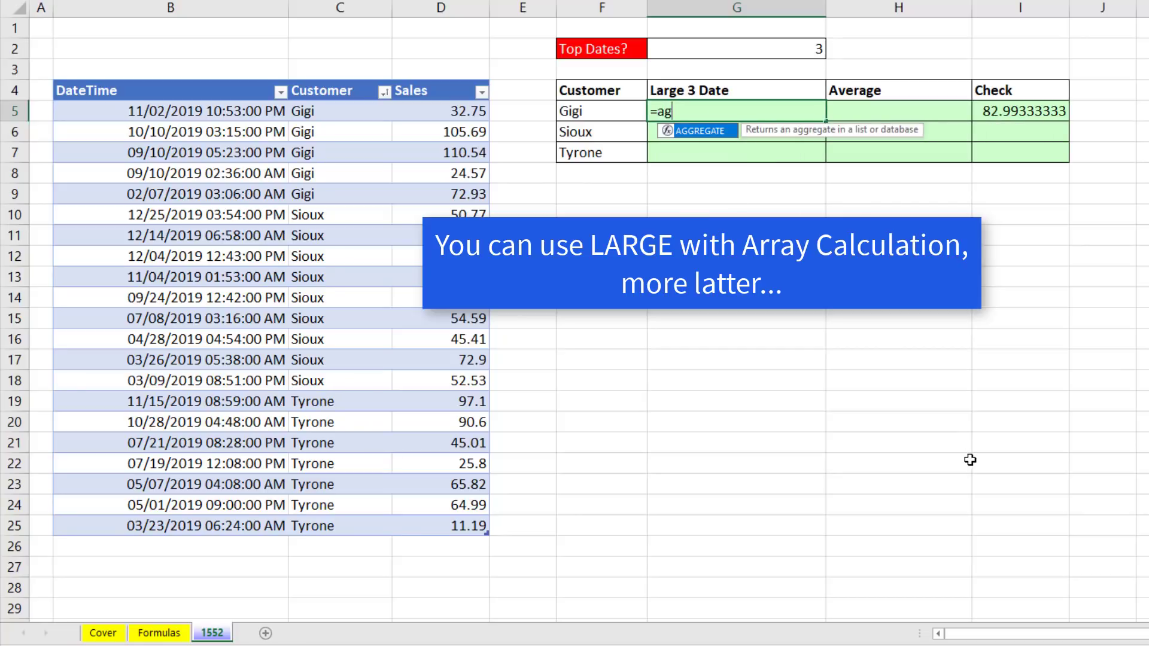
key("Tab")
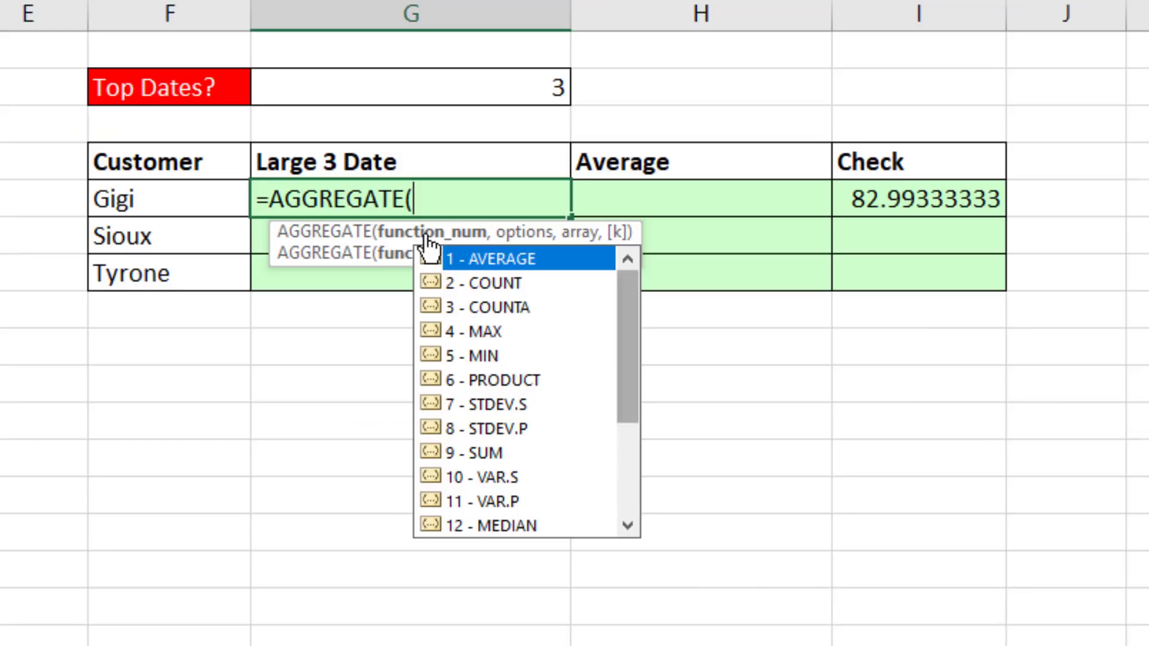
left_click_drag(629, 315, 565, 430)
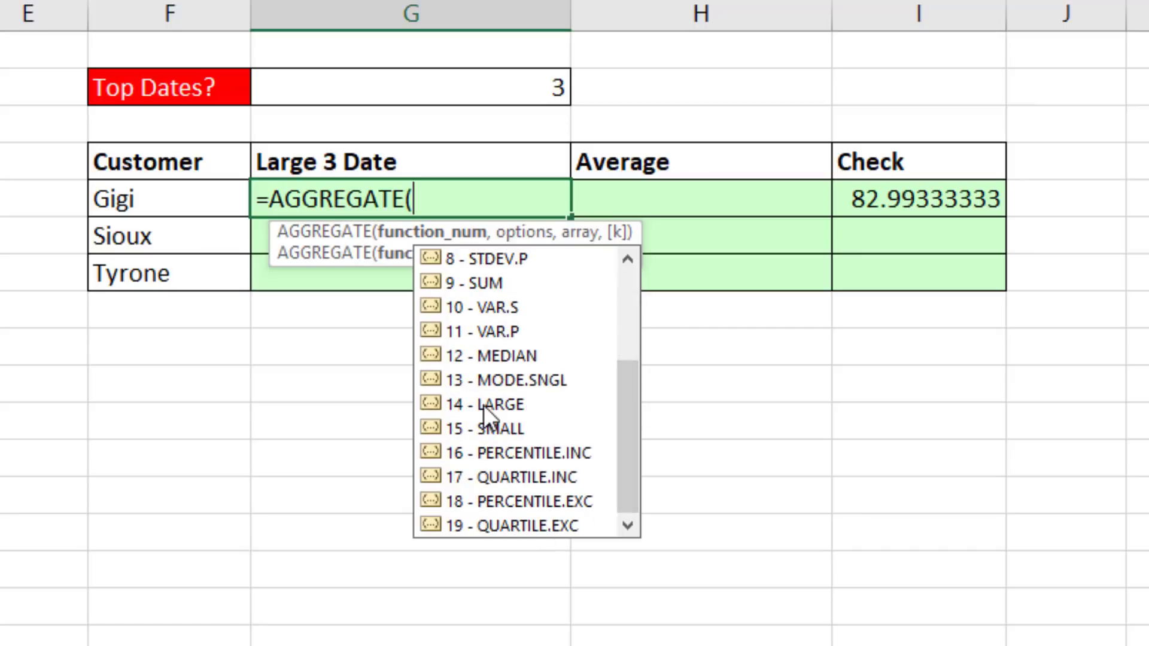
type("14,")
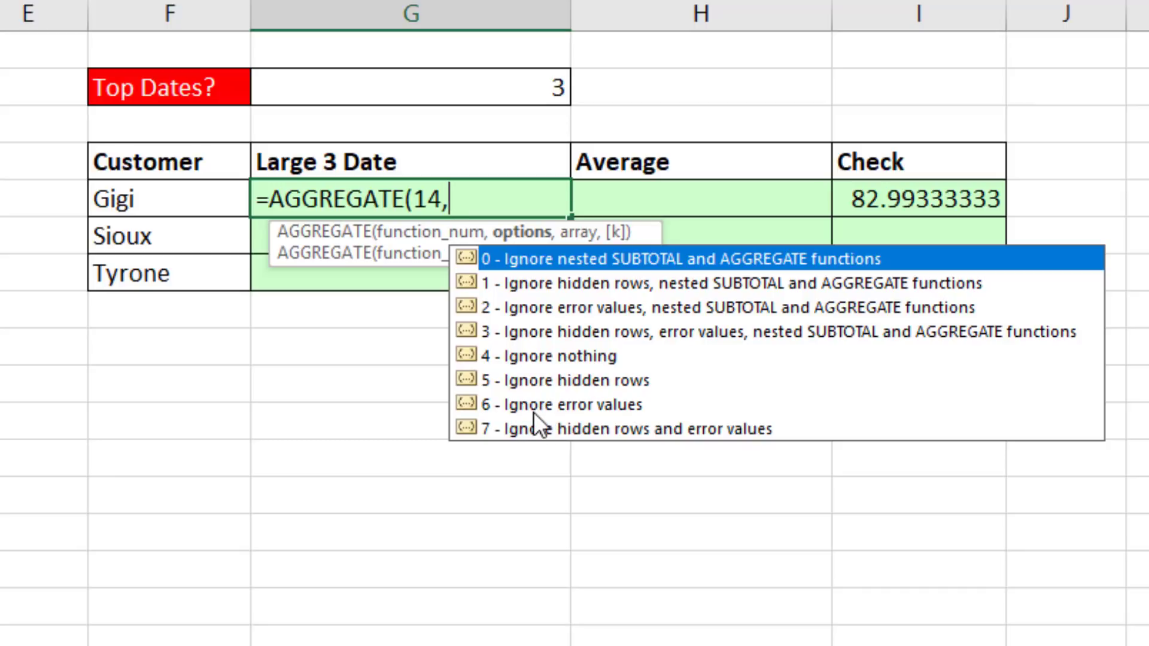
type("6,")
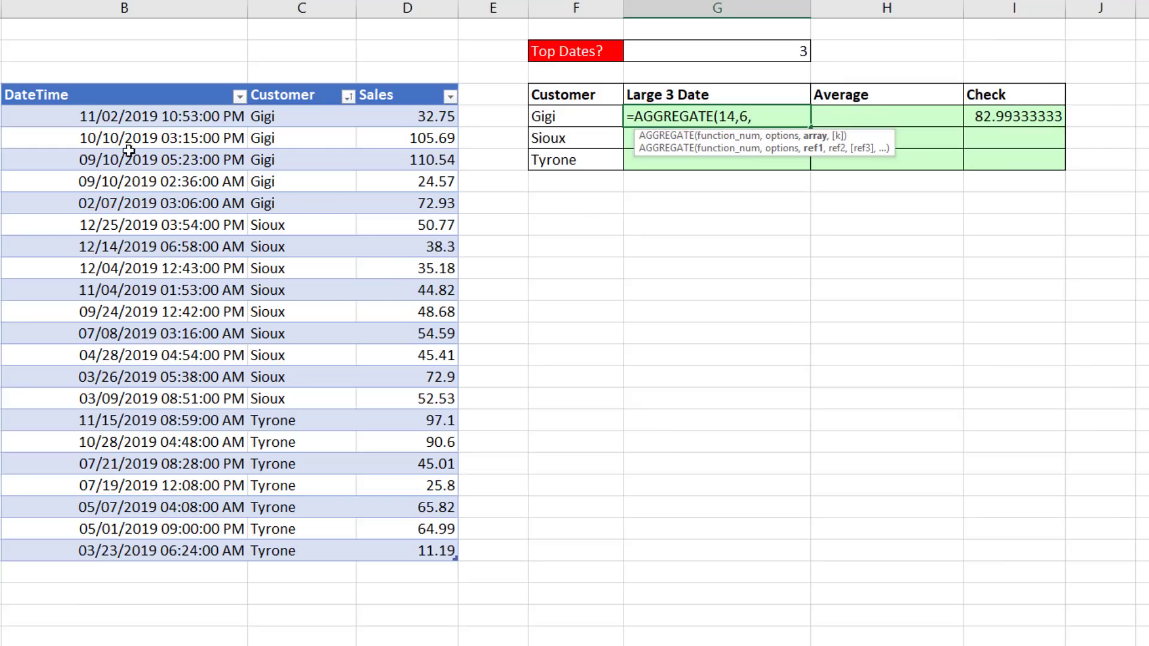
- Set the AGGREGATE array argument to fSales[DateTime]/(fSales[Customer]=F5)
left_click_drag(116, 115, 115, 550)
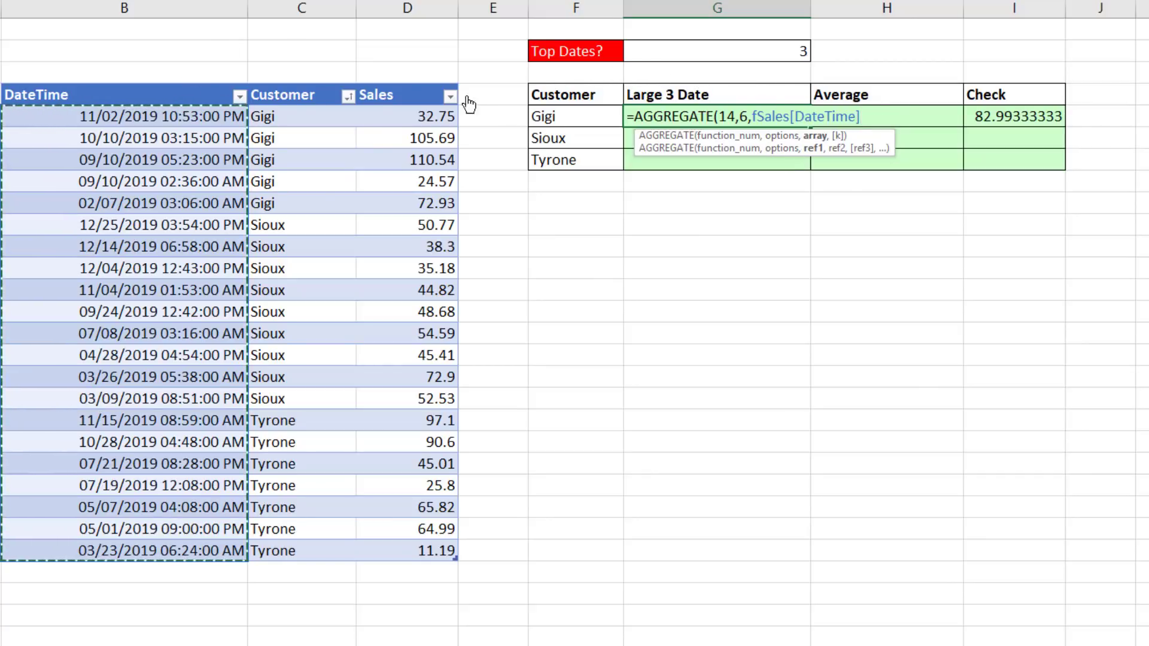
type("/")
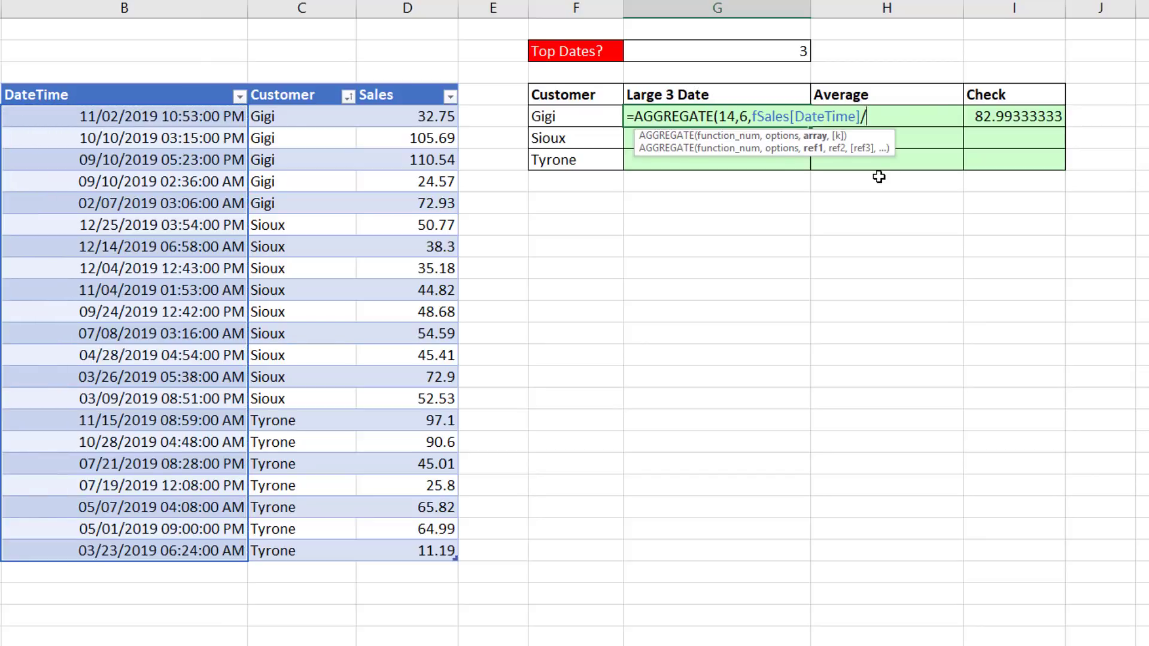
type("(")
left_click_drag(269, 117, 261, 555)
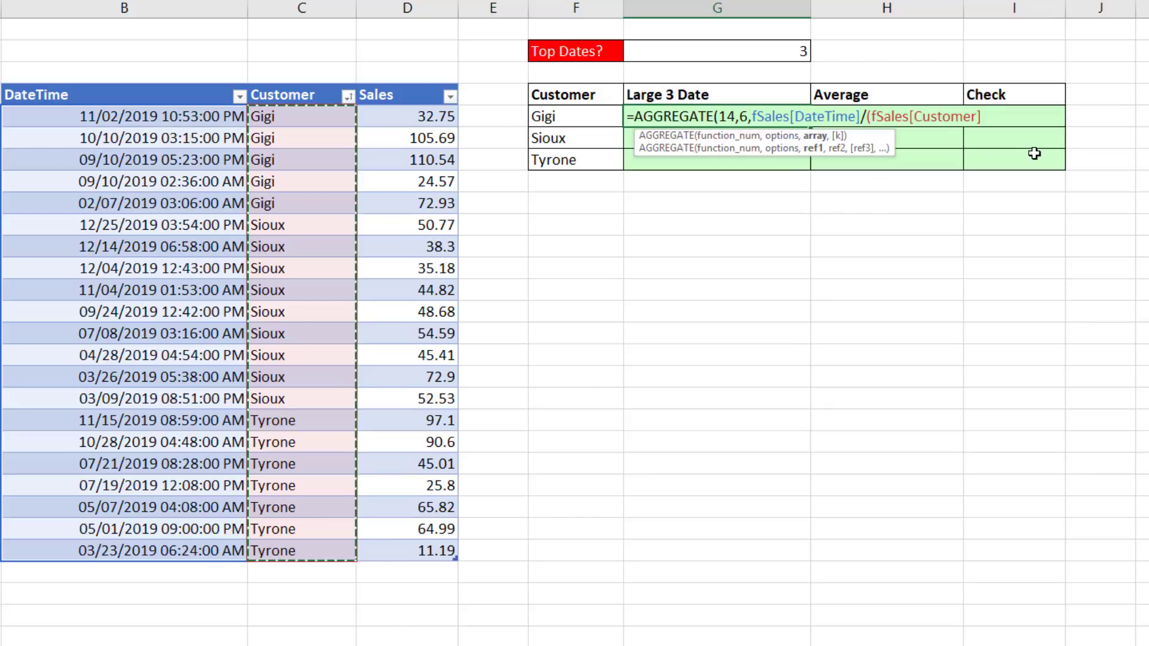
type("=")
left_click(576, 116)
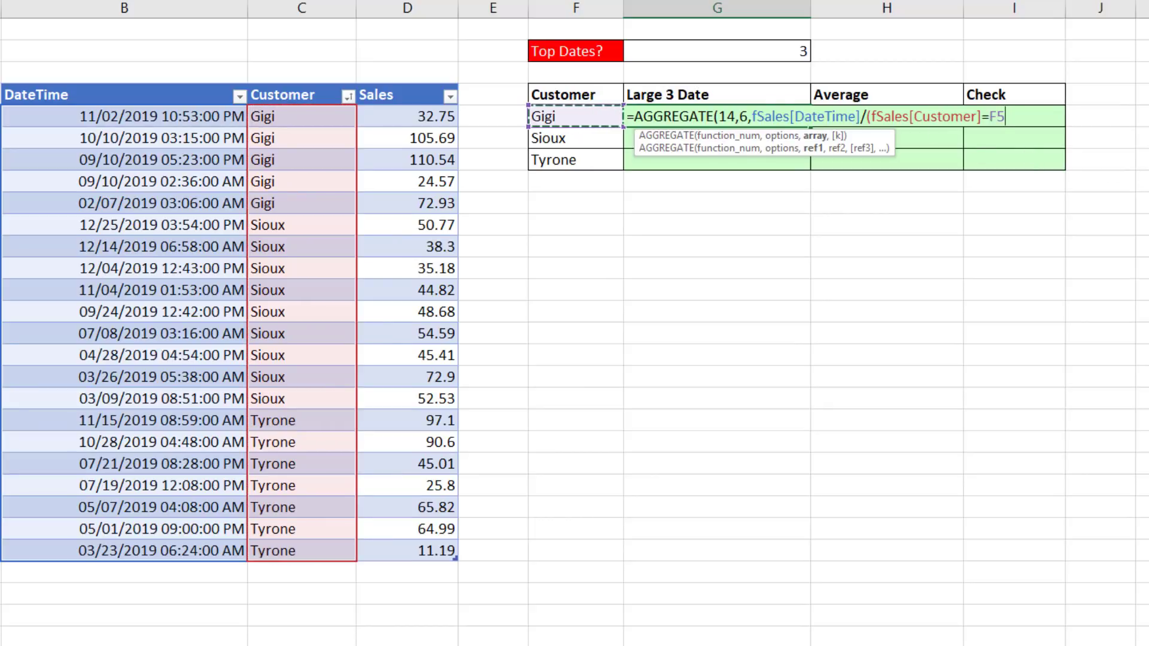
type(")")
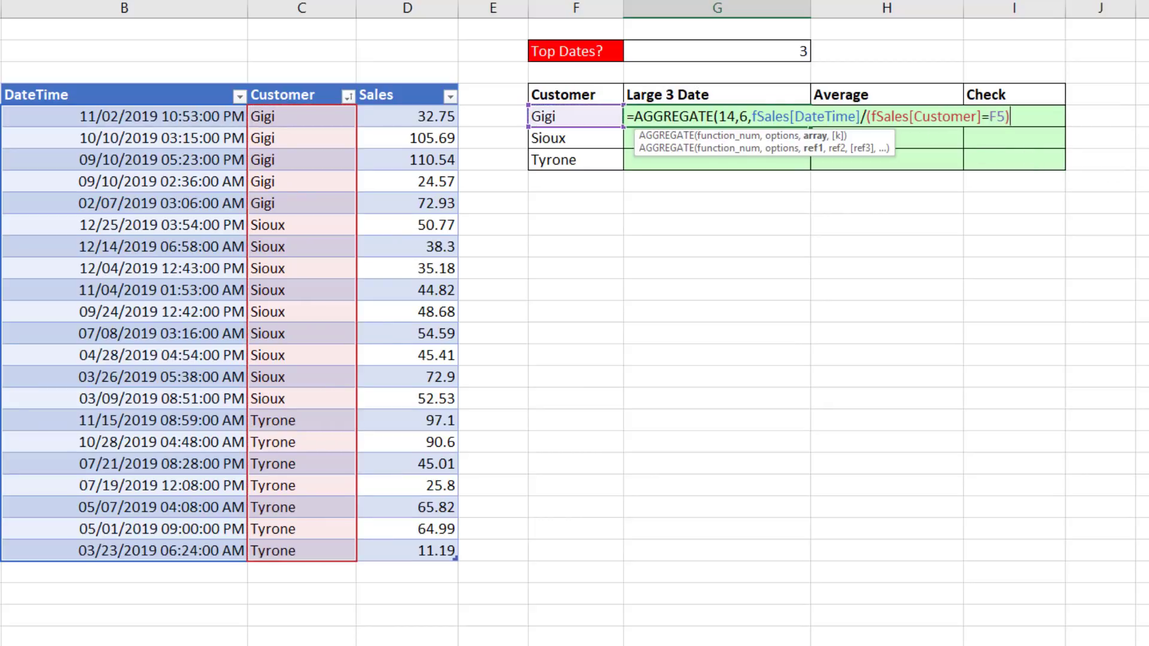
- Evaluate the array argument inside the G5 formula to inspect its values, and restore the original expression
left_click(816, 139)
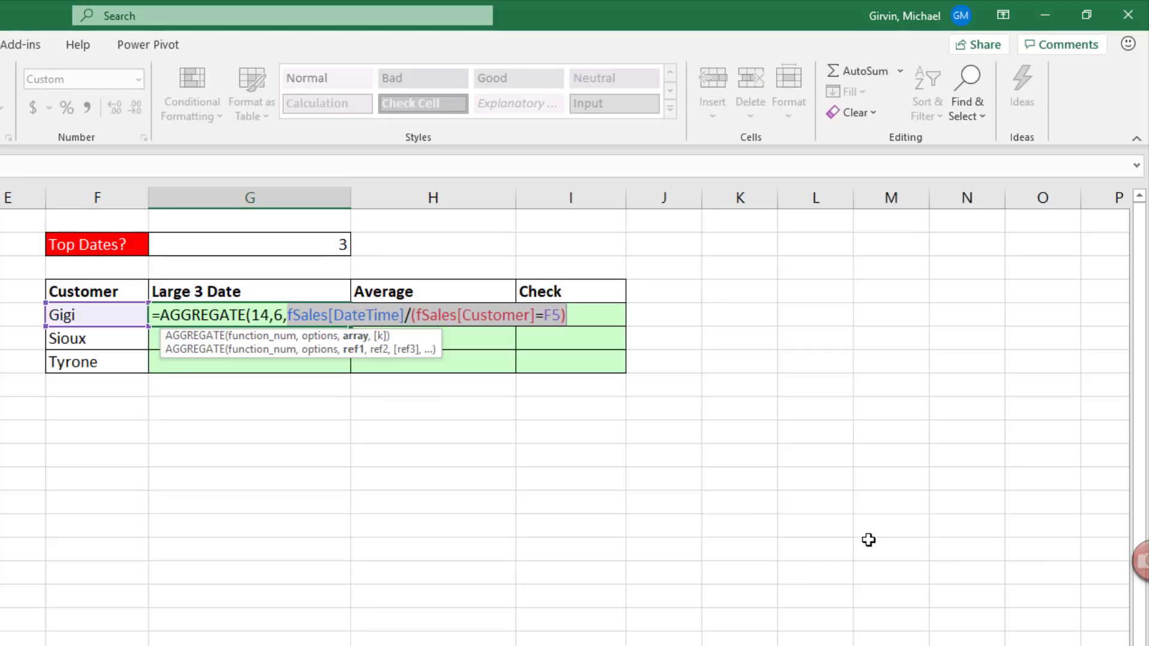
key("F9")
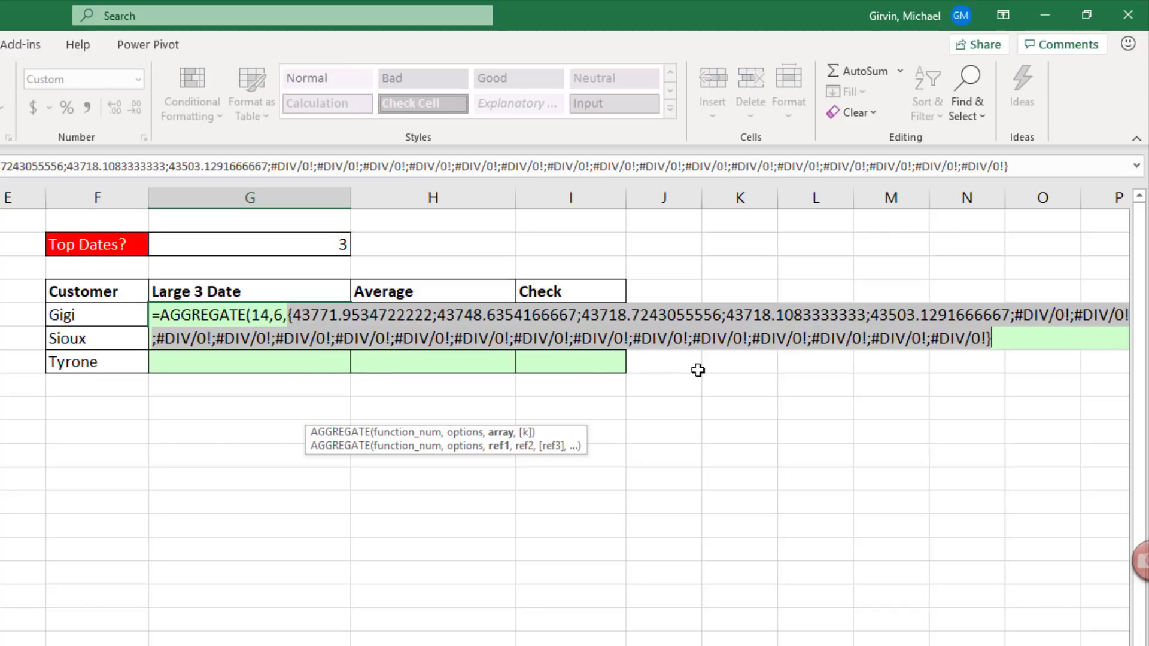
key("ctrl+z")
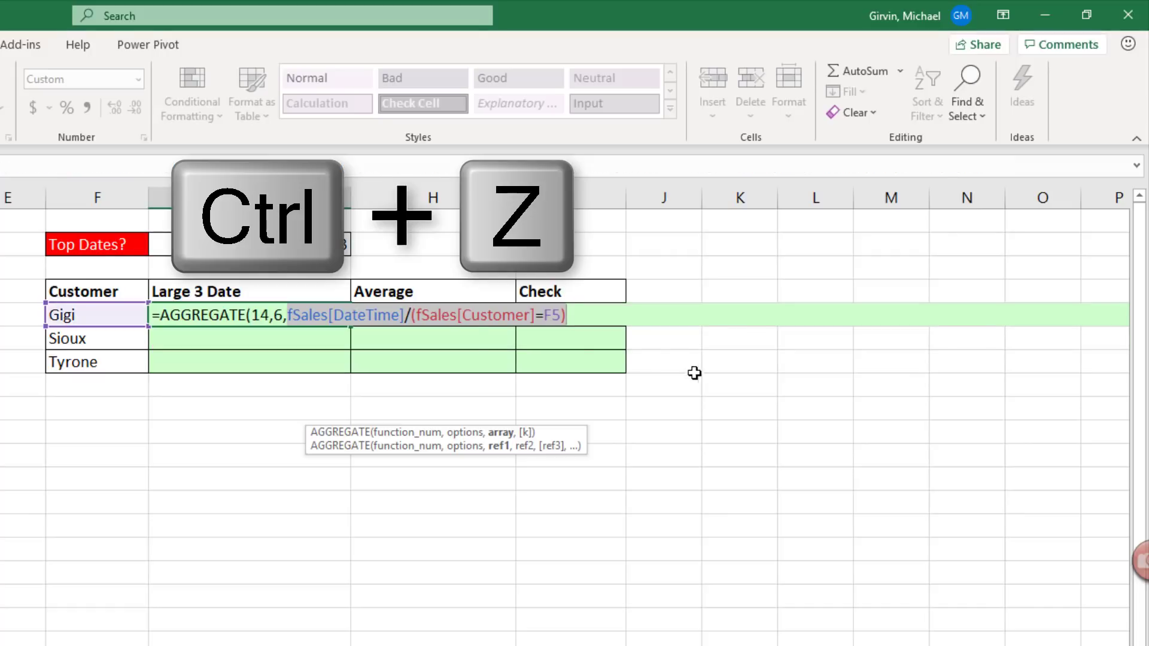
left_click(277, 317)
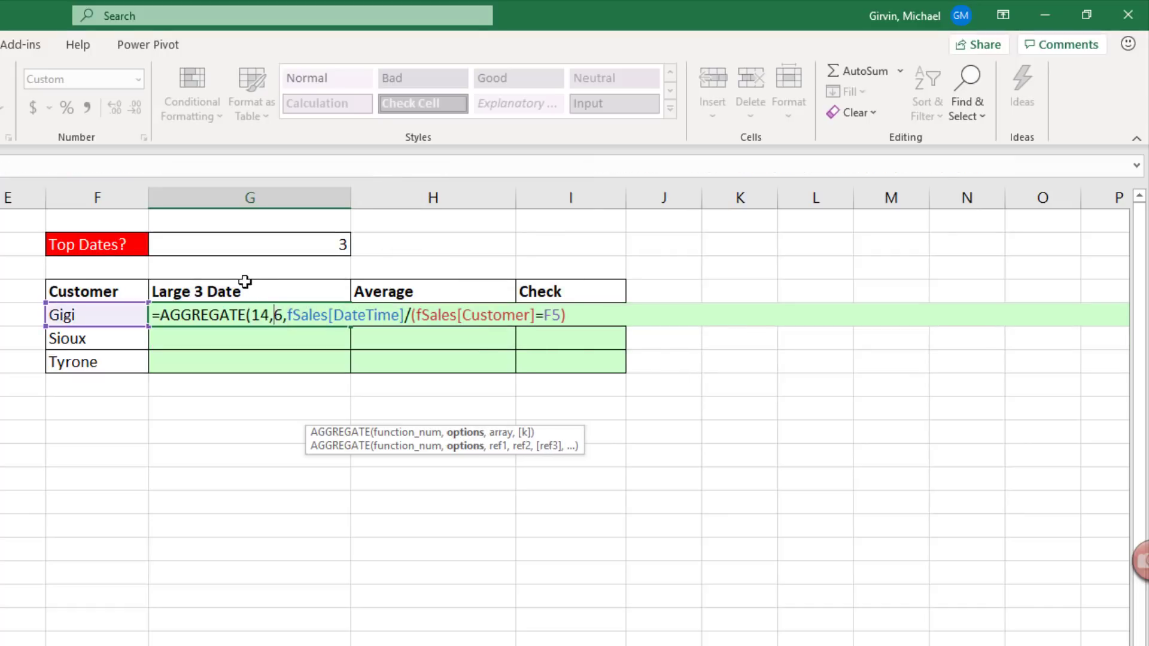
- Complete the G5 AGGREGATE formula with the absolute reference $G$2 as its k argument and enter it
left_click(598, 316)
type(",")
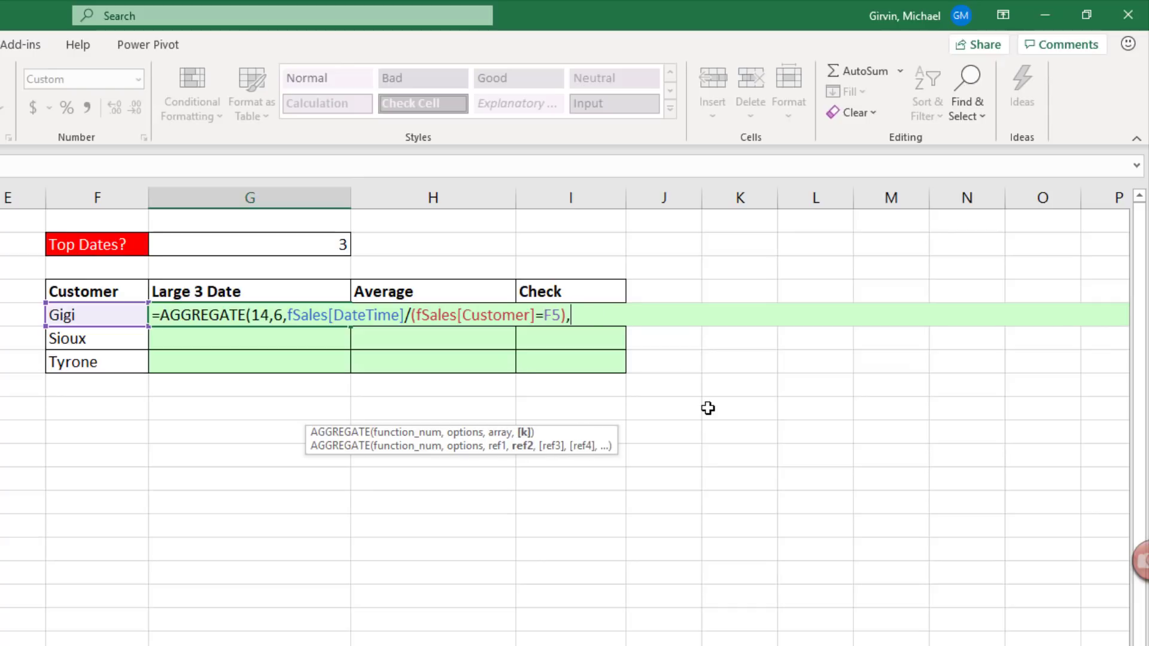
left_click(297, 241)
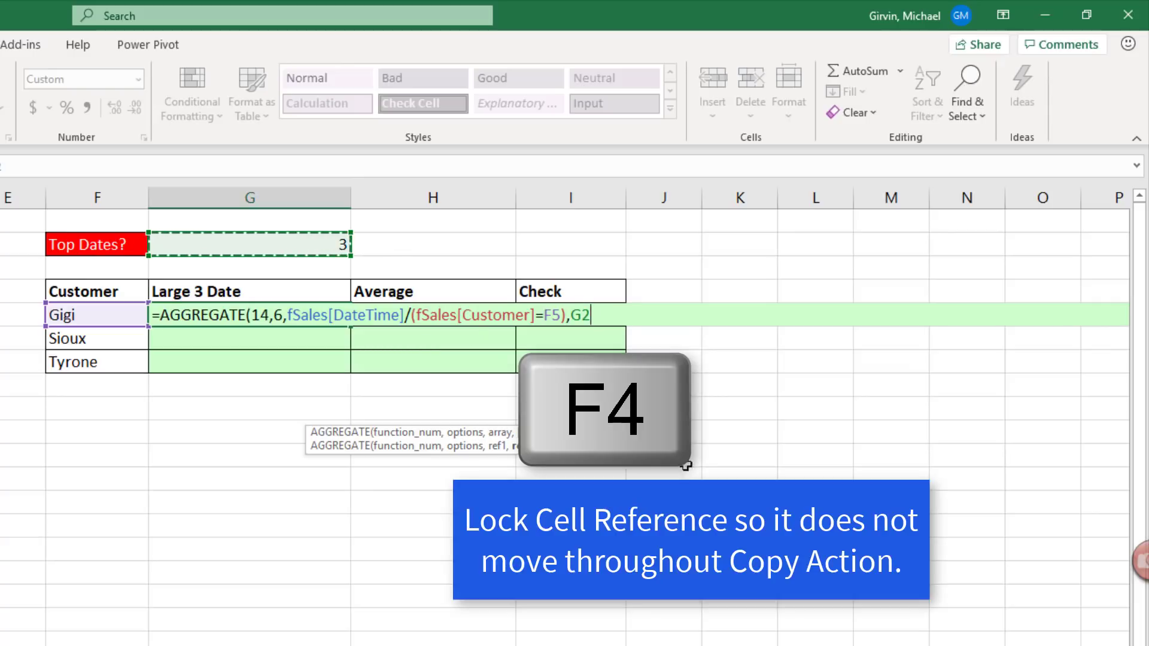
key("F4")
type(")")
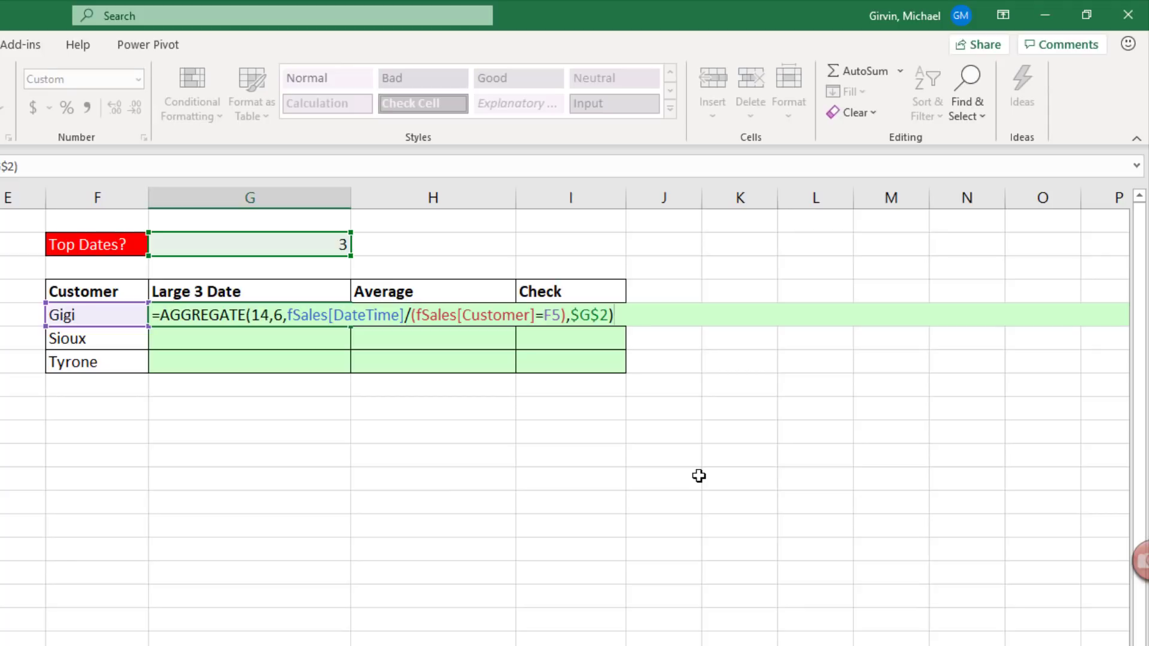
key("ctrl+Return")
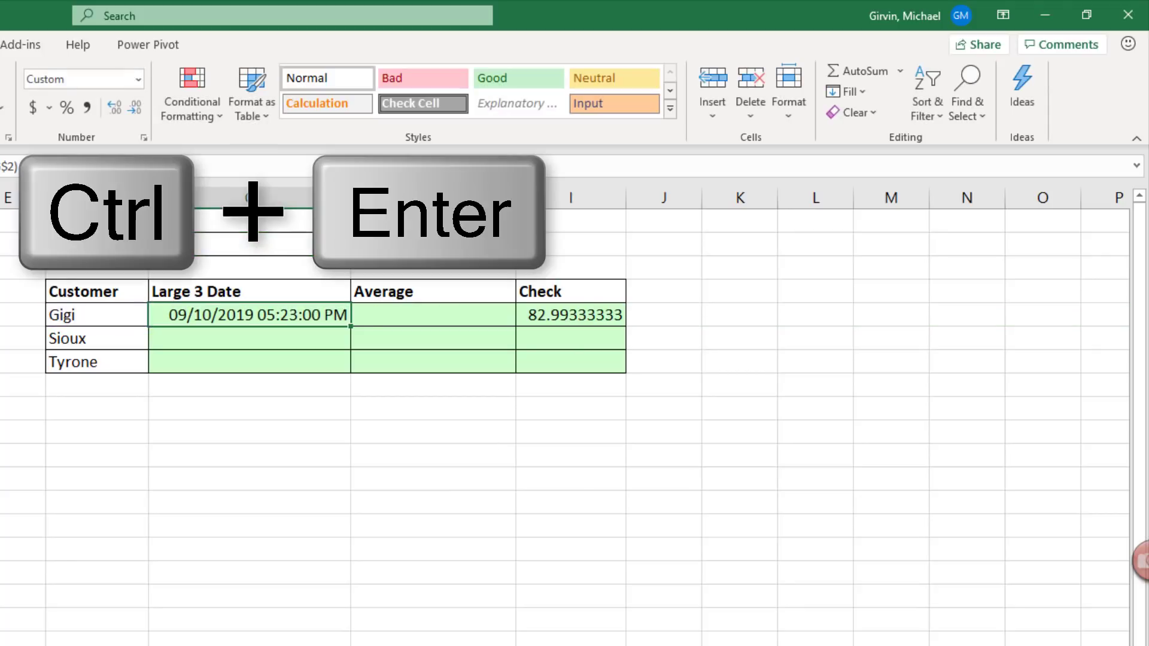
- Copy the G5 formula down through G7 and check the cell references in the last copy
double_click(353, 324)
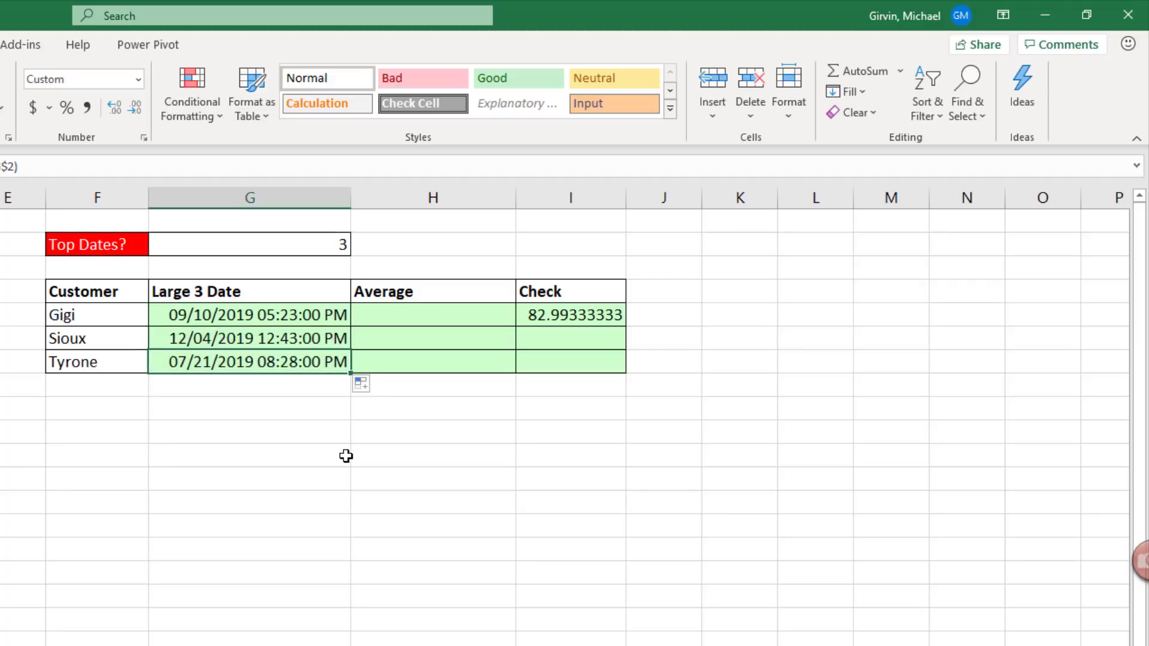
key("F2")
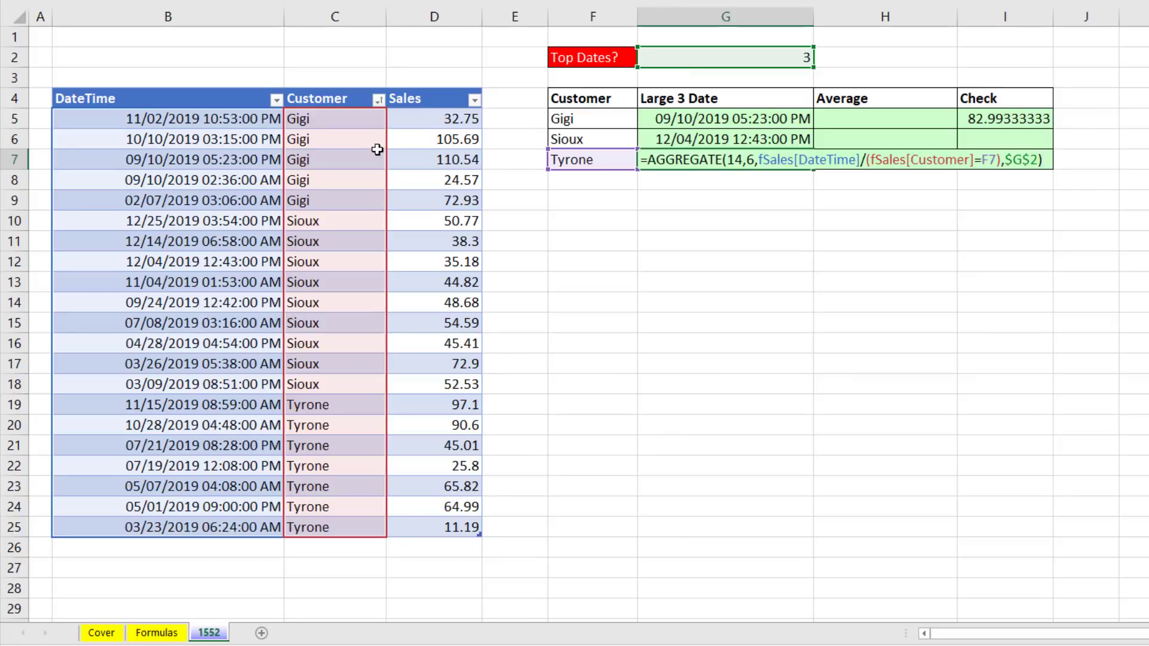
key("Return")
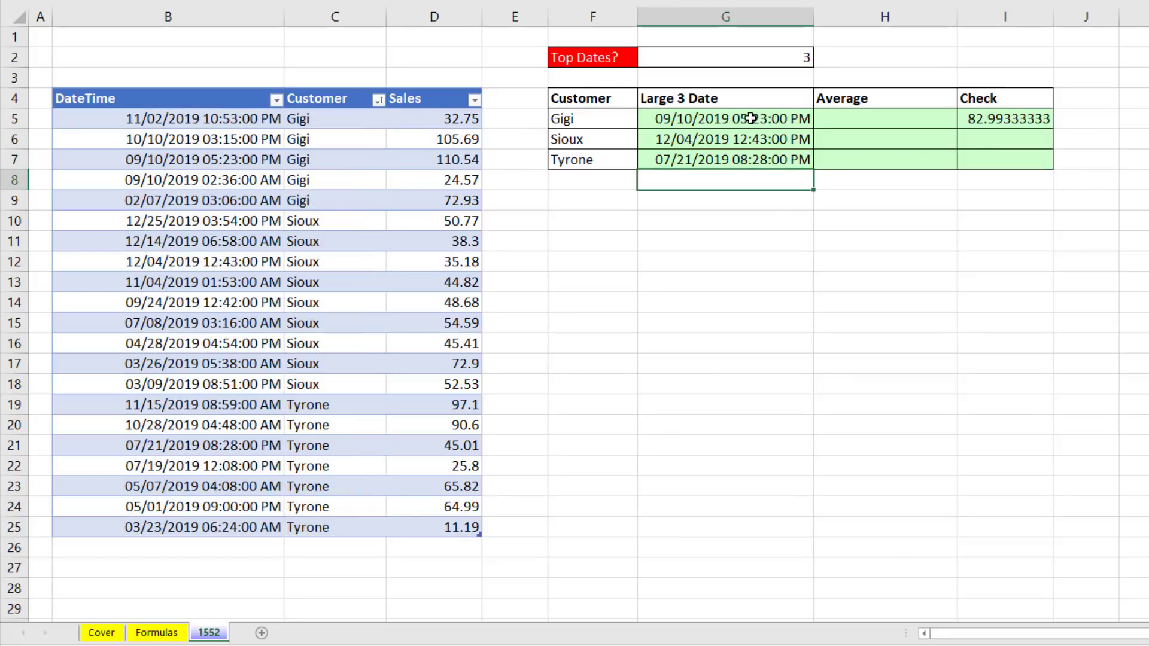
- Start an AVERAGEIFS formula in H5 with fSales[Sales] as the average range
left_click(817, 127)
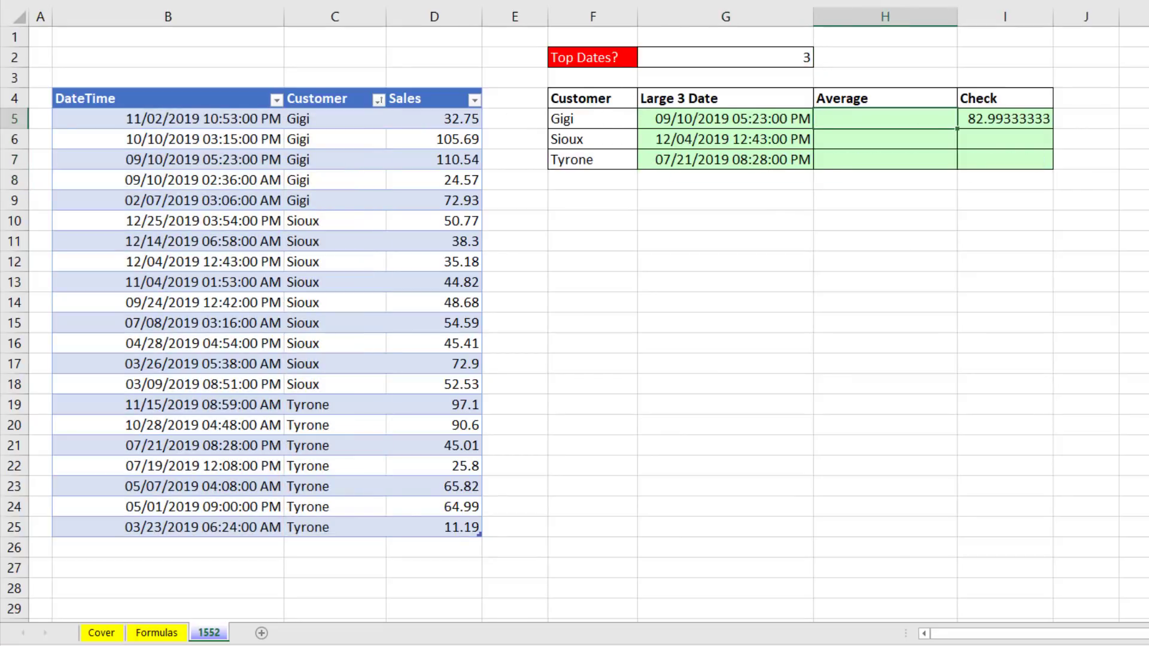
type("=aver")
key("Down")
key("Down")
key("Down")
key("Tab")
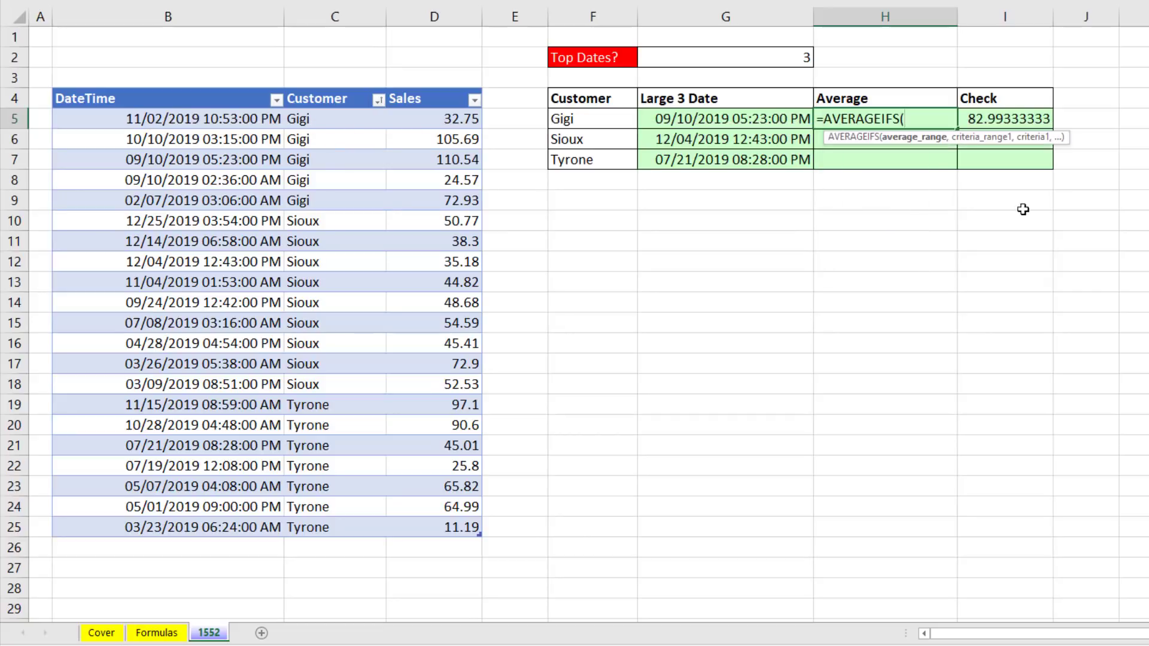
left_click_drag(412, 123, 392, 528)
type(",")
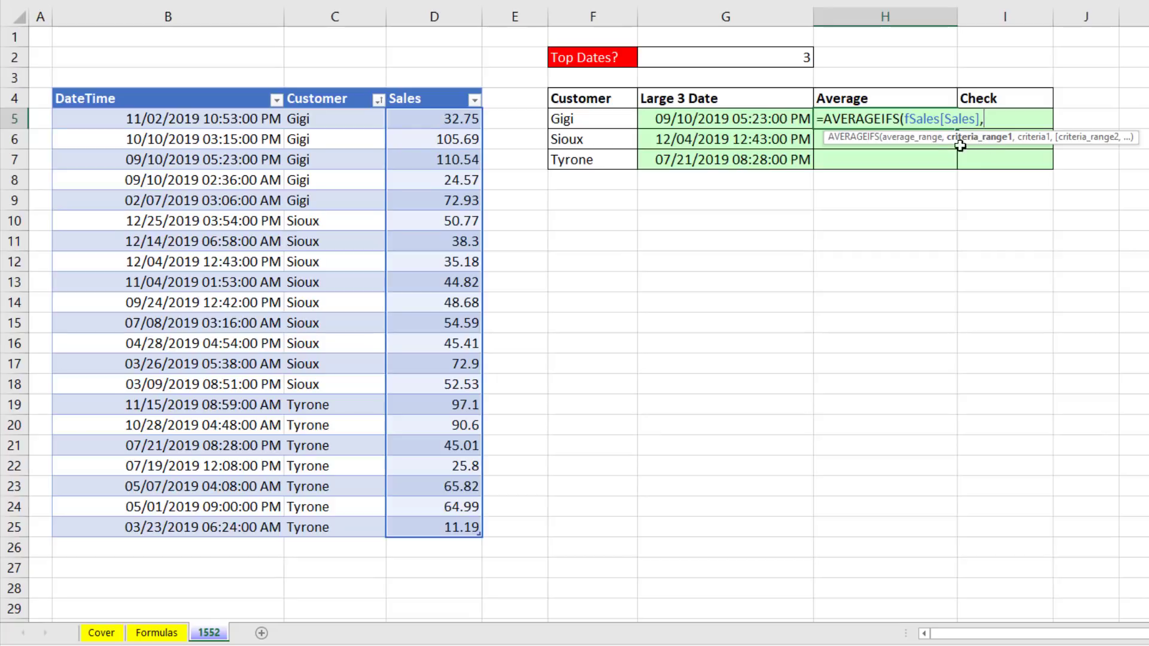
- Add fSales[Customer] as the first AVERAGEIFS criteria range with F5 as its criterion
left_click_drag(329, 119, 377, 531)
type(",")
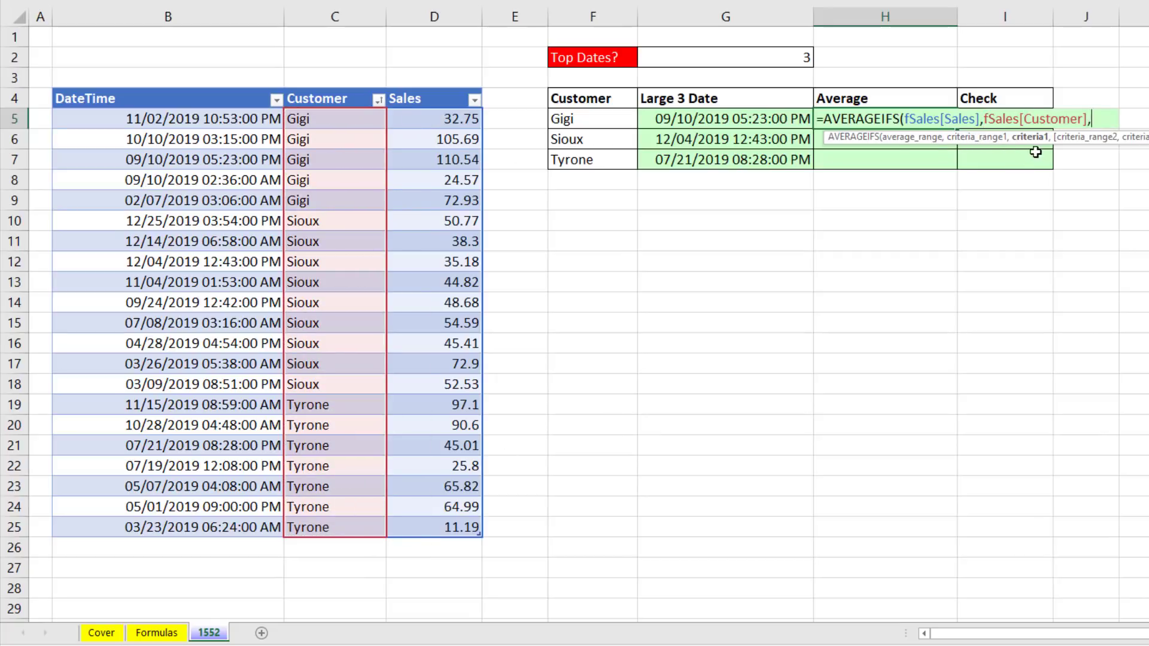
left_click(575, 118)
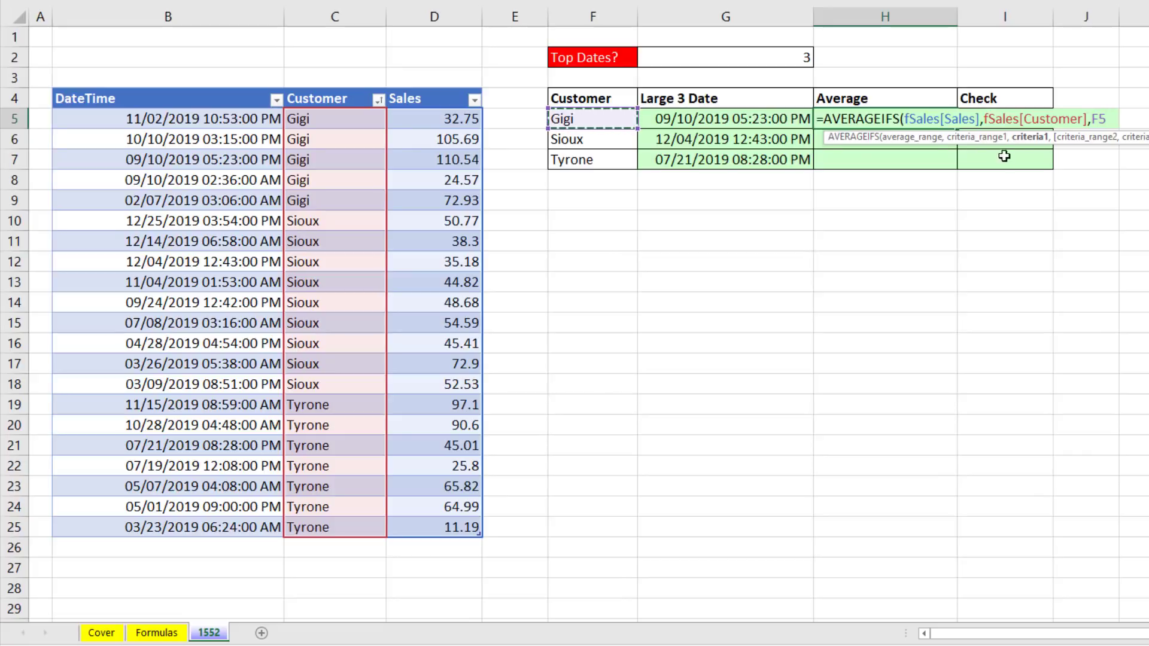
- Add fSales[DateTime] as the second criteria range with the criterion ">="&G5, and enter the H5 formula
type(",")
left_click_drag(216, 121, 206, 530)
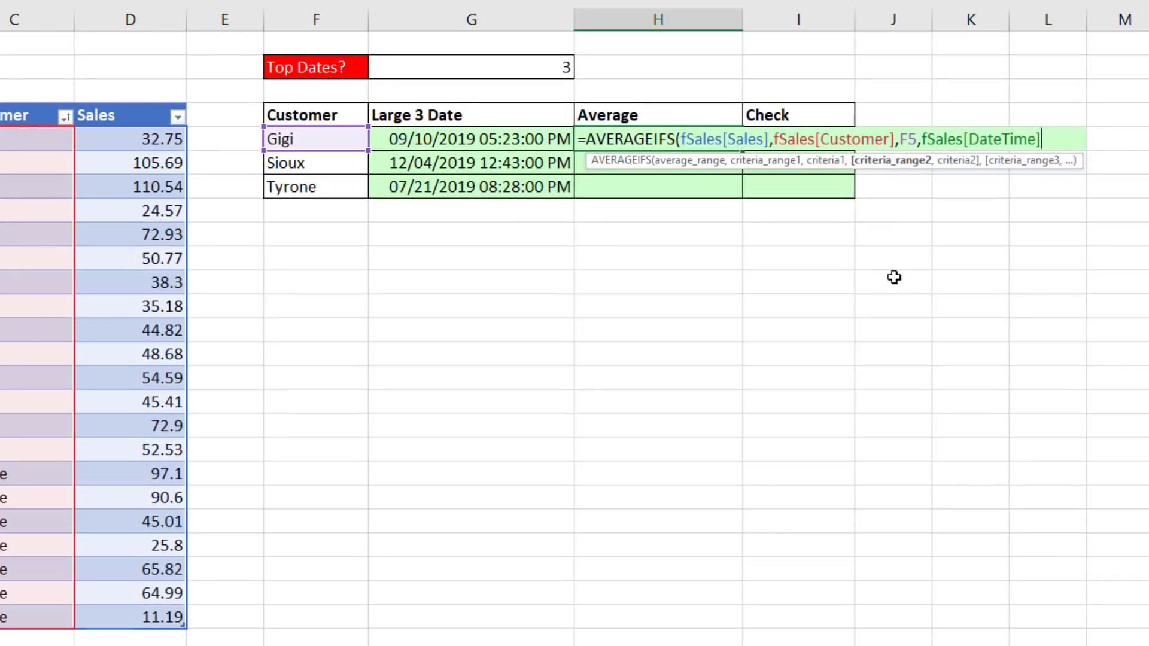
type(",\">=")
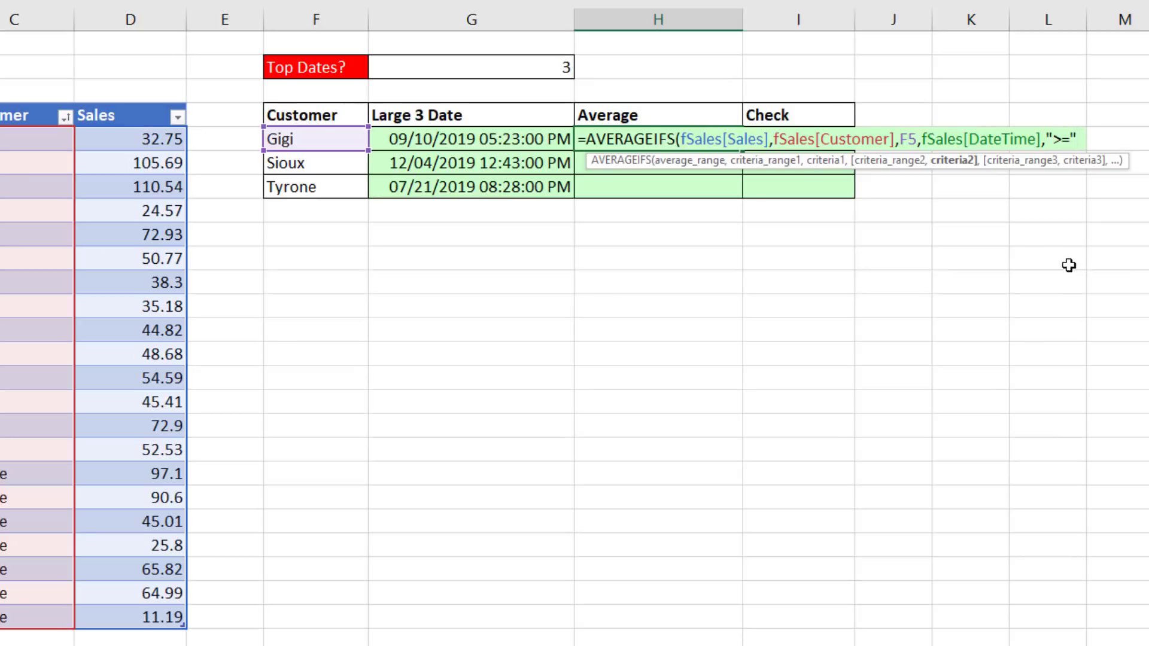
type("&")
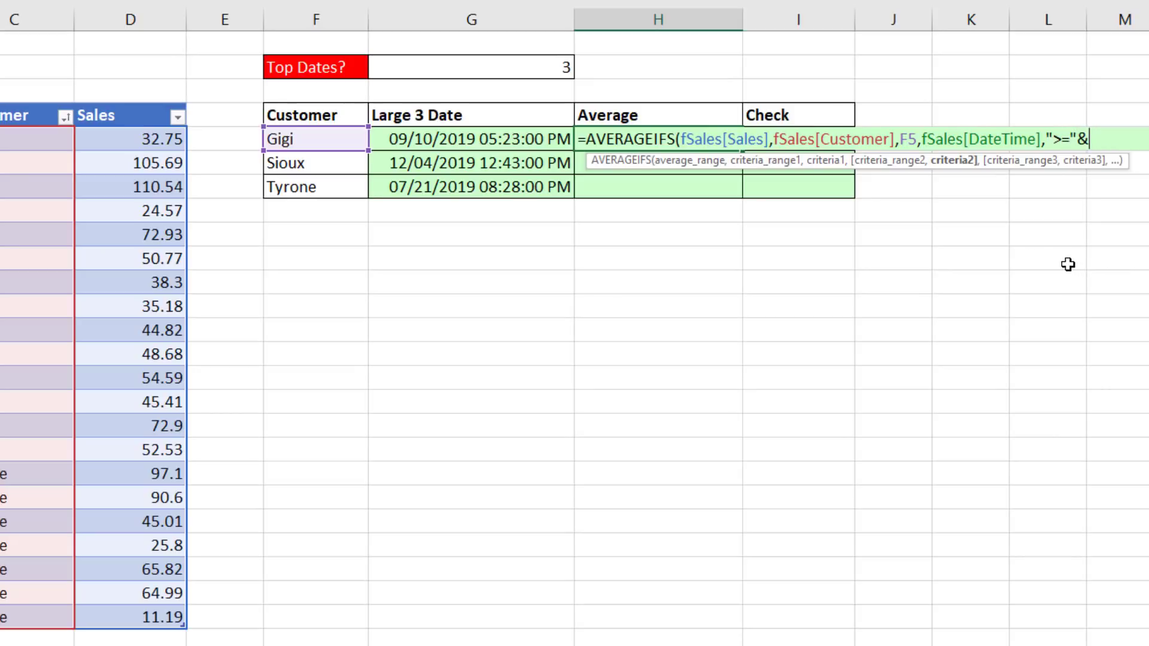
left_click(398, 139)
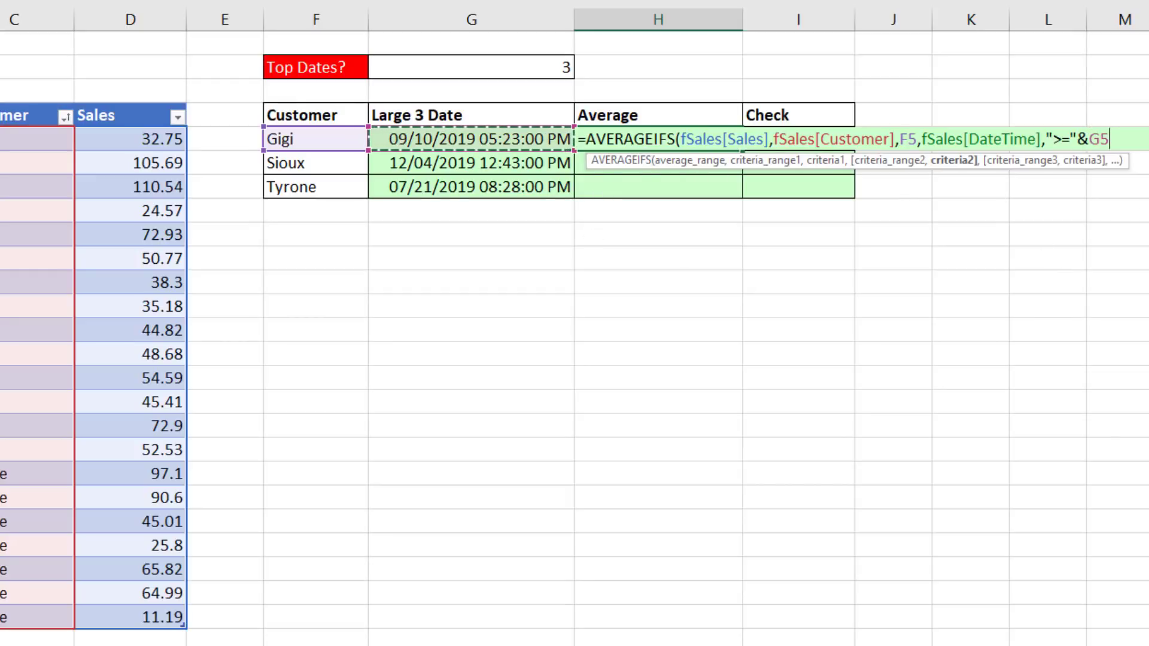
type(")")
key("ctrl+Return")
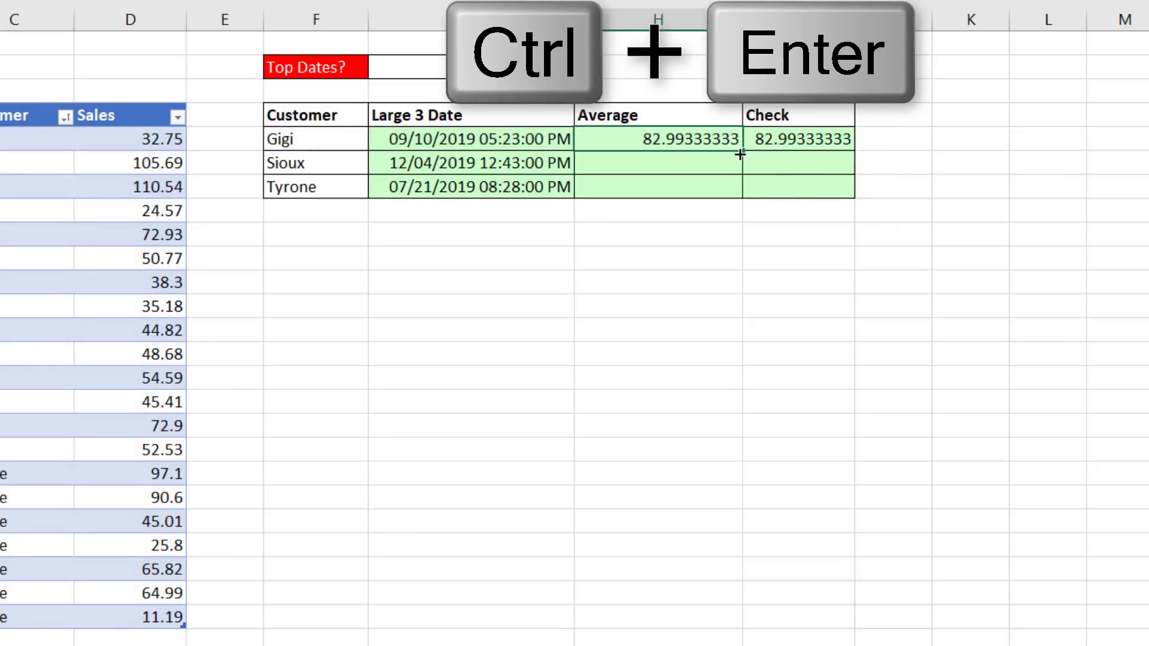
- Copy the H5 average formula down through H7 and check the cell references in the last copy
left_click_drag(743, 154, 694, 186)
key("F2")
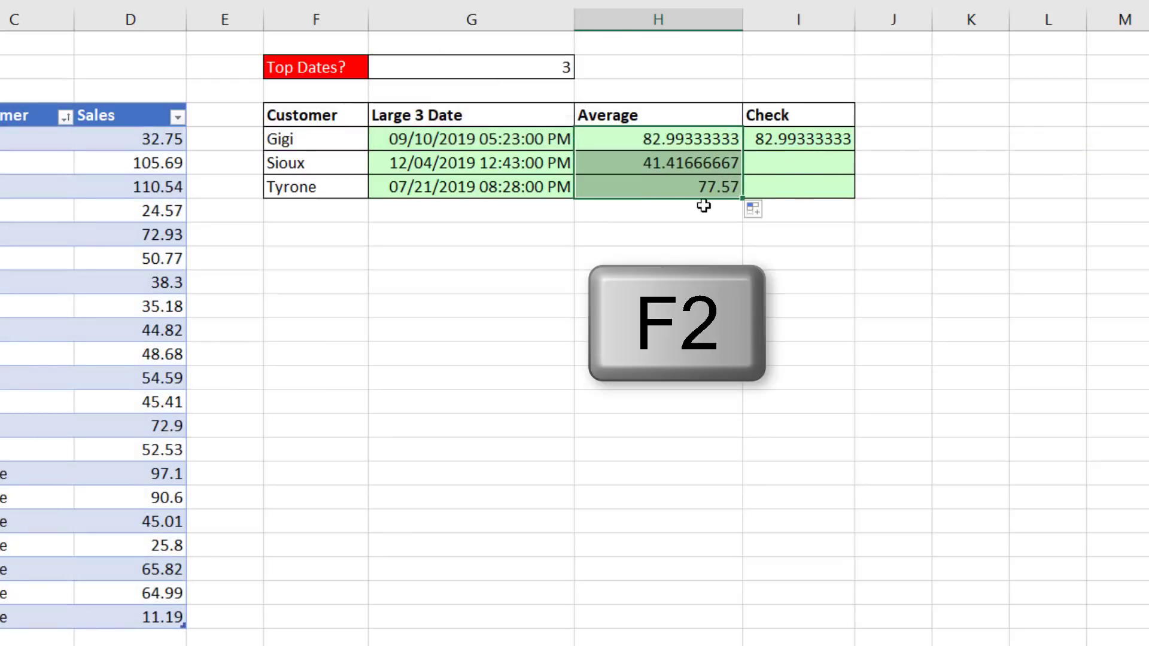
left_click(664, 187)
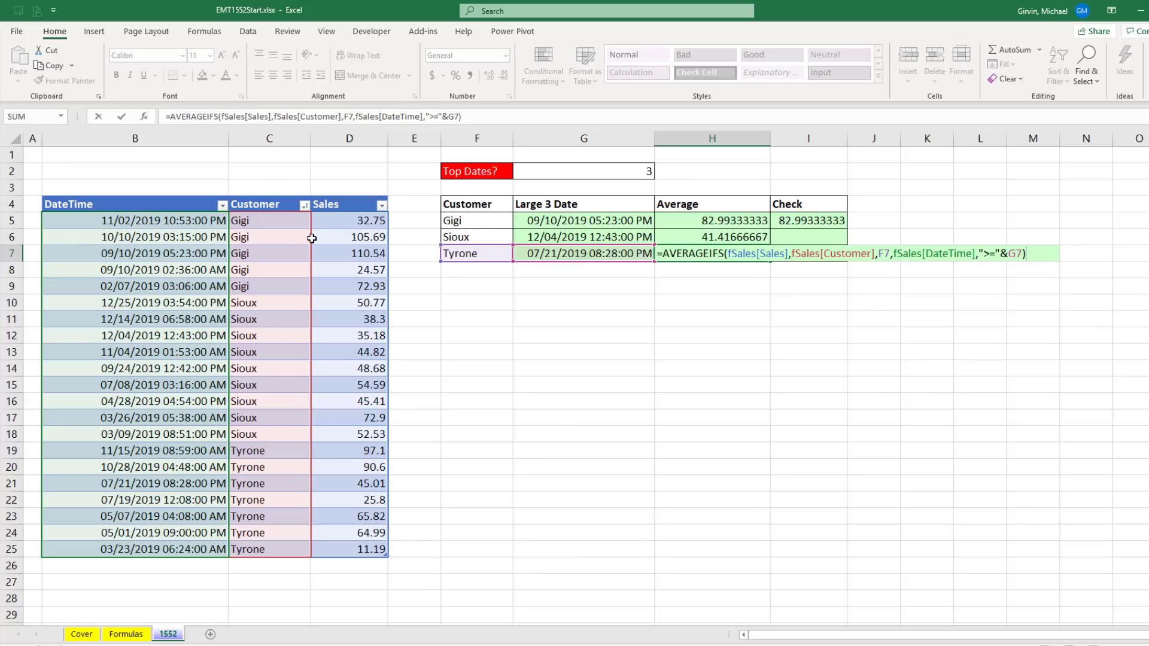
key("Escape")
- Sort the sales table by Sales from largest to smallest to test the formulas, and undo the sort
left_click(382, 207)
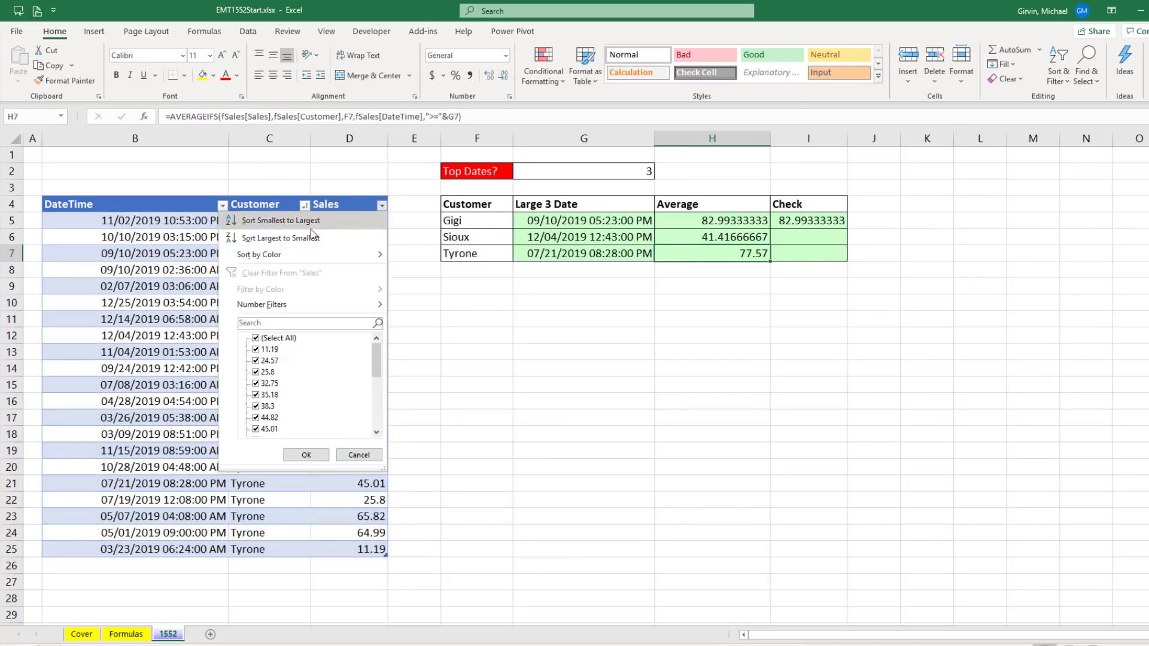
left_click(277, 238)
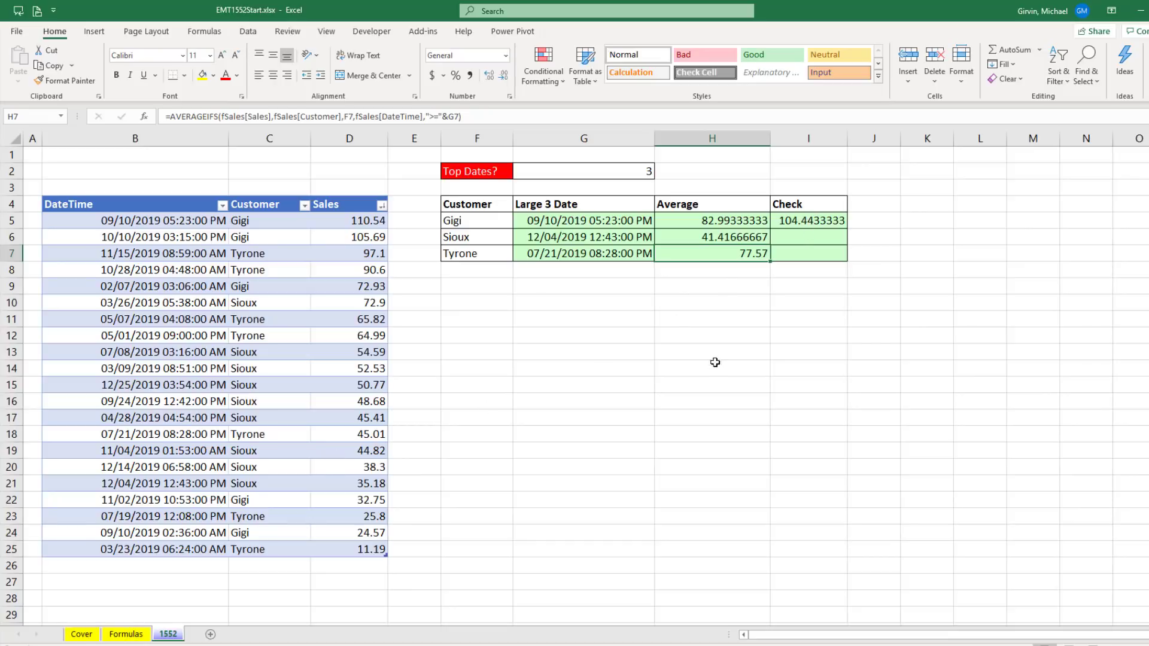
key("ctrl+z")
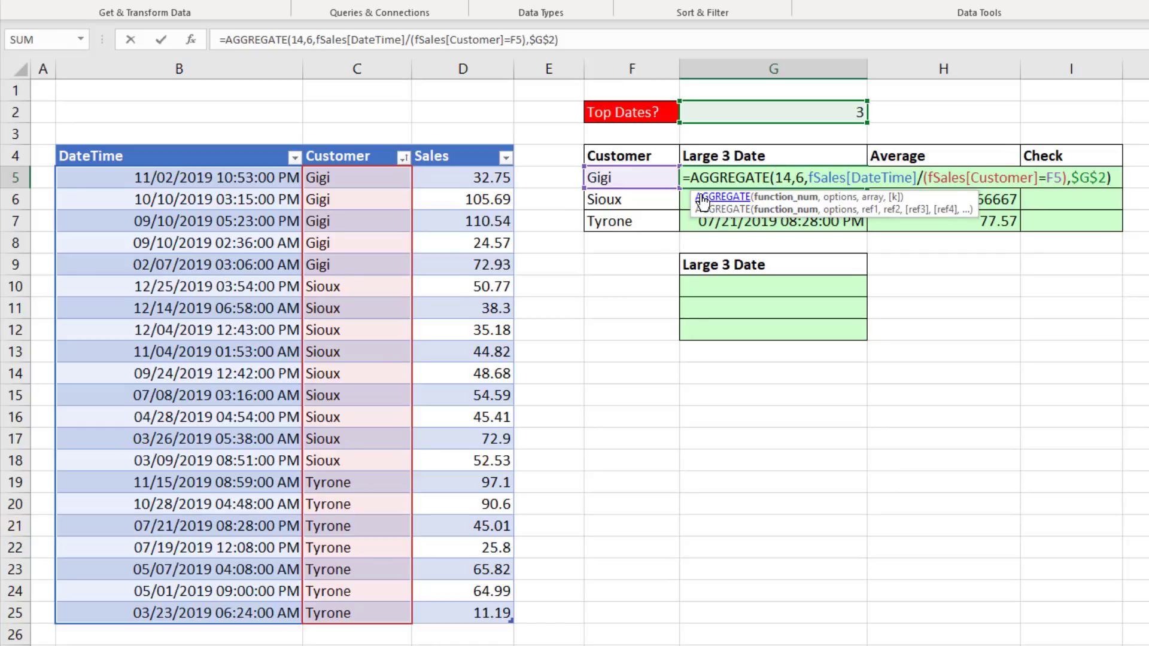
- Close the G5 formula and start a LARGE formula in G10 with fSales[DateTime] as its array
key("Return")
left_click(748, 287)
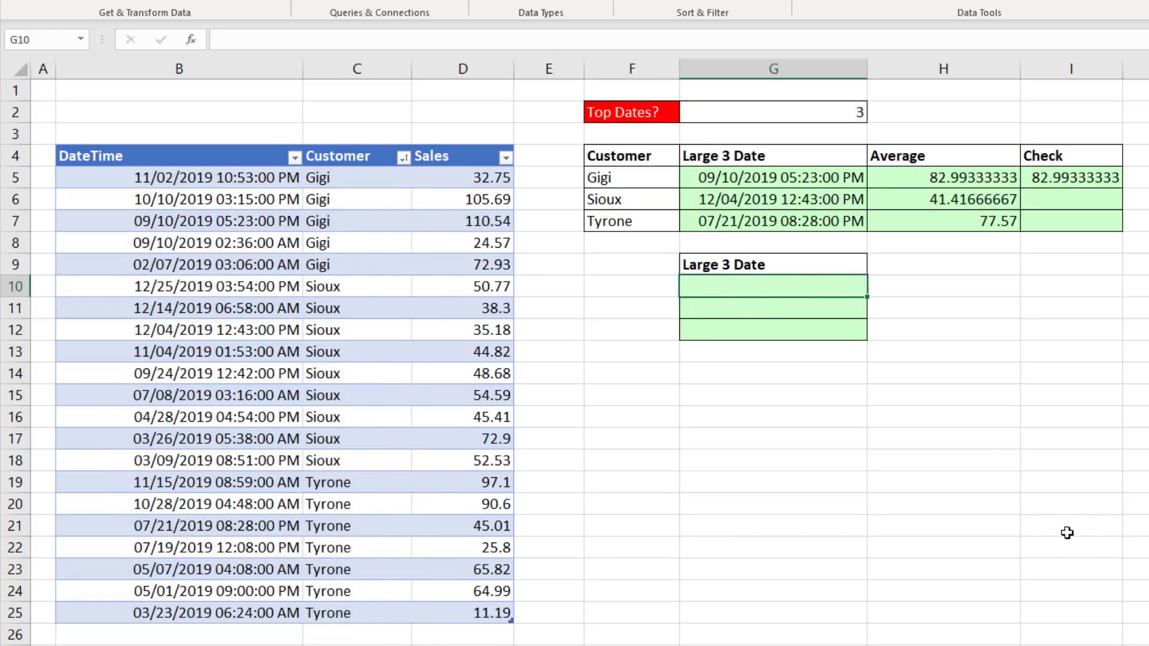
type("=large")
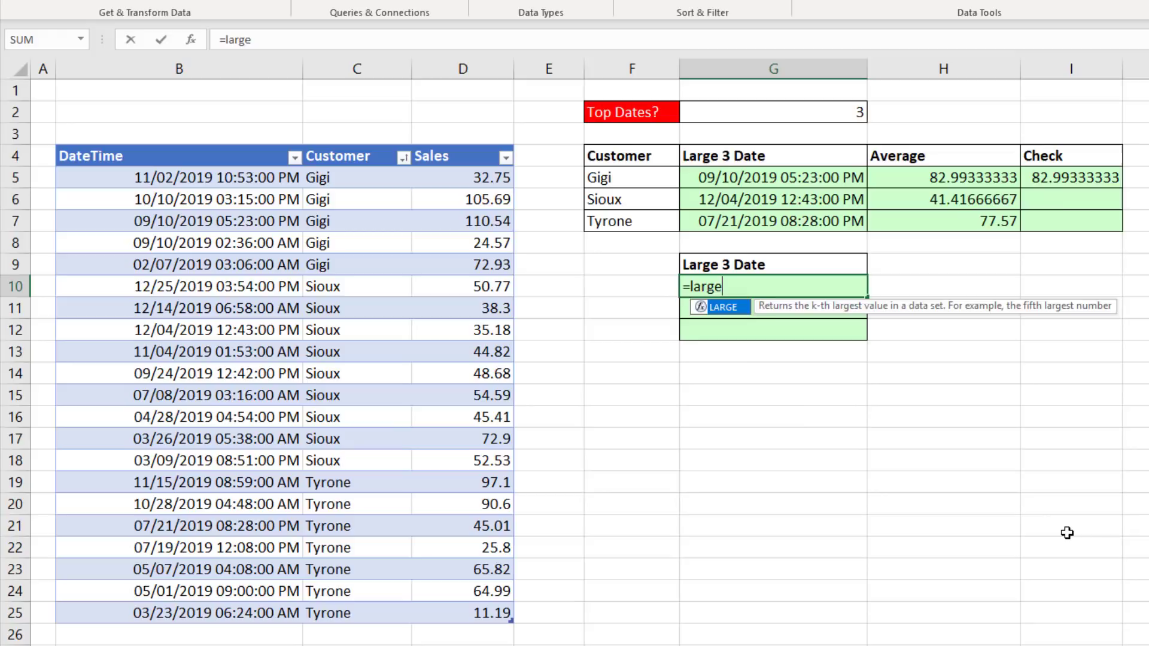
key("Tab")
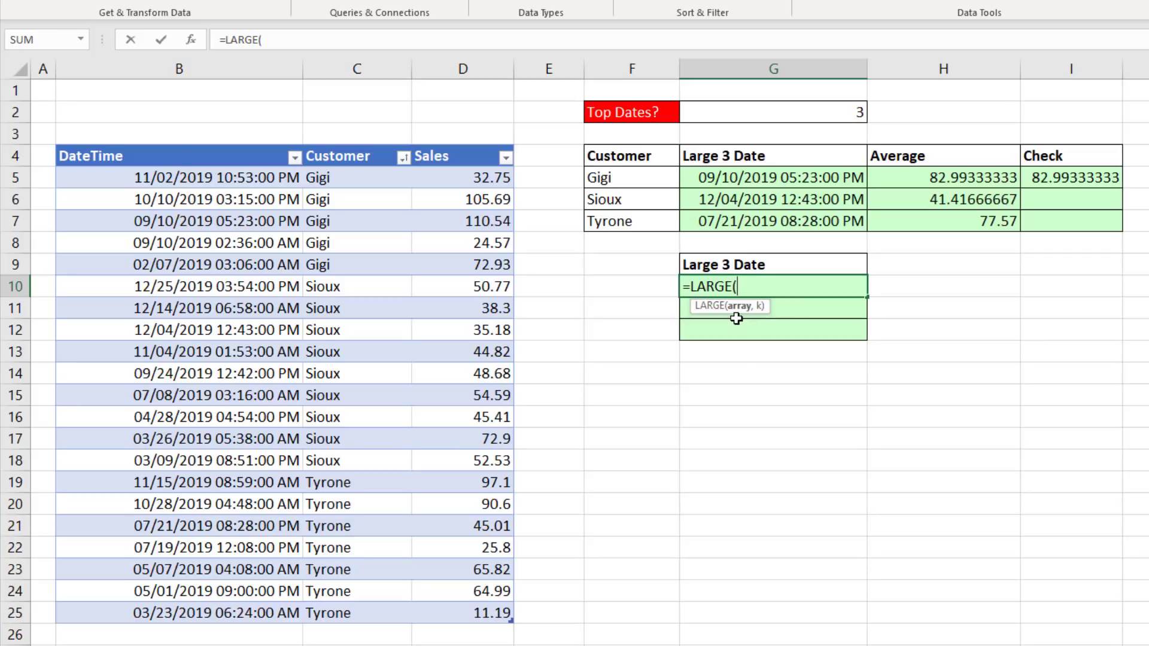
left_click_drag(256, 182, 225, 612)
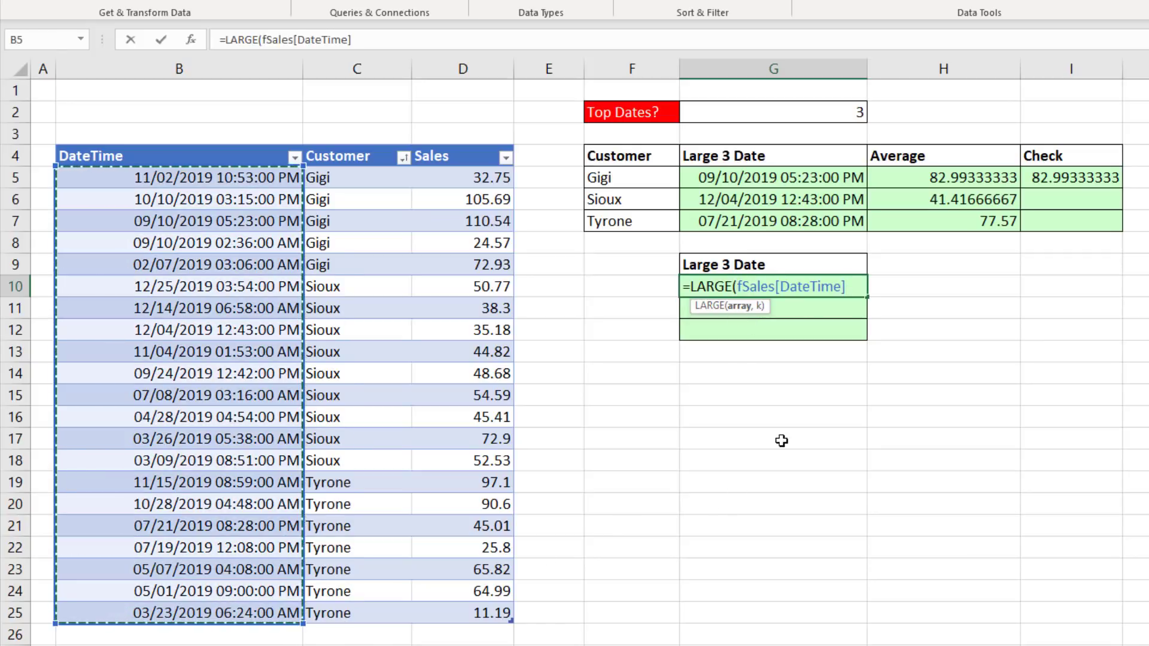
- Multiply the array in the G10 LARGE formula by the condition (fSales[Customer]=F5)
type("*")
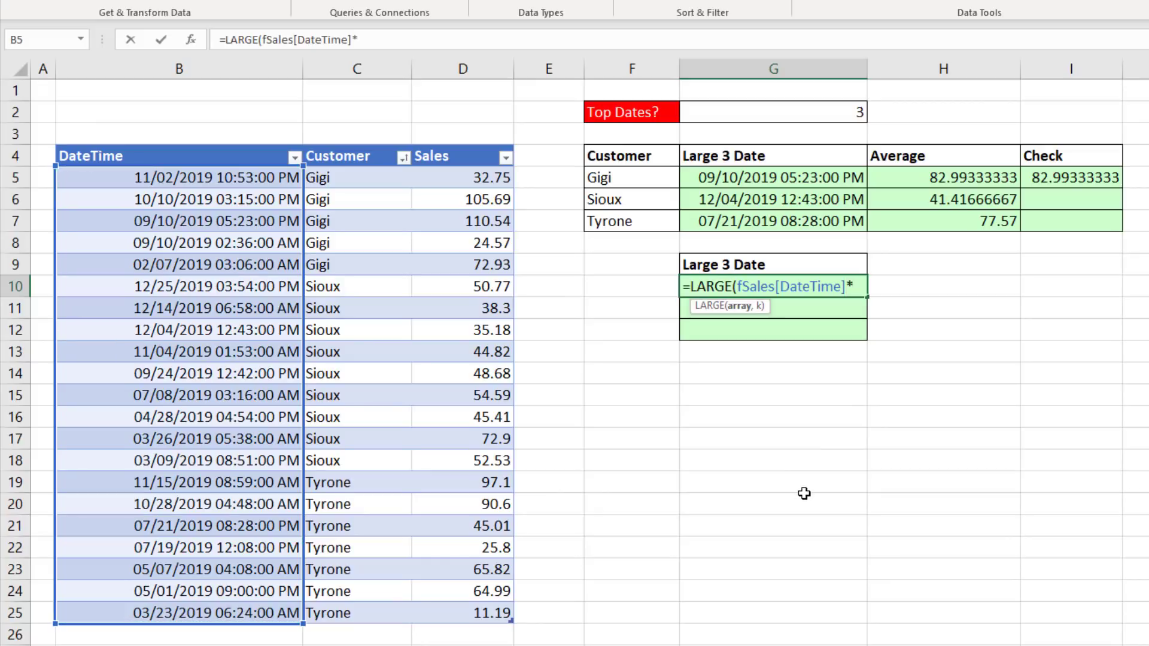
type("(")
left_click_drag(341, 179, 362, 615)
type("=")
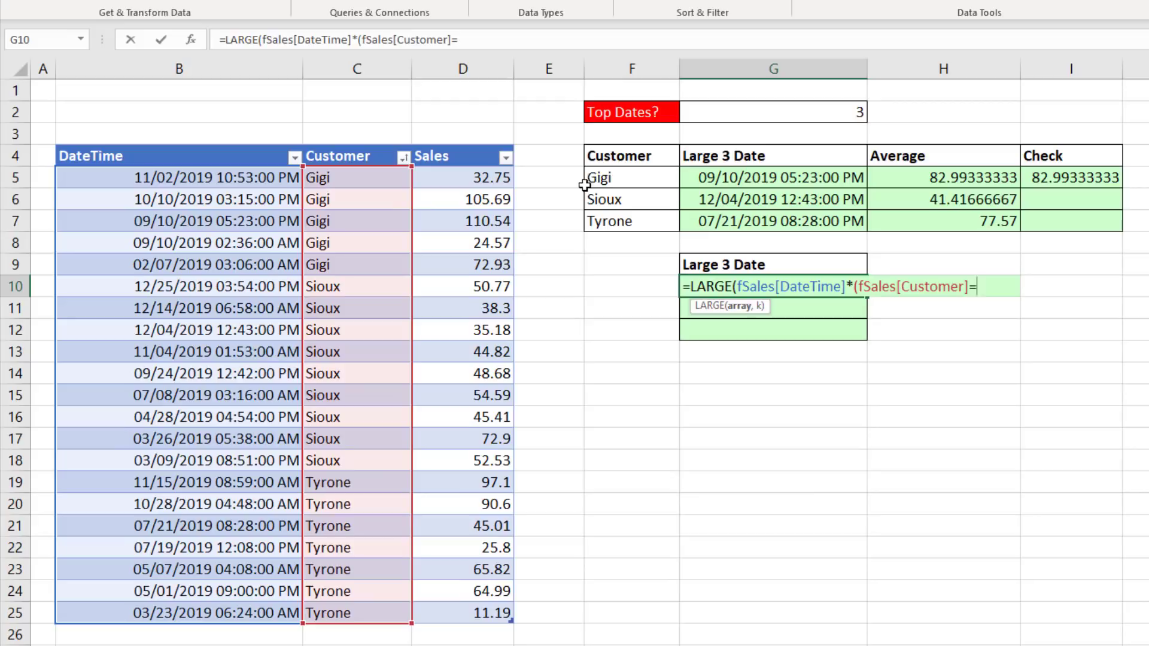
left_click(603, 178)
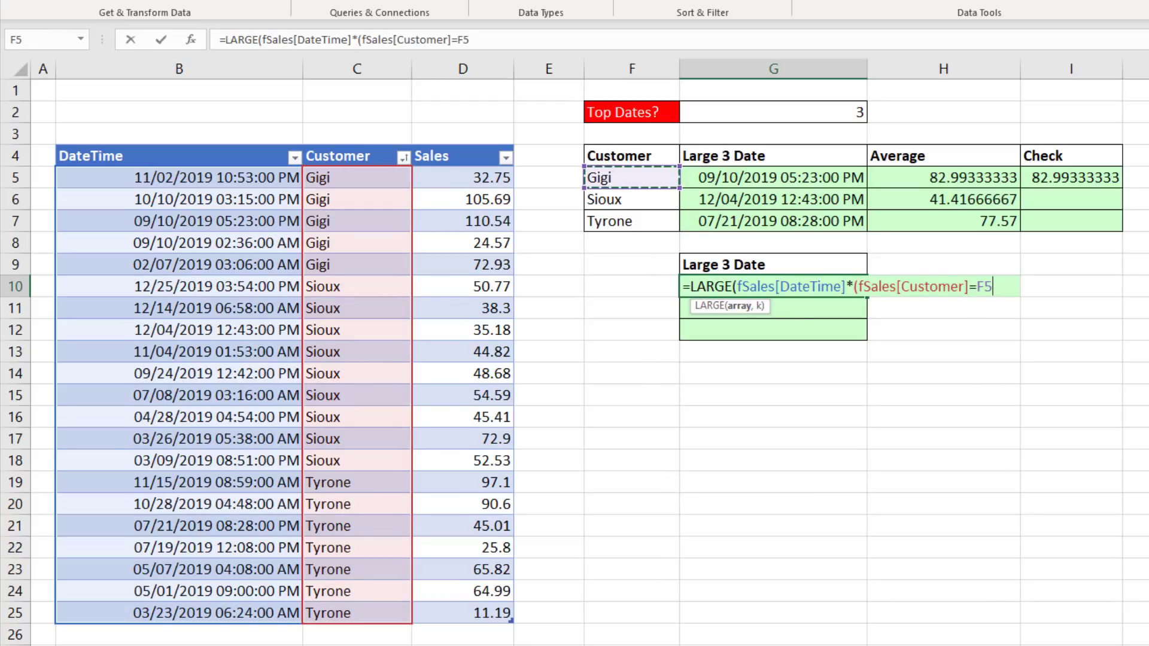
type(")")
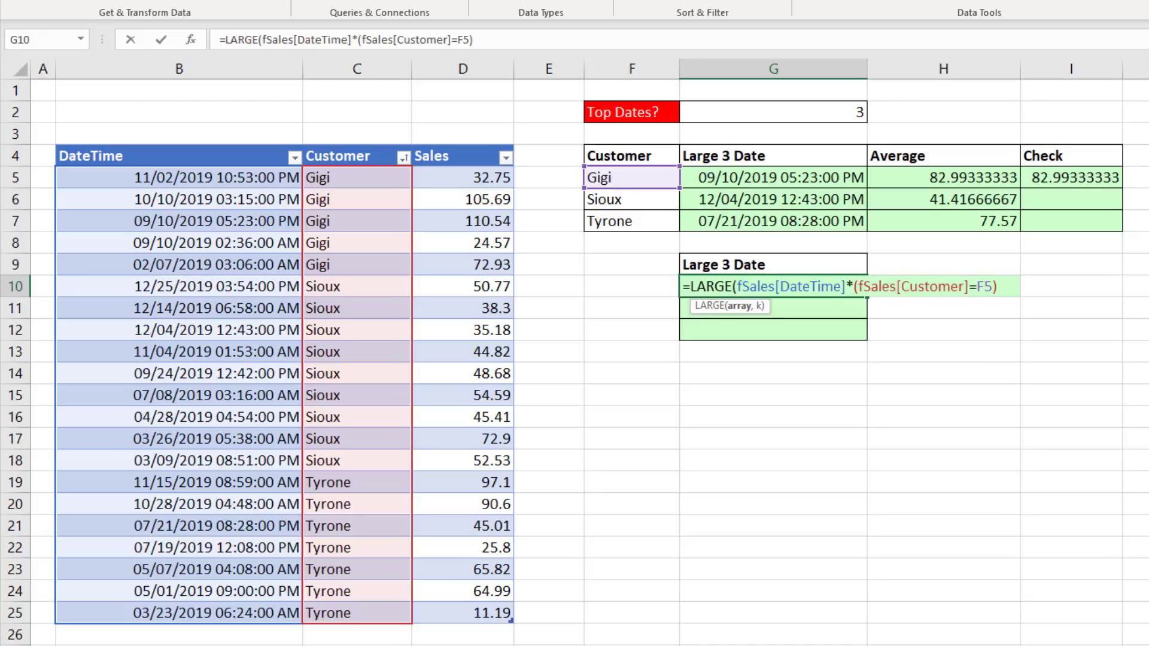
- Evaluate the array argument inside the G10 LARGE formula to inspect its values, and restore the original expression
left_click(737, 305)
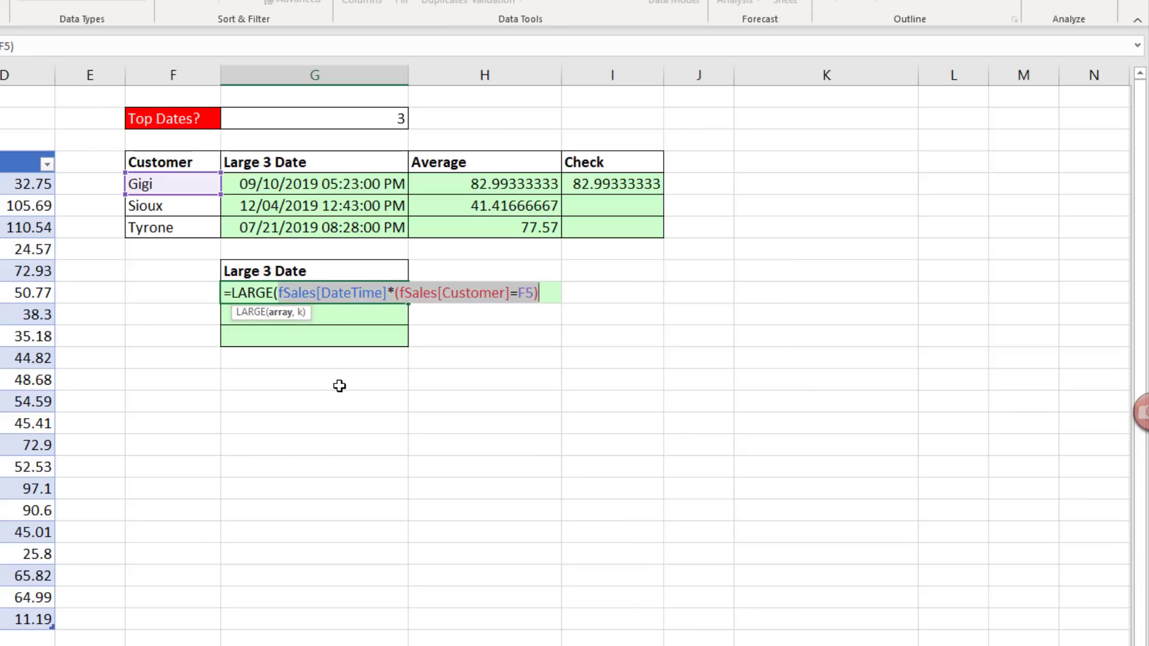
key("F9")
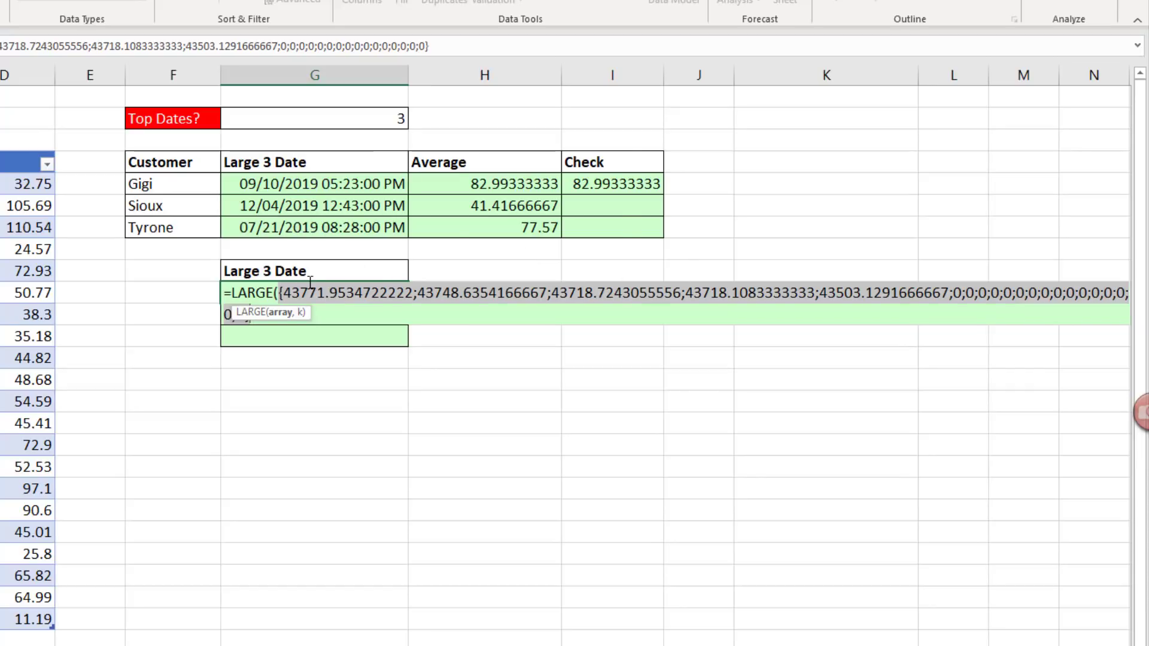
key("ctrl+z")
- Complete the LARGE formula in G10 by using $G$2 as its k argument
left_click(557, 292)
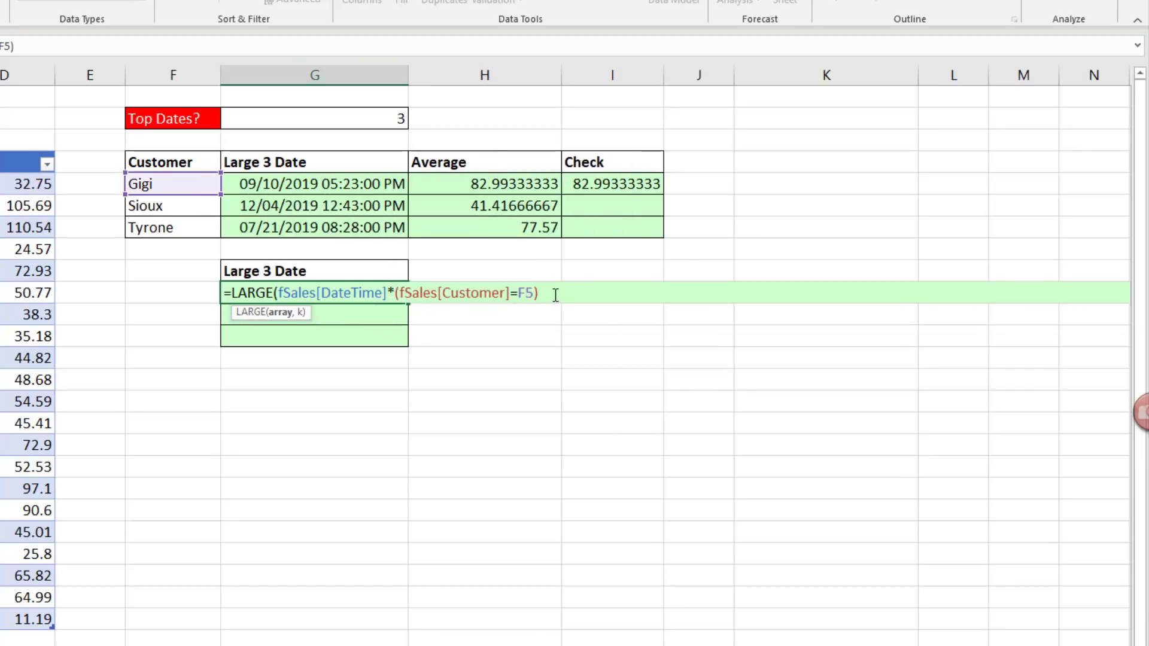
type(",")
left_click(354, 114)
key("F4")
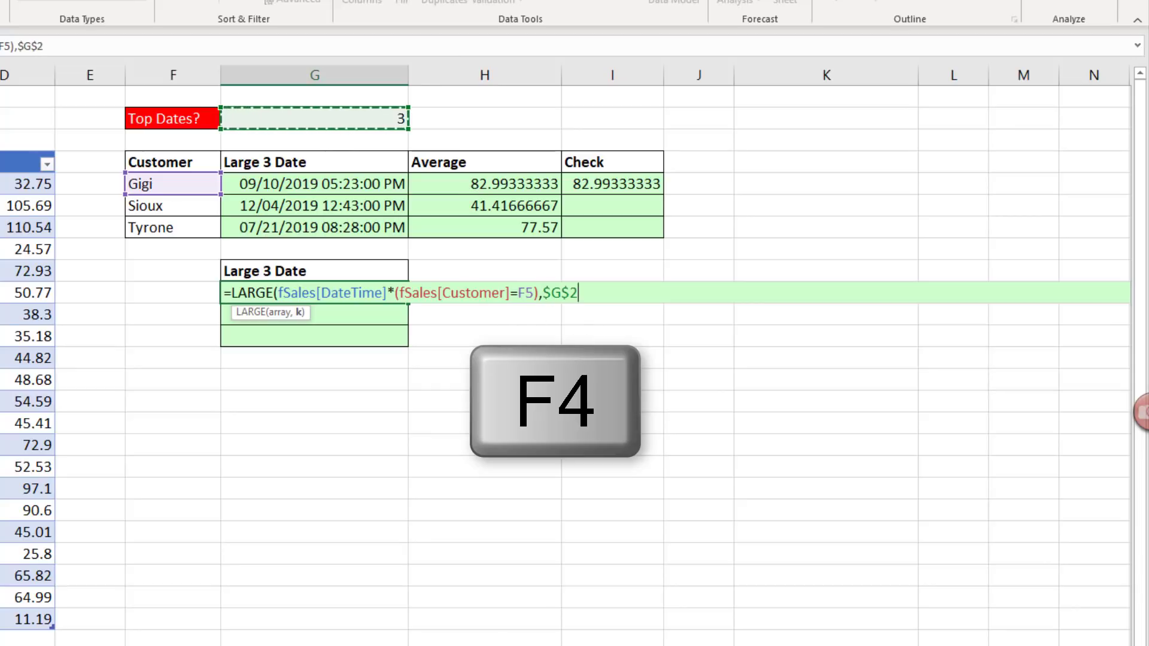
type(")")
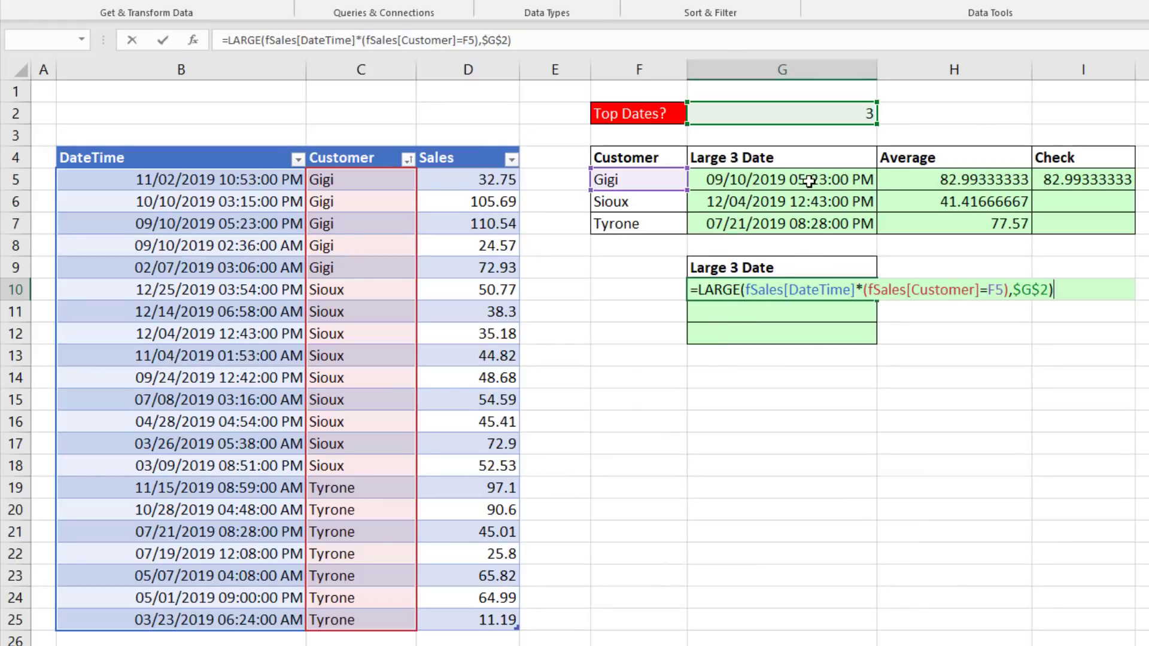
left_click(863, 290)
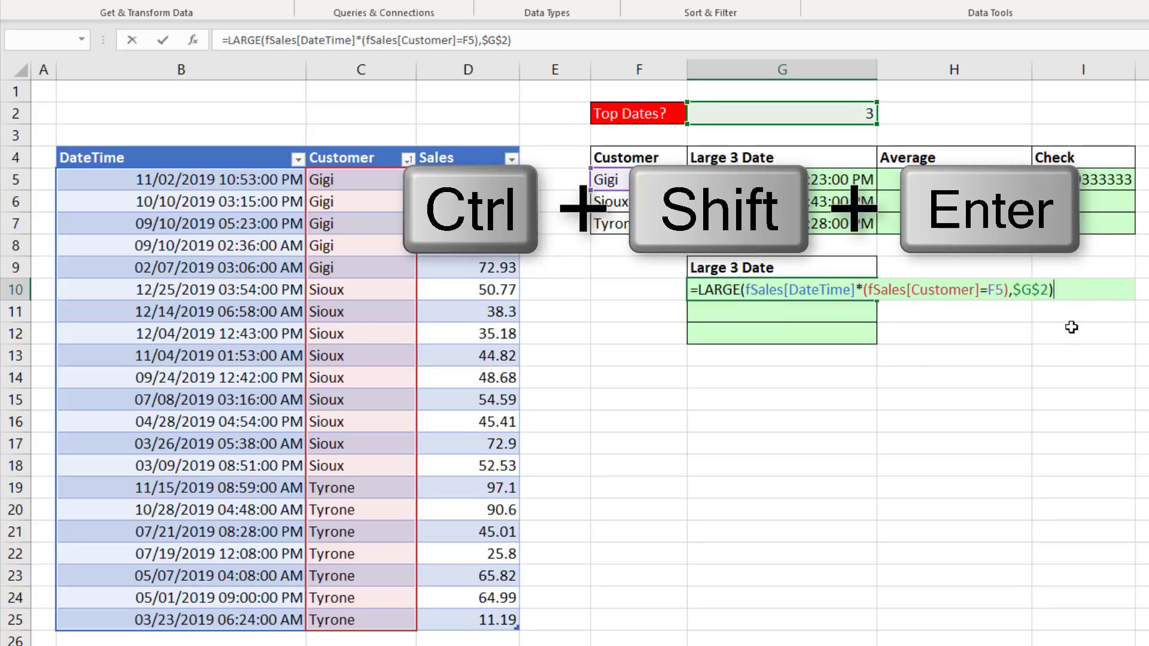
- Enter the G10 LARGE formula as an array formula and copy it down through G12
key("ctrl+shift+Return")
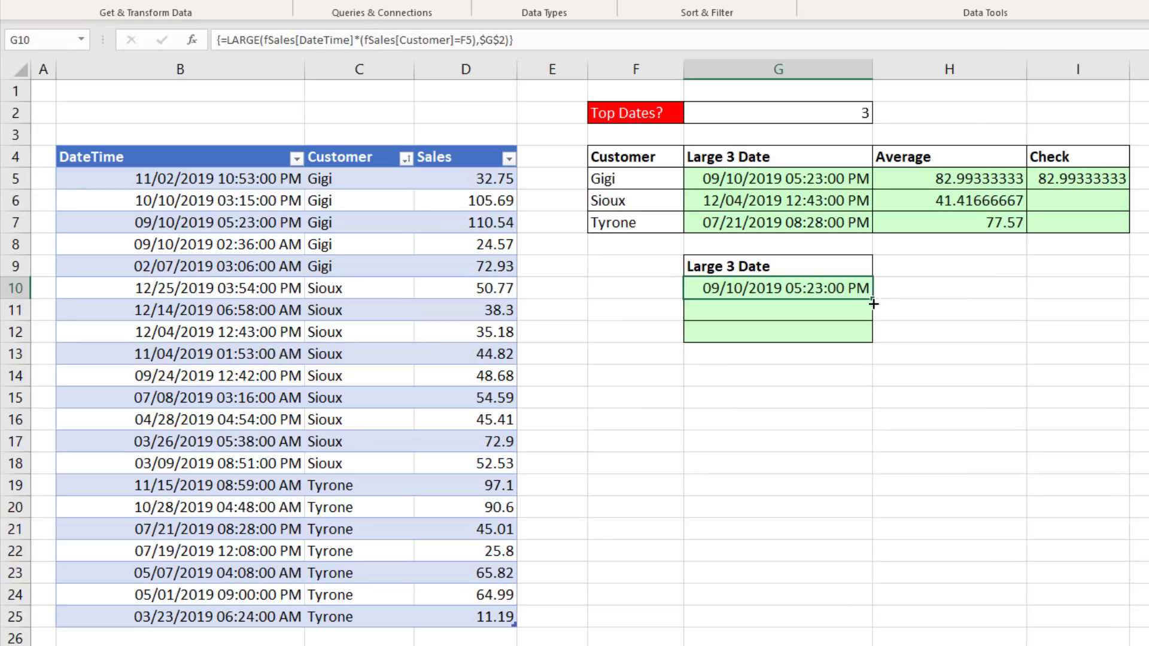
left_click_drag(1129, 387, 1119, 452)
left_click(758, 331)
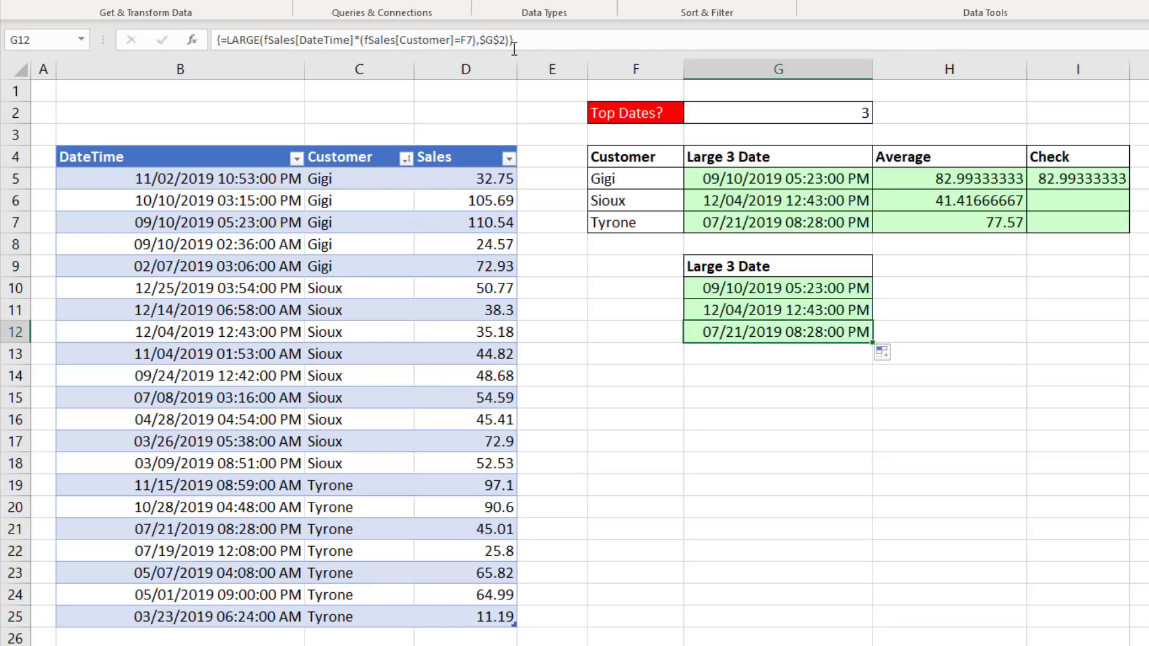
- Examine the division by the customer condition in the G5 AGGREGATE formula
left_click(758, 178)
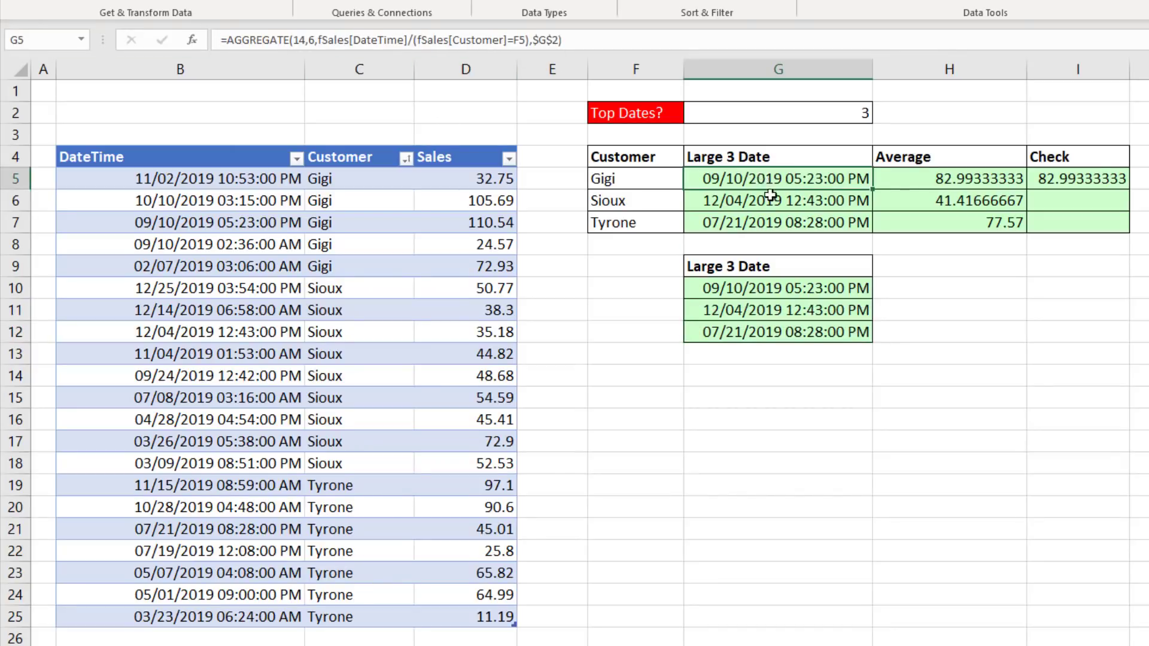
key("F2")
left_click(930, 183)
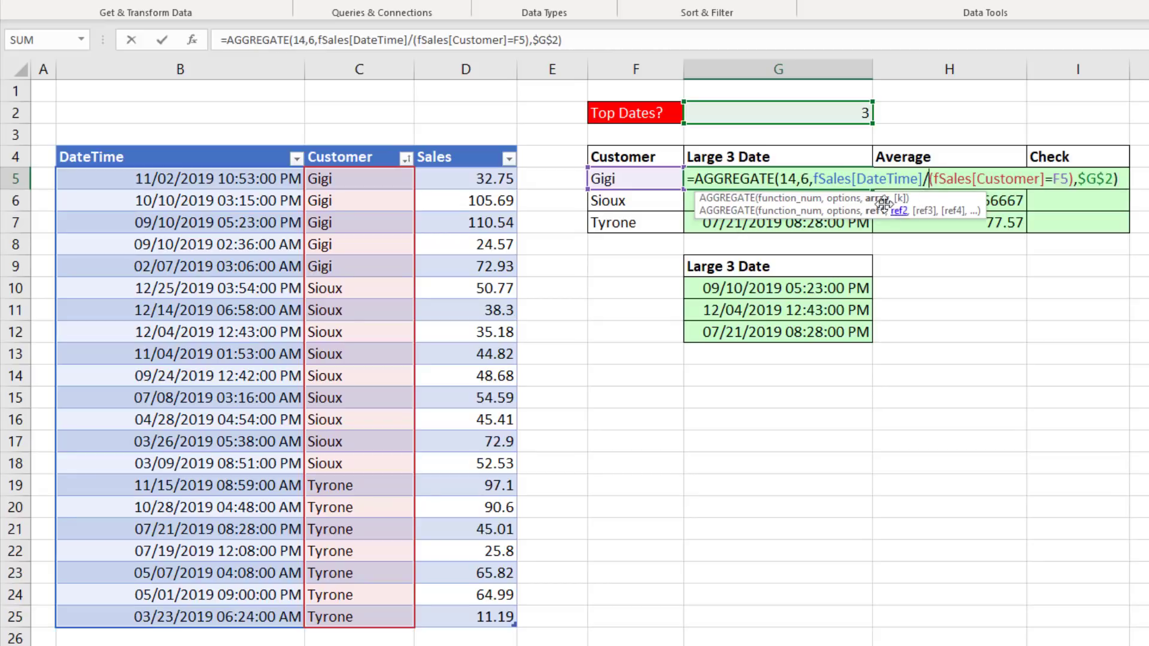
left_click(877, 199)
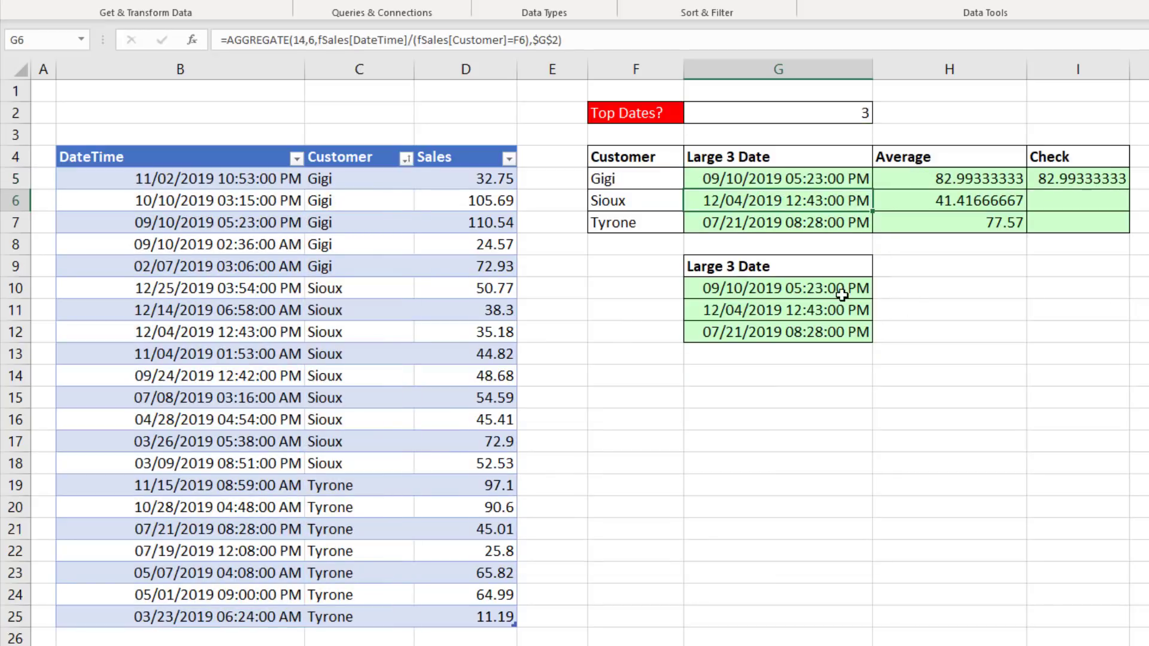
- Re-enter the LARGE formula in G10 as a regular formula and copy it down through G12
left_click(840, 293)
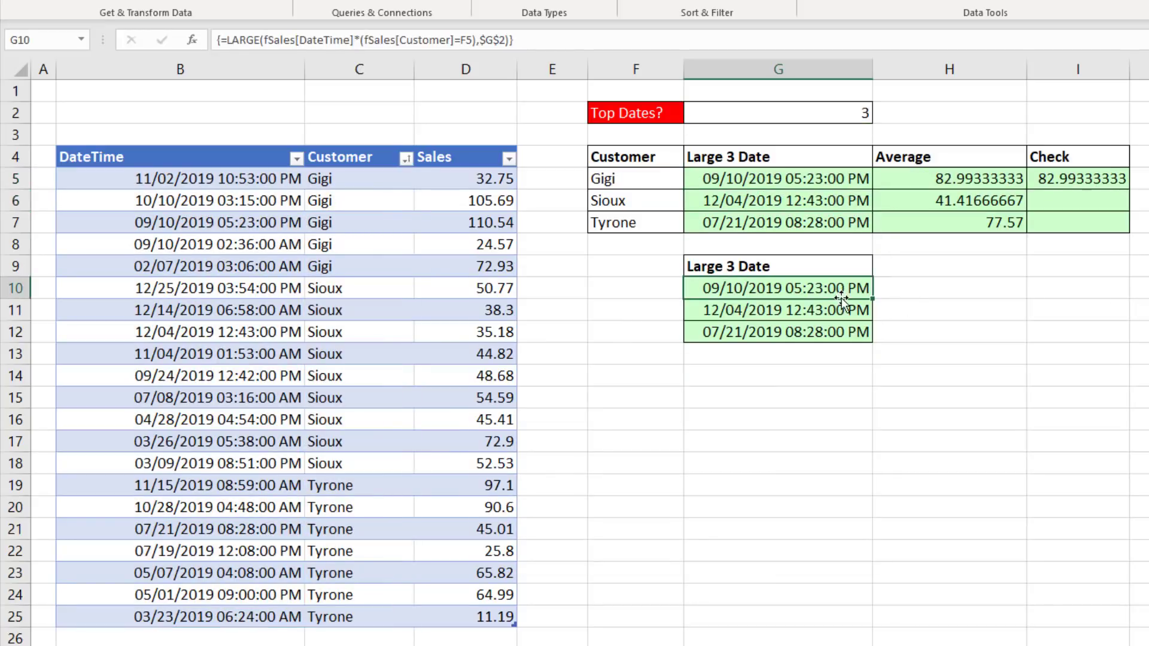
key("F2")
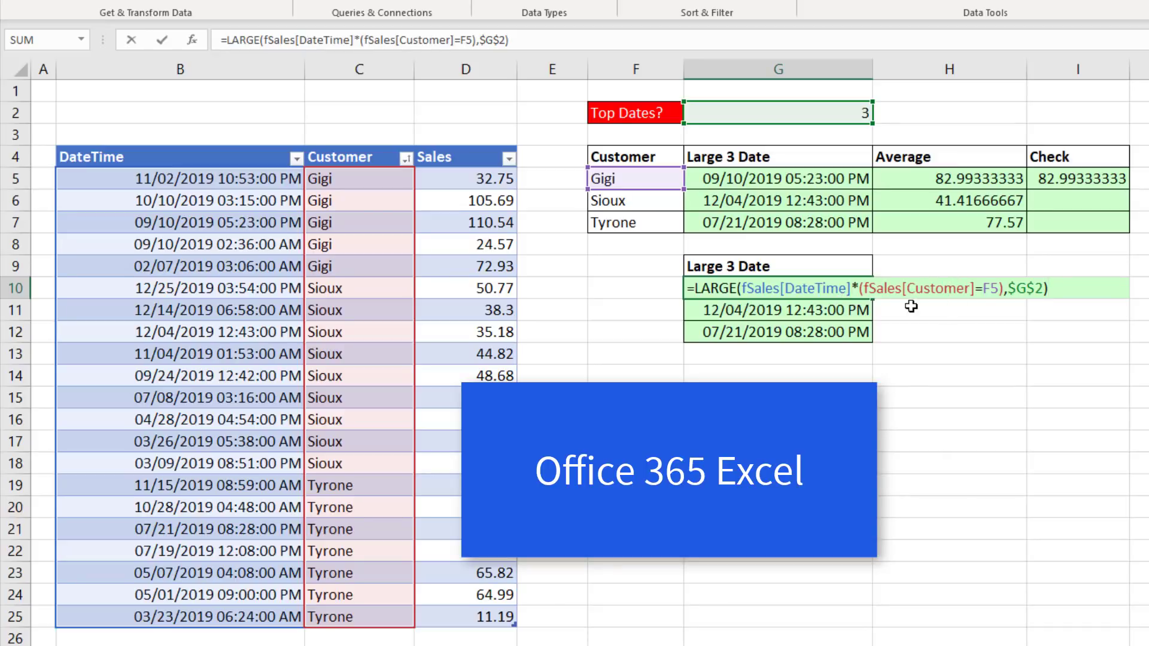
double_click(856, 288)
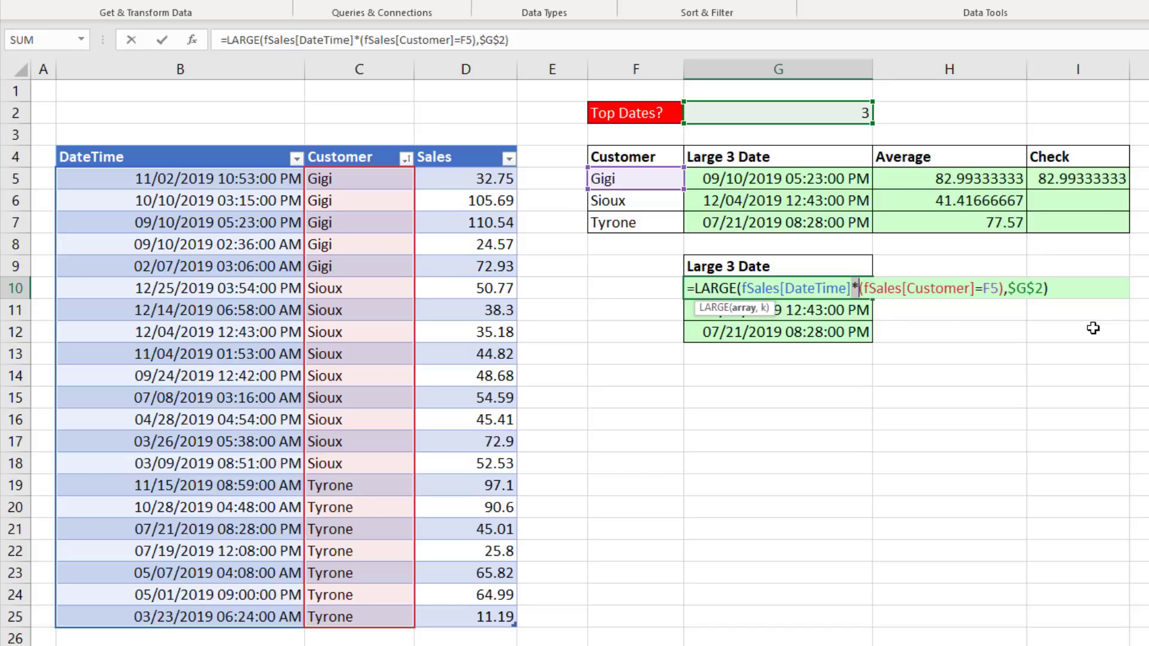
key("Escape")
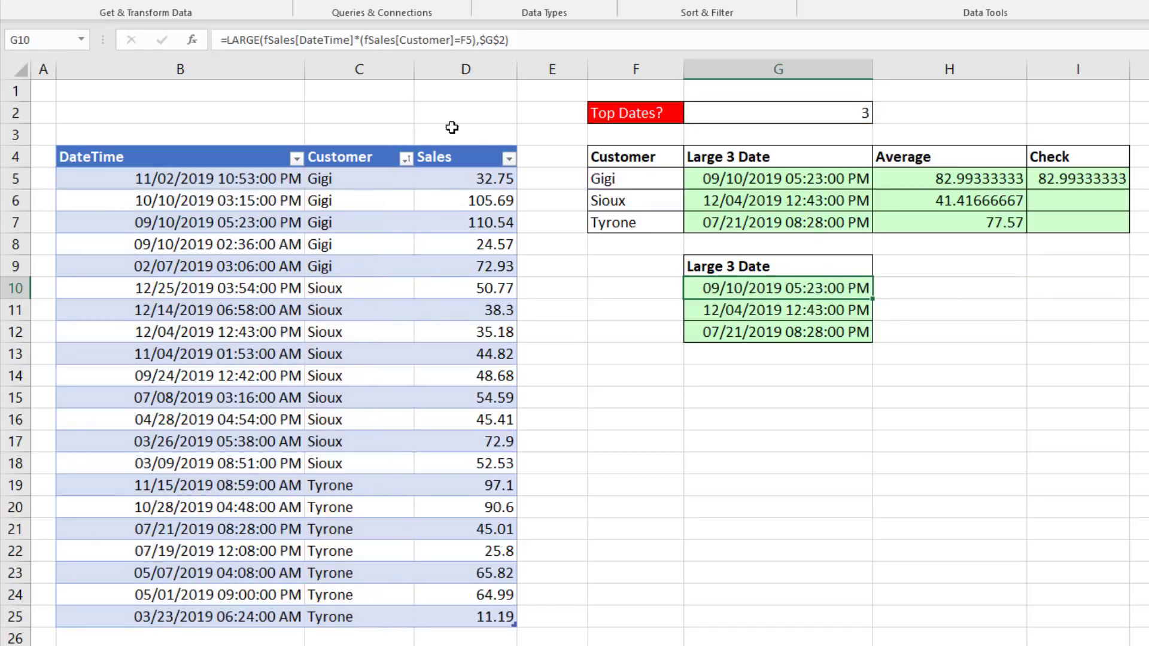
double_click(876, 299)
left_click(841, 331)
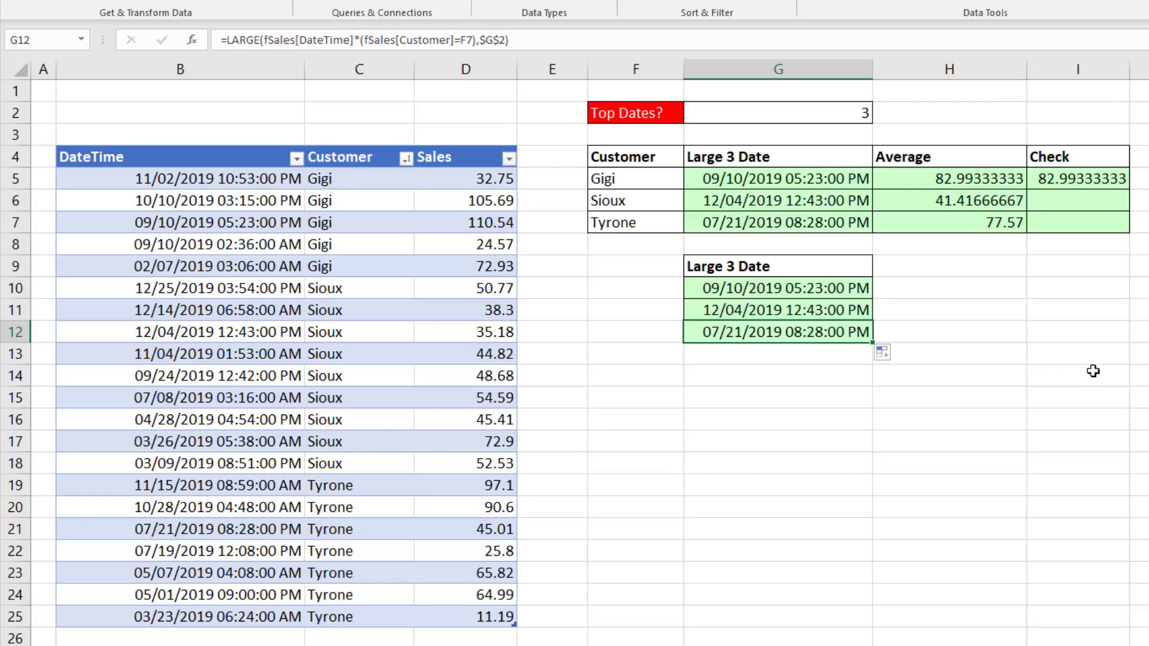
- Compare the LARGE formula in G10 with the AGGREGATE formula in G5, leaving both cells without edits
double_click(803, 288)
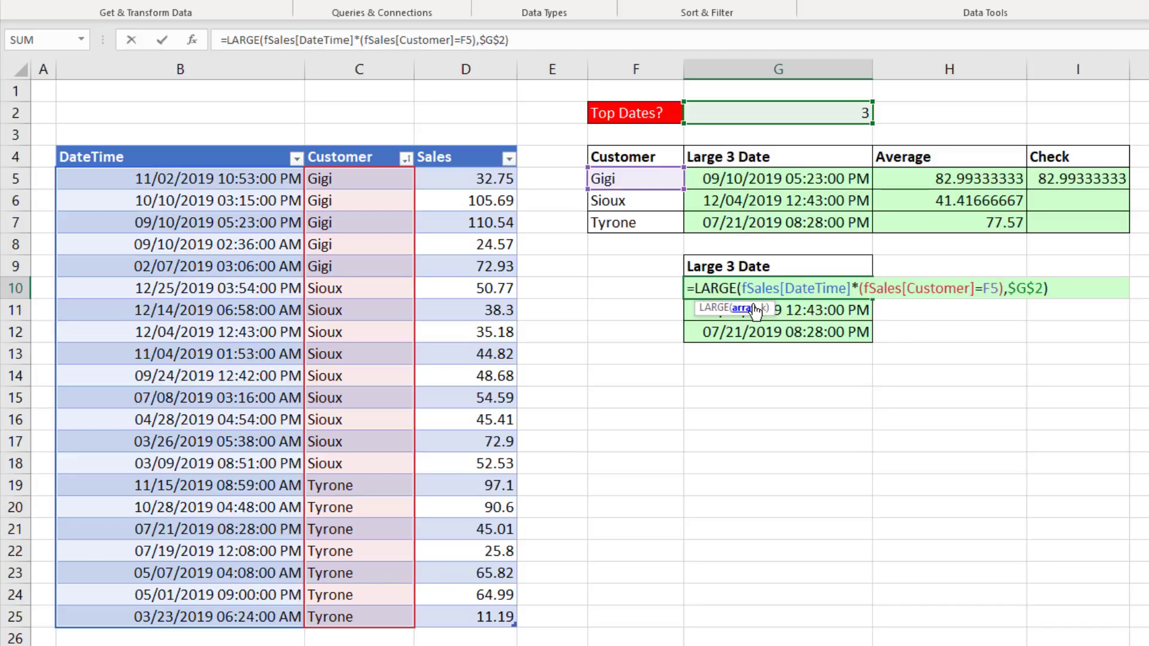
key("Escape")
double_click(795, 178)
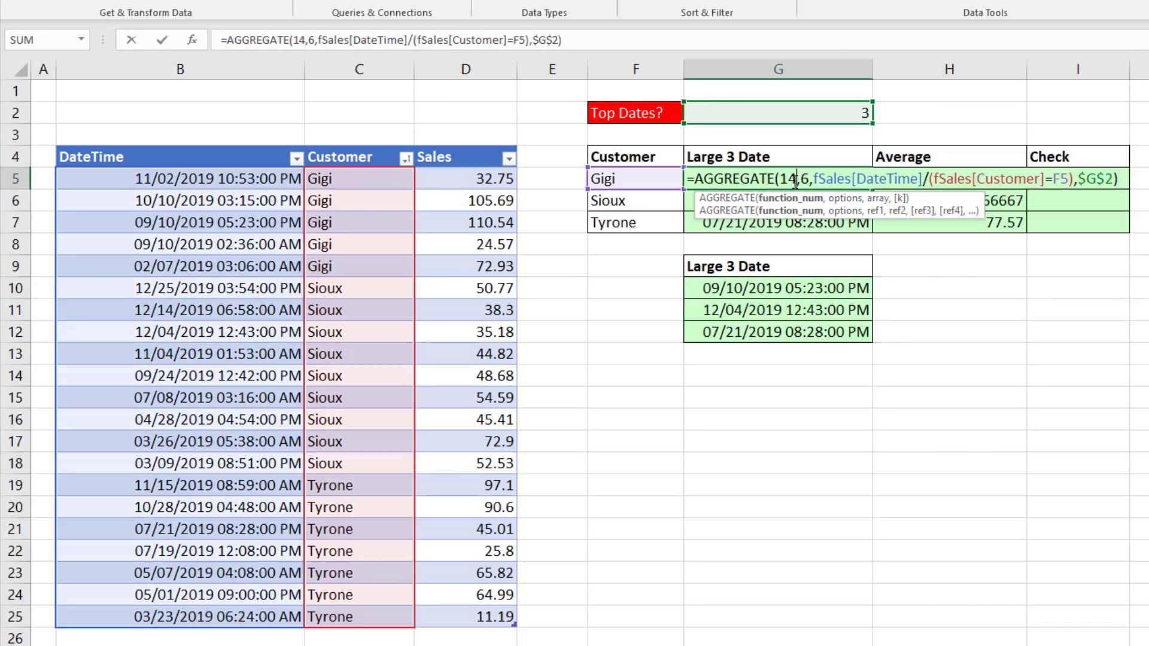
key("Escape")
- Move the alternative Large 3 Date block from G9:G12 to start at K4
left_click_drag(717, 267, 728, 332)
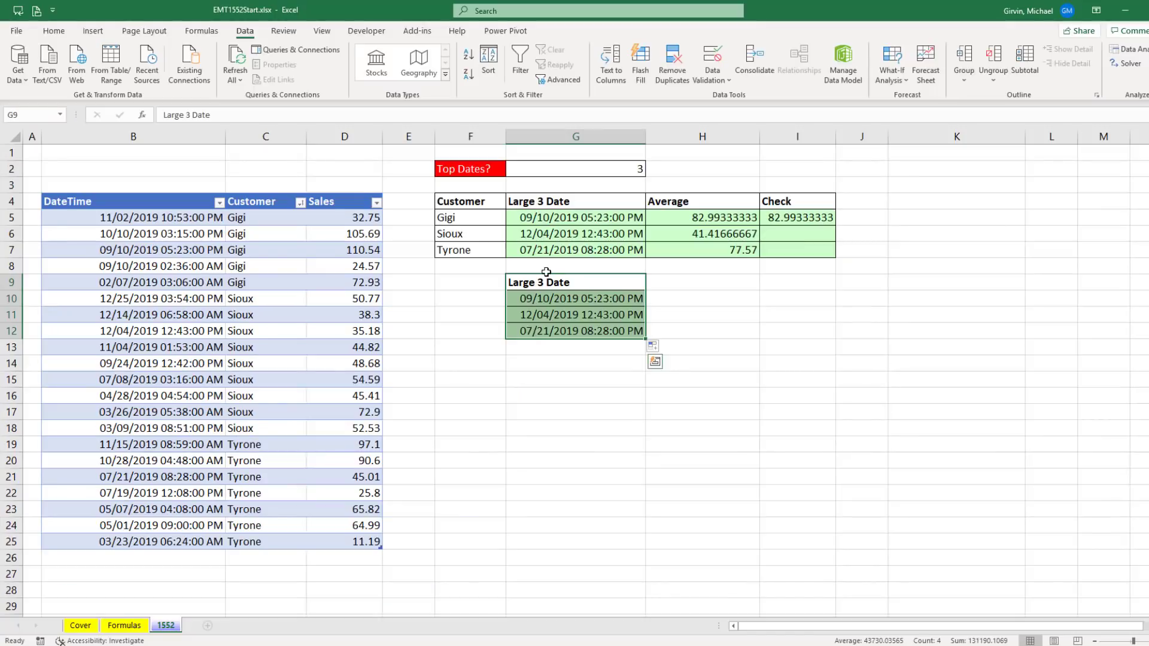
left_click_drag(547, 276, 928, 202)
- Check the name of the sales table and load the table into the Power Query Editor
left_click(322, 202)
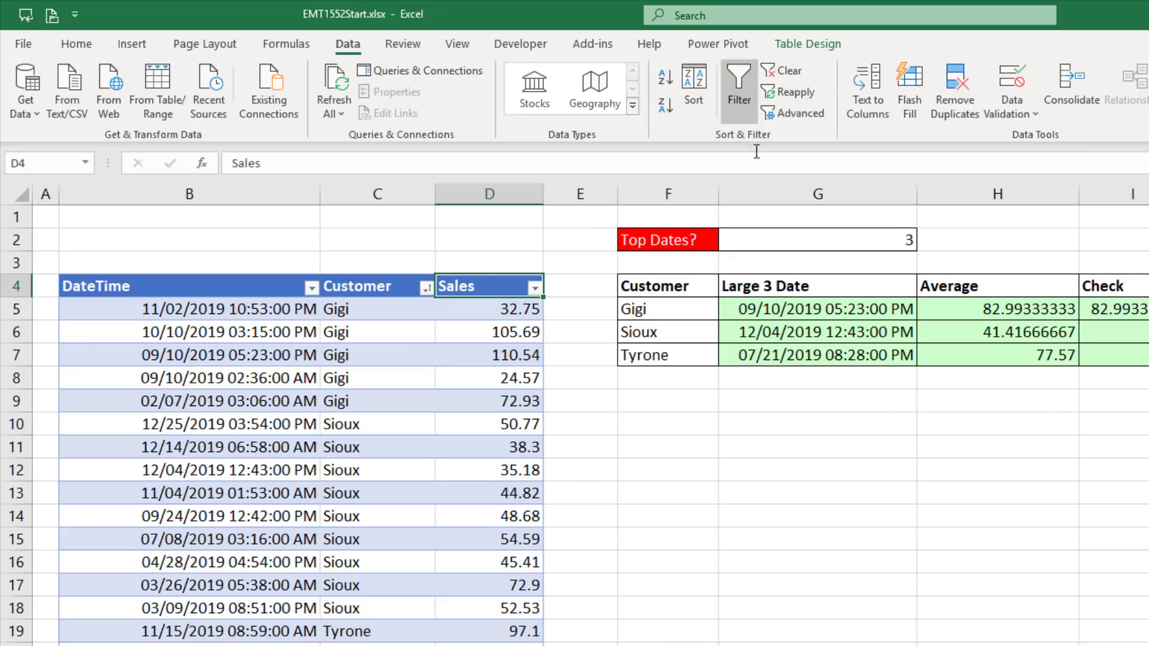
left_click(800, 45)
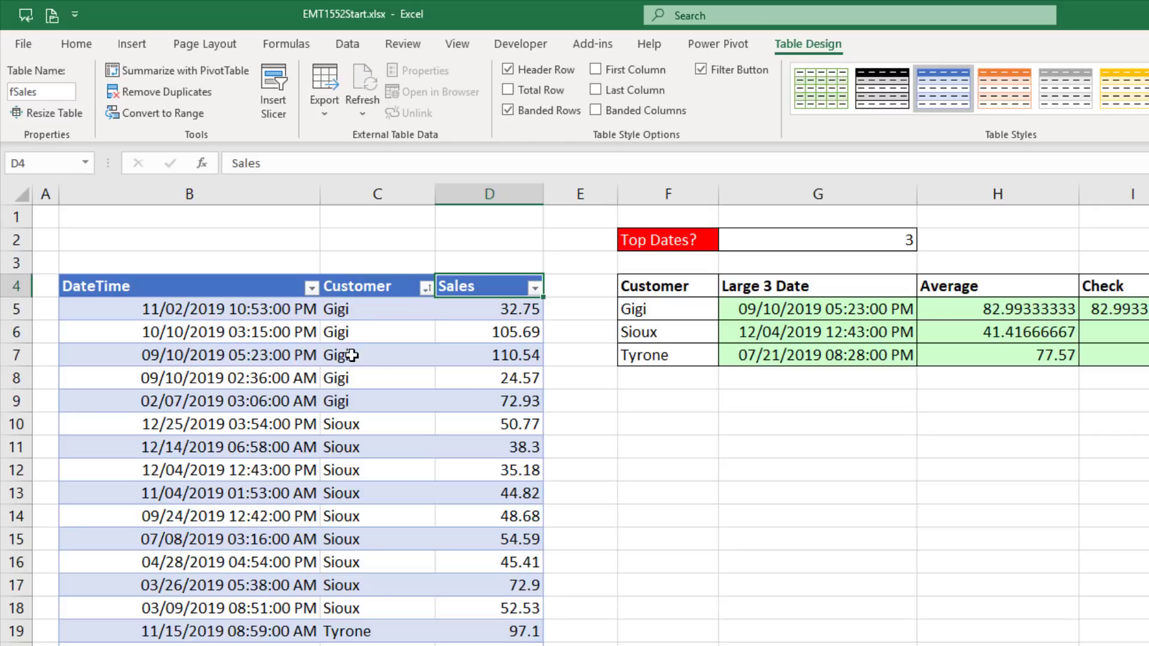
left_click(347, 44)
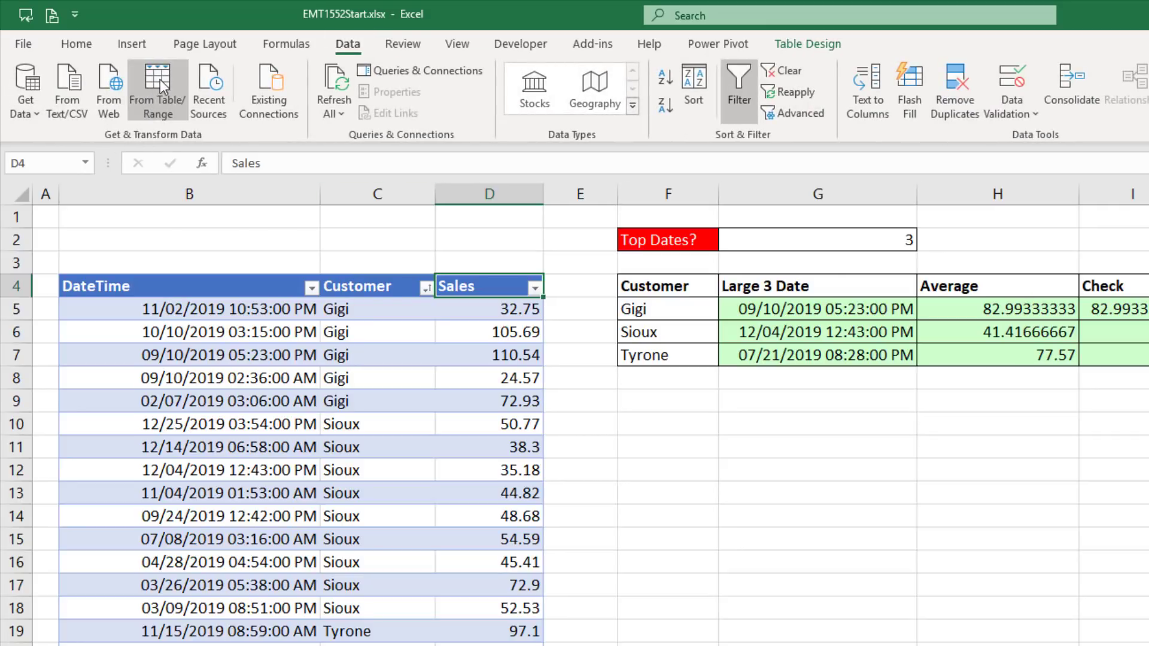
left_click(158, 84)
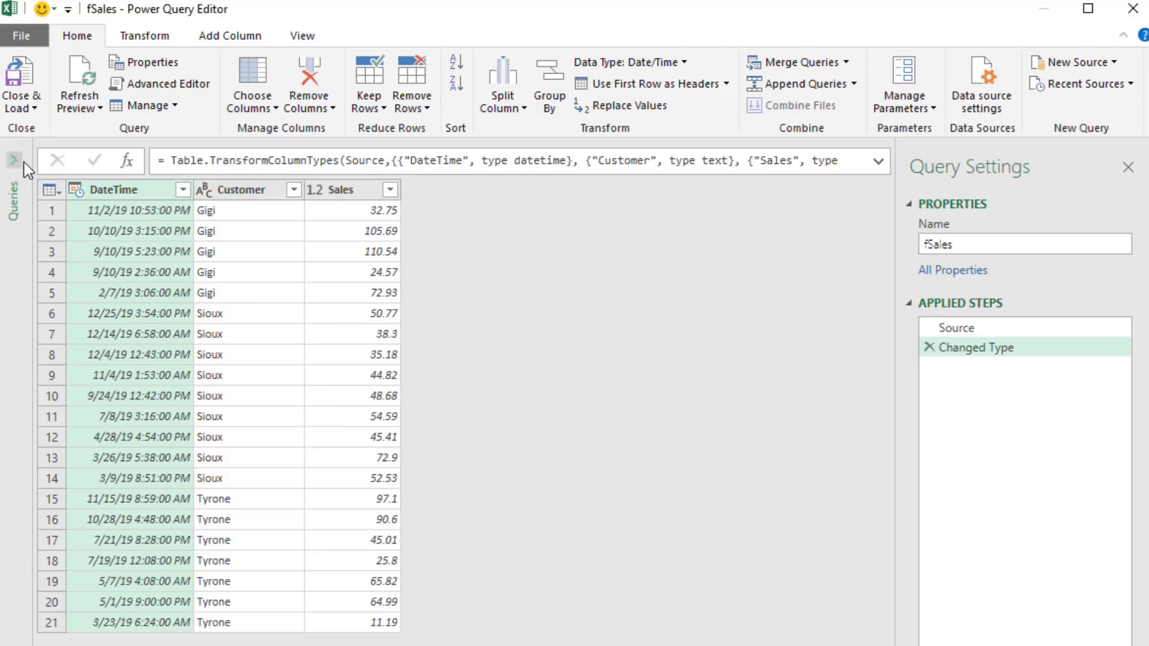
- Expand the list of queries and rename the fSales query as AverageLast3CustomerSales
left_click(21, 162)
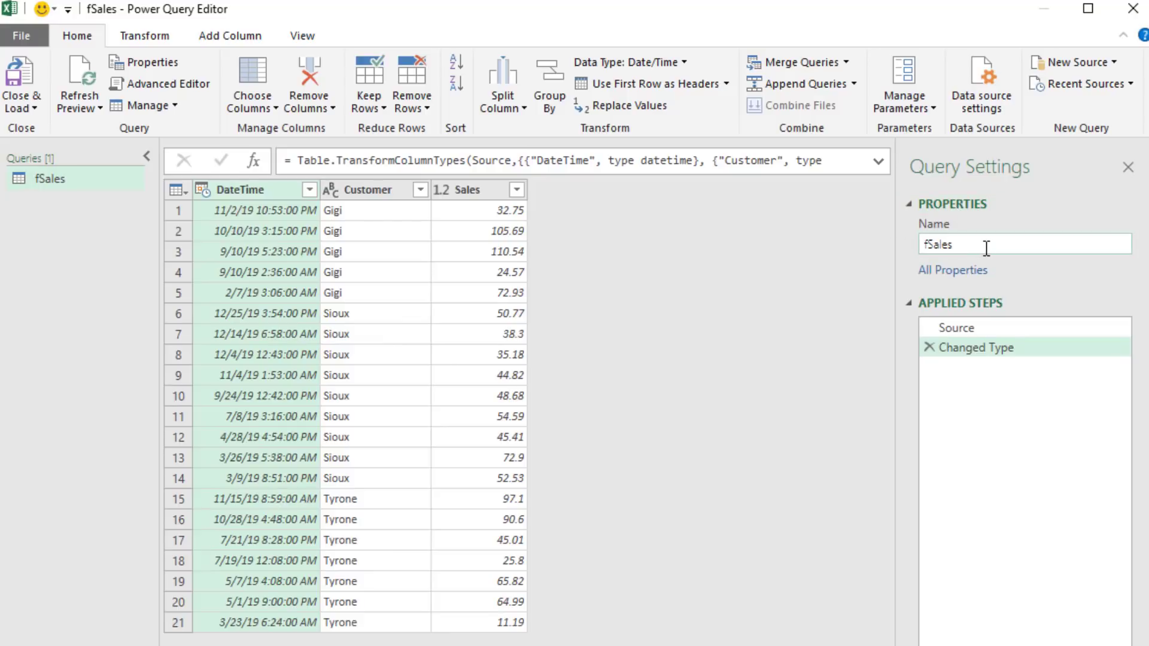
left_click_drag(984, 245, 908, 246)
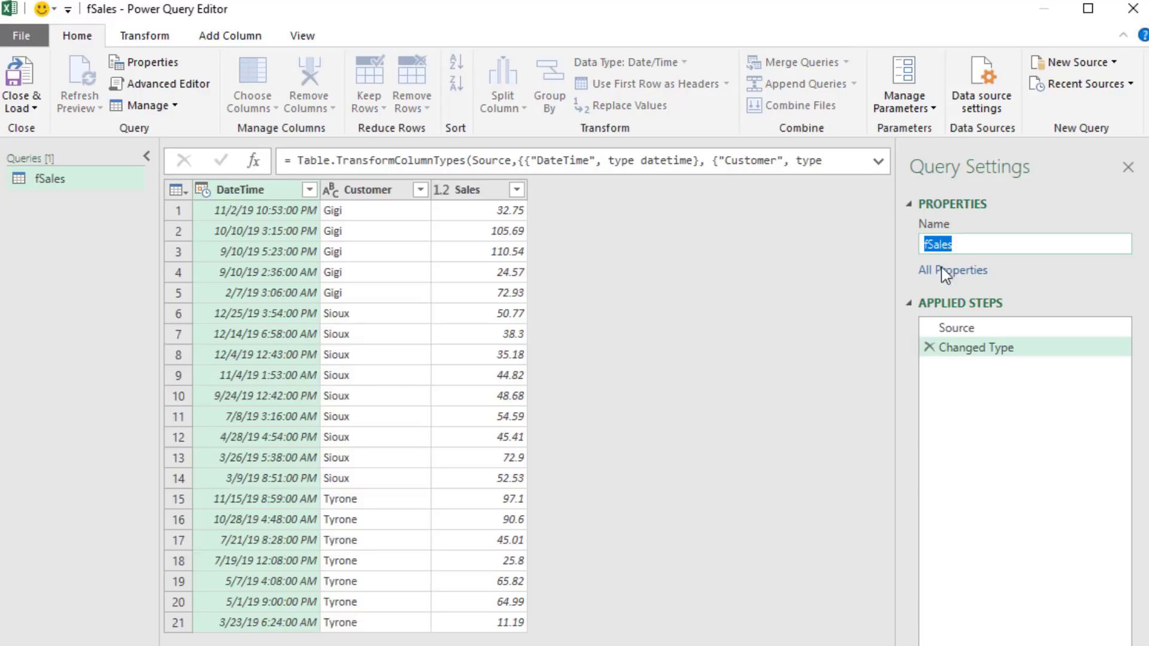
type("AverageLast3CustomerSales")
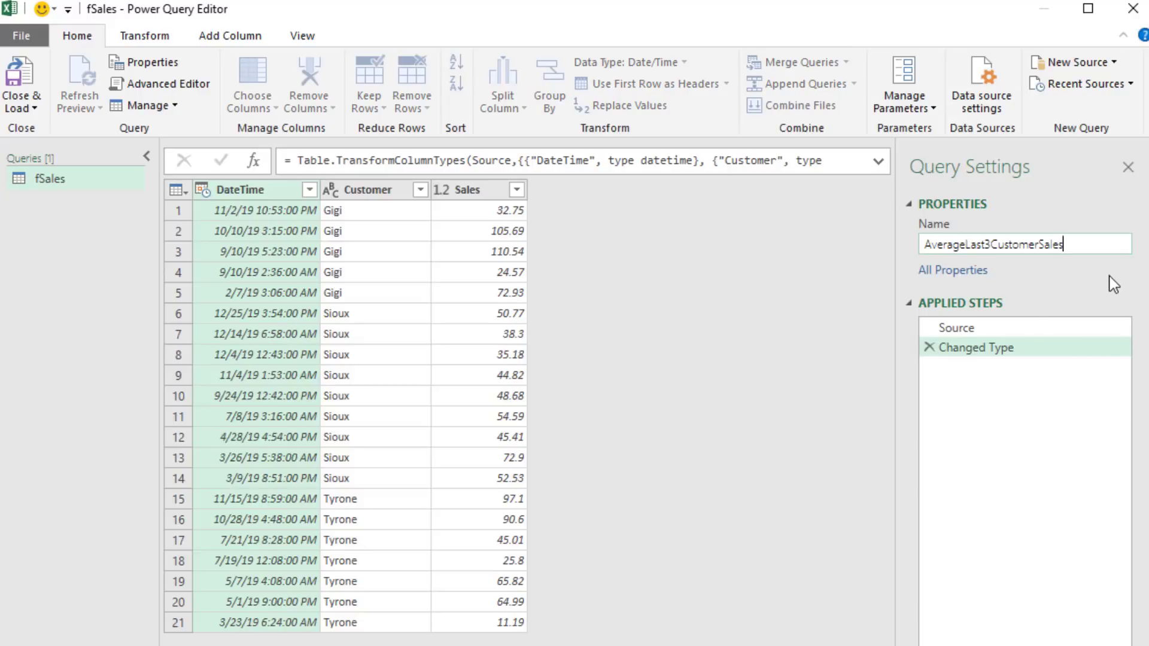
key("Return")
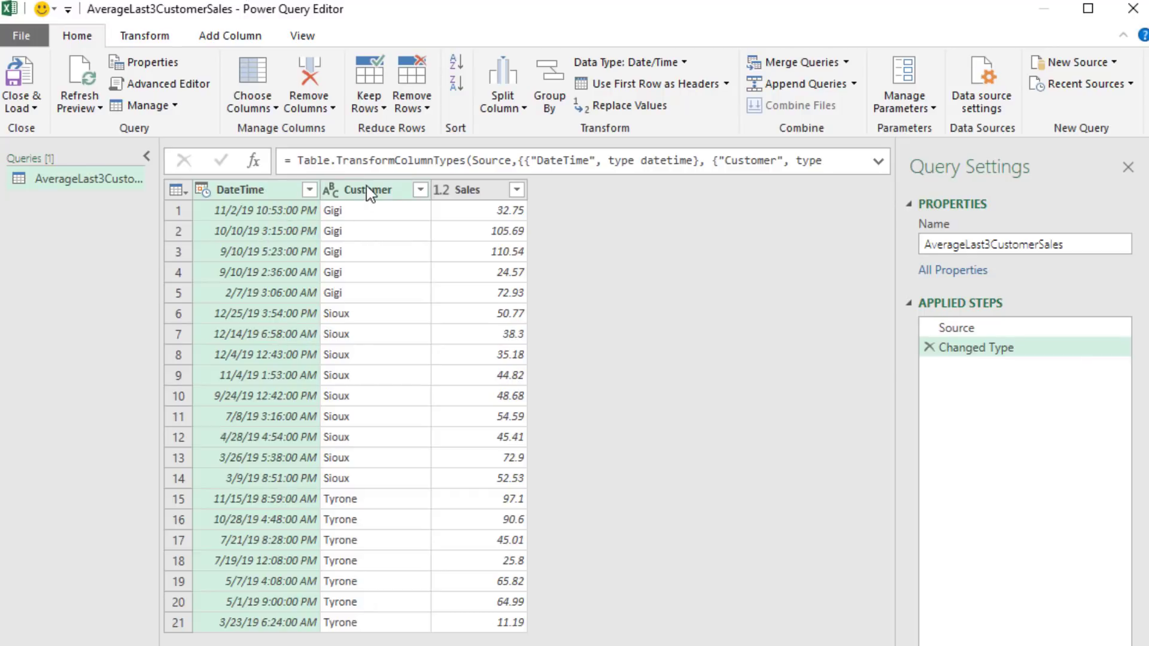
- Sort the query rows by Customer ascending and by DateTime descending, and view the full sort formula
left_click(422, 189)
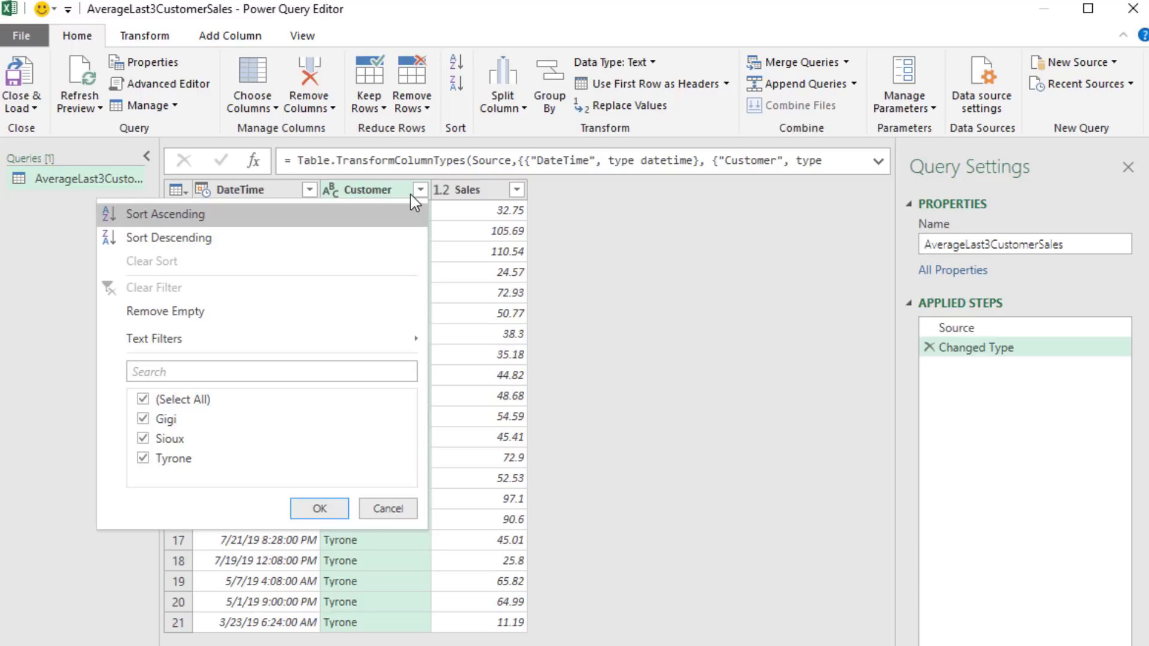
left_click(170, 215)
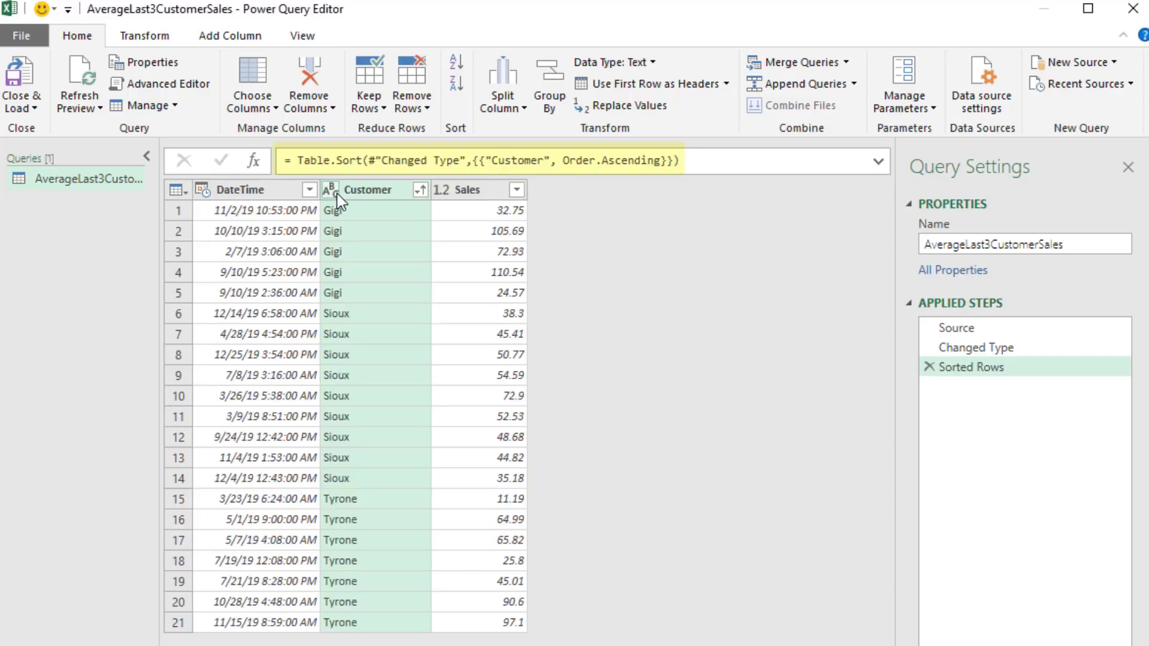
left_click(310, 190)
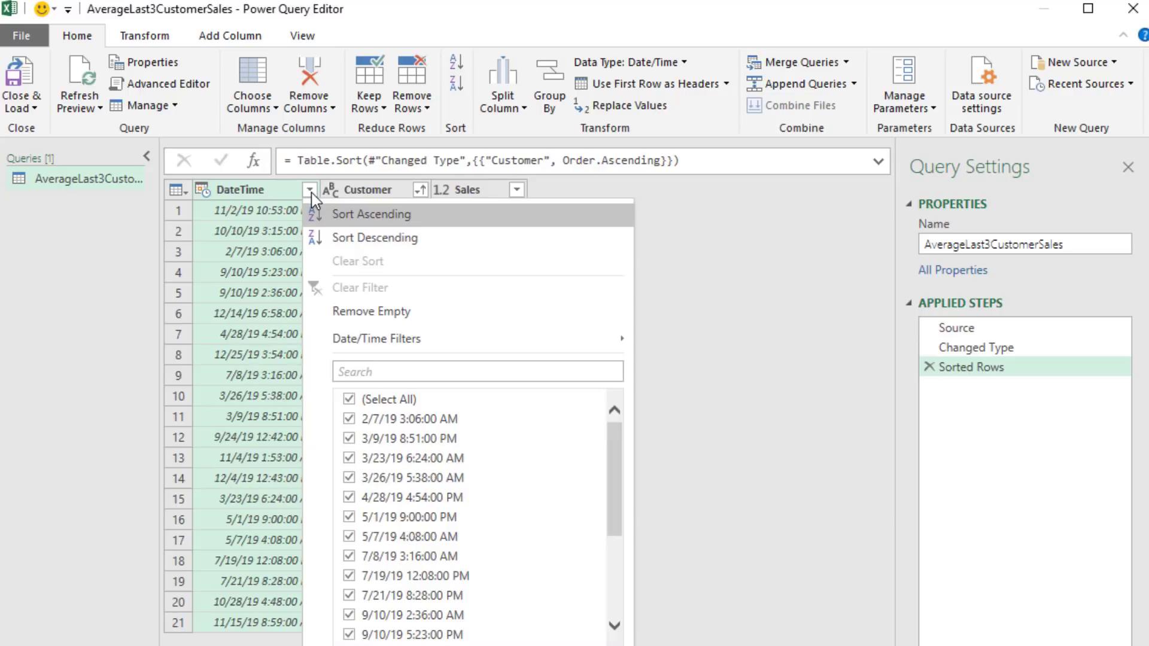
left_click(347, 237)
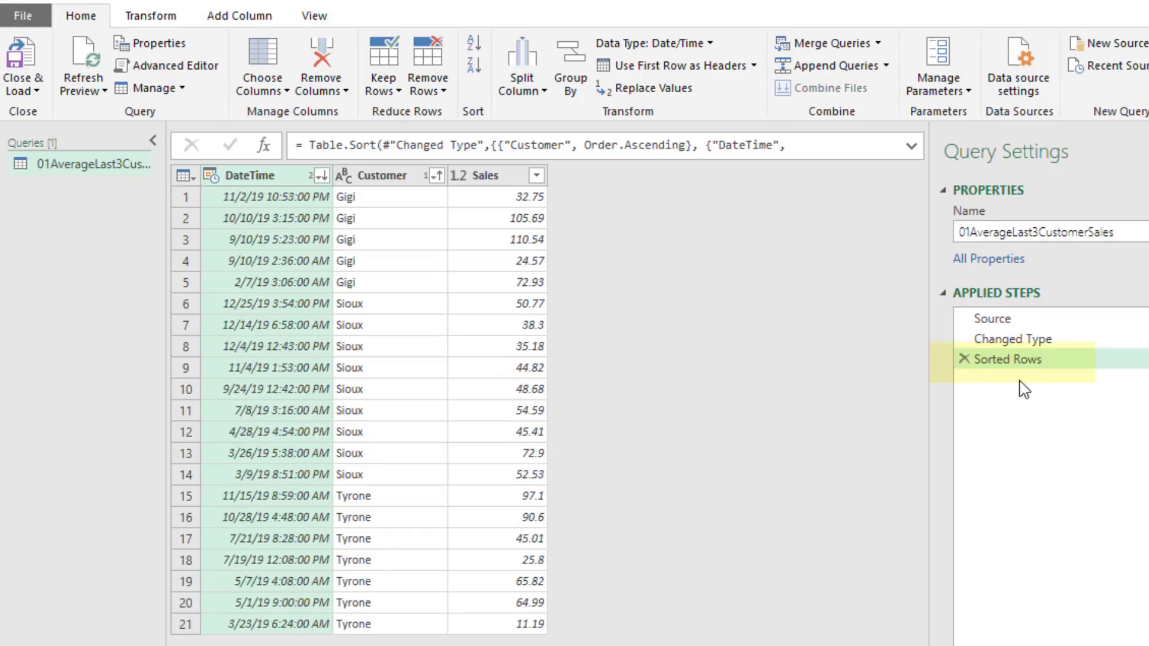
left_click(912, 147)
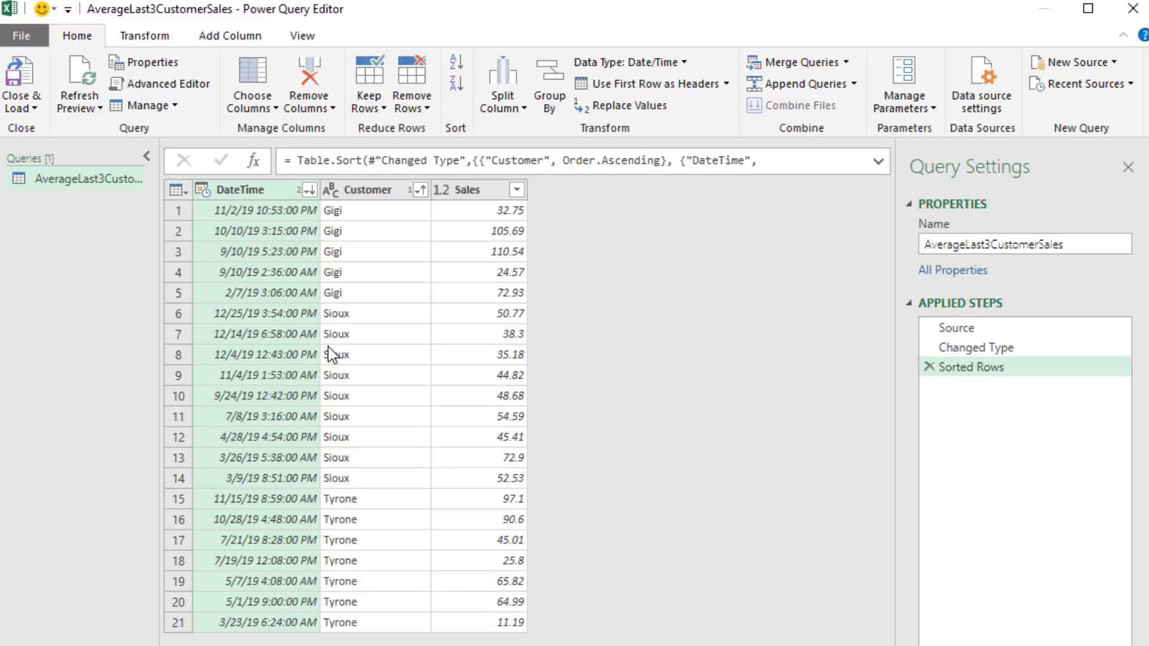
- Group the sorted rows by Customer into a new column named AveLast3CustomerSales using the All Rows operation
left_click(370, 192)
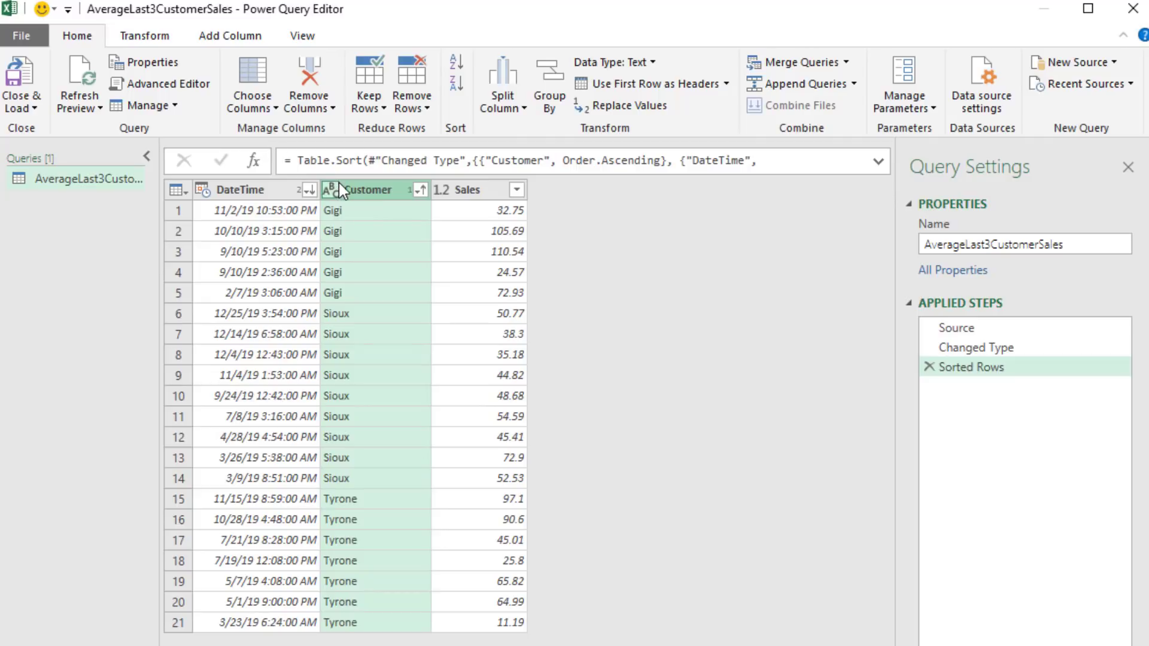
left_click(165, 35)
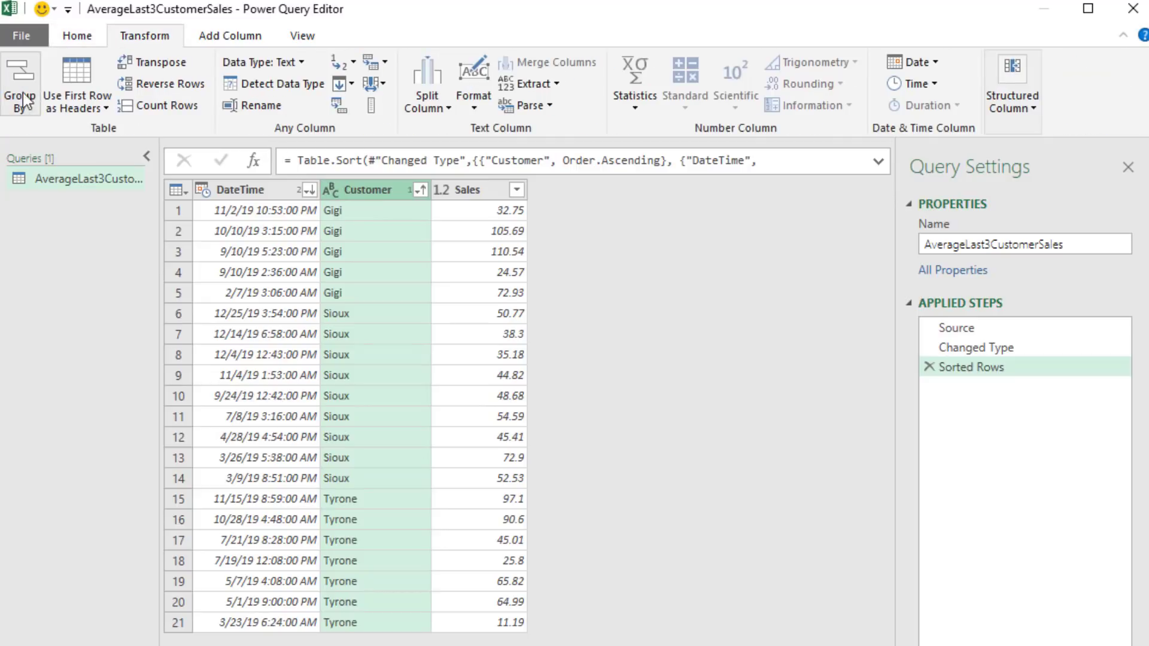
right_click(354, 192)
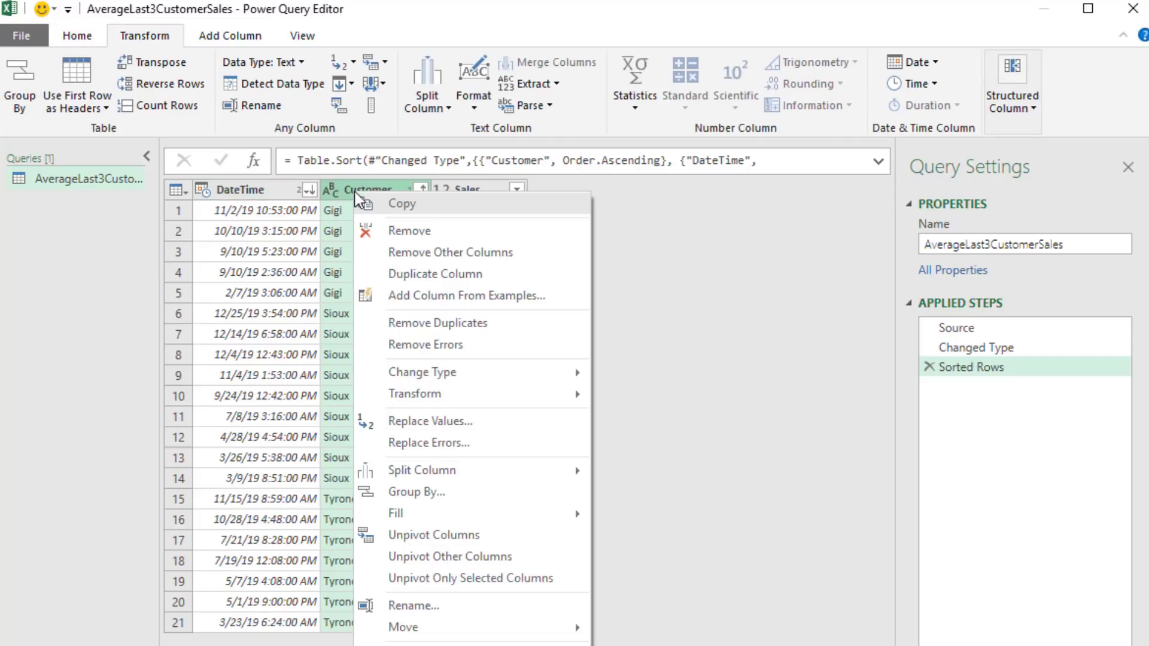
left_click(417, 492)
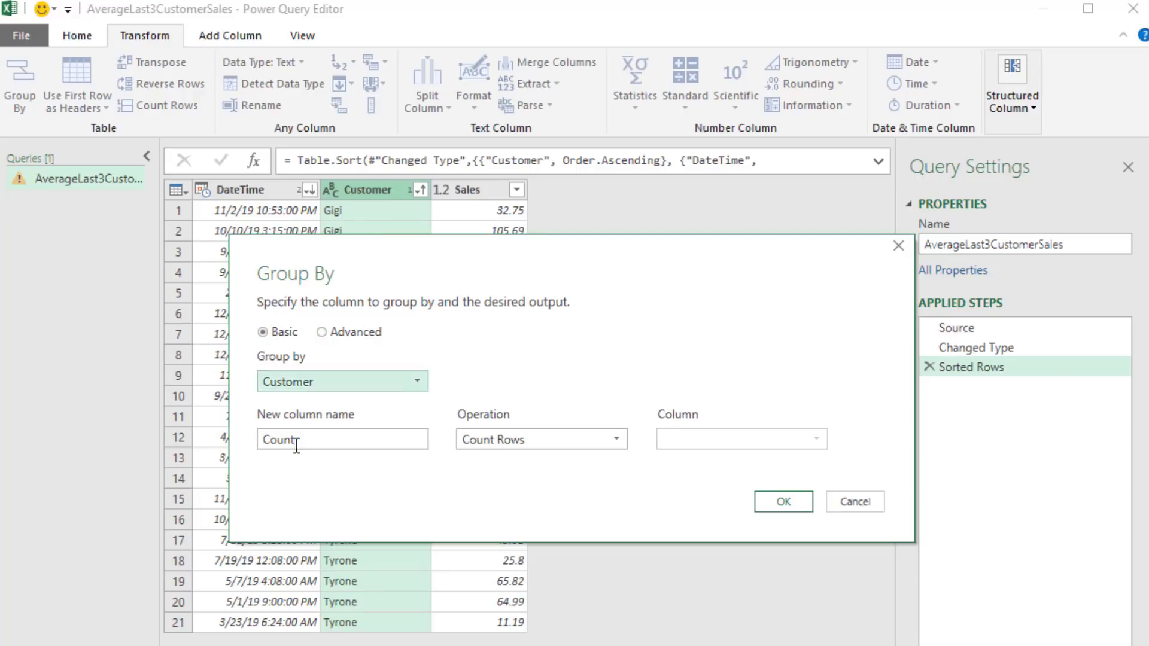
left_click_drag(298, 444, 204, 430)
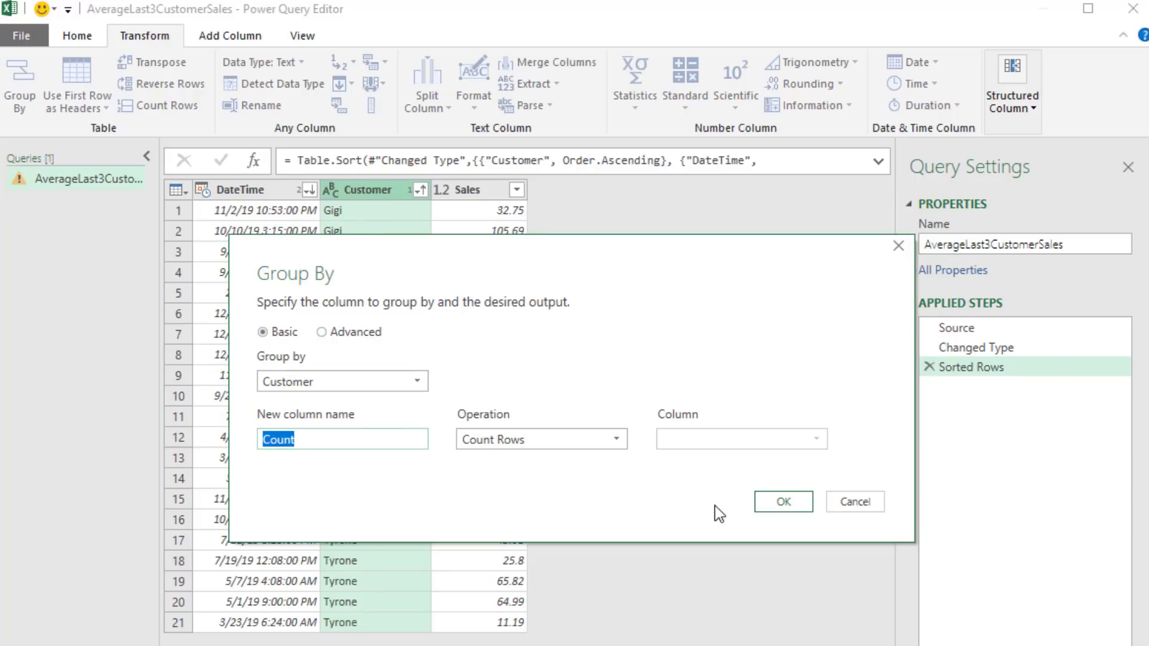
type("AveLast3CustomerSales")
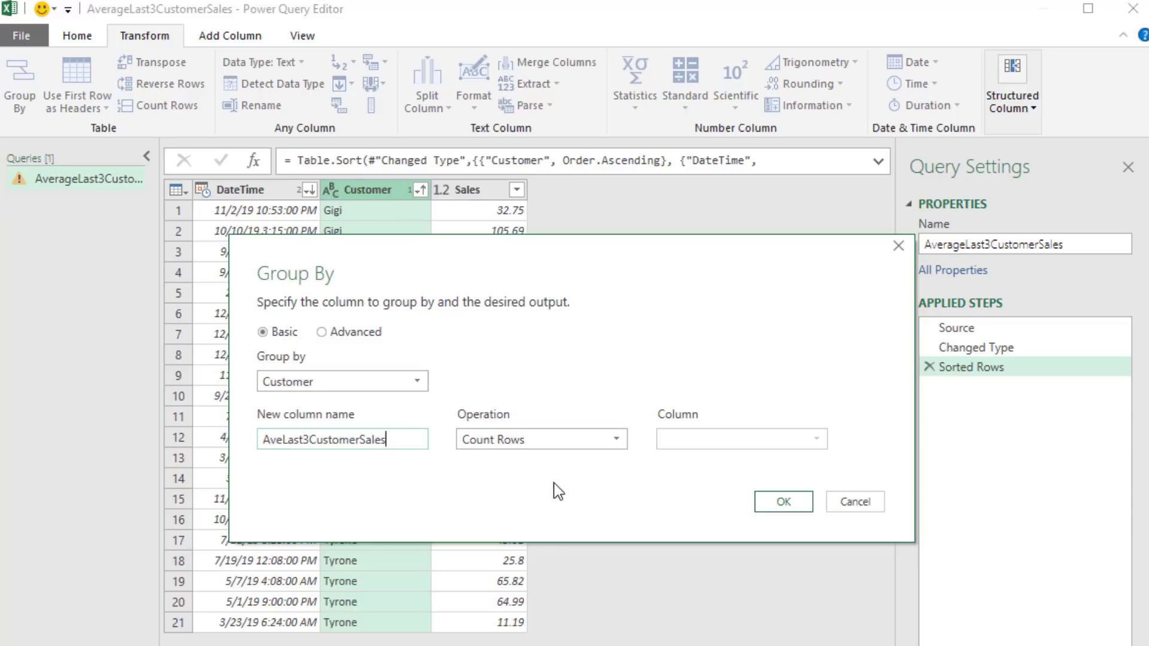
left_click(573, 448)
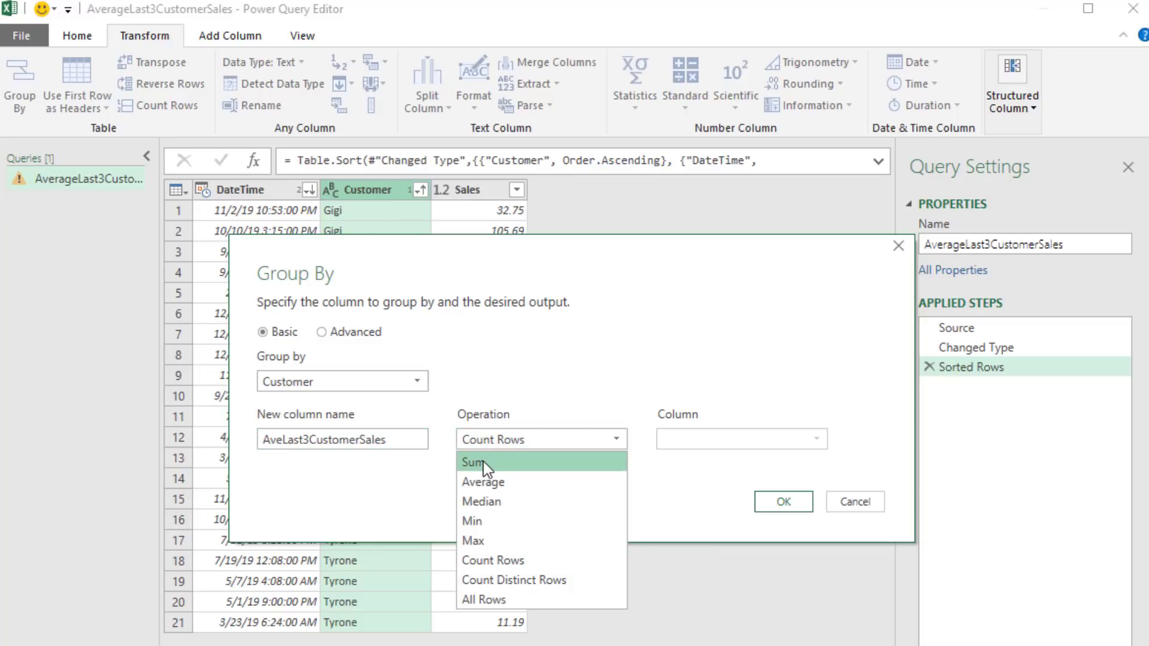
left_click(480, 600)
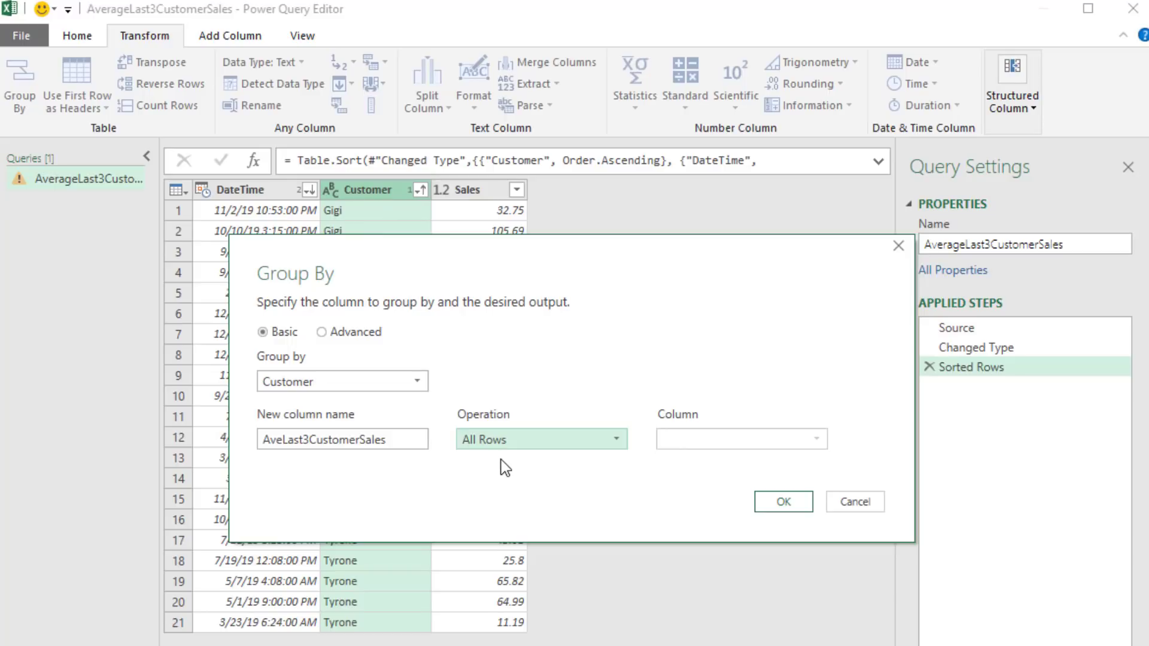
left_click(787, 506)
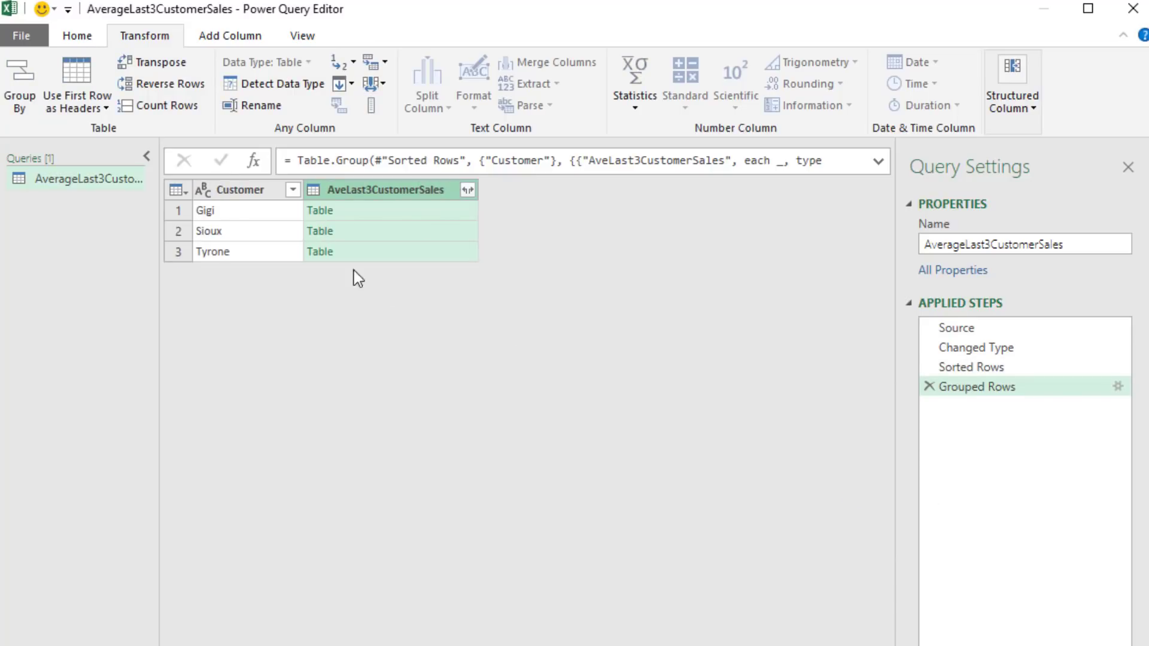
- Preview the grouped tables of the first two customers and change the grouping operation to Average of the Sales column
left_click(415, 210)
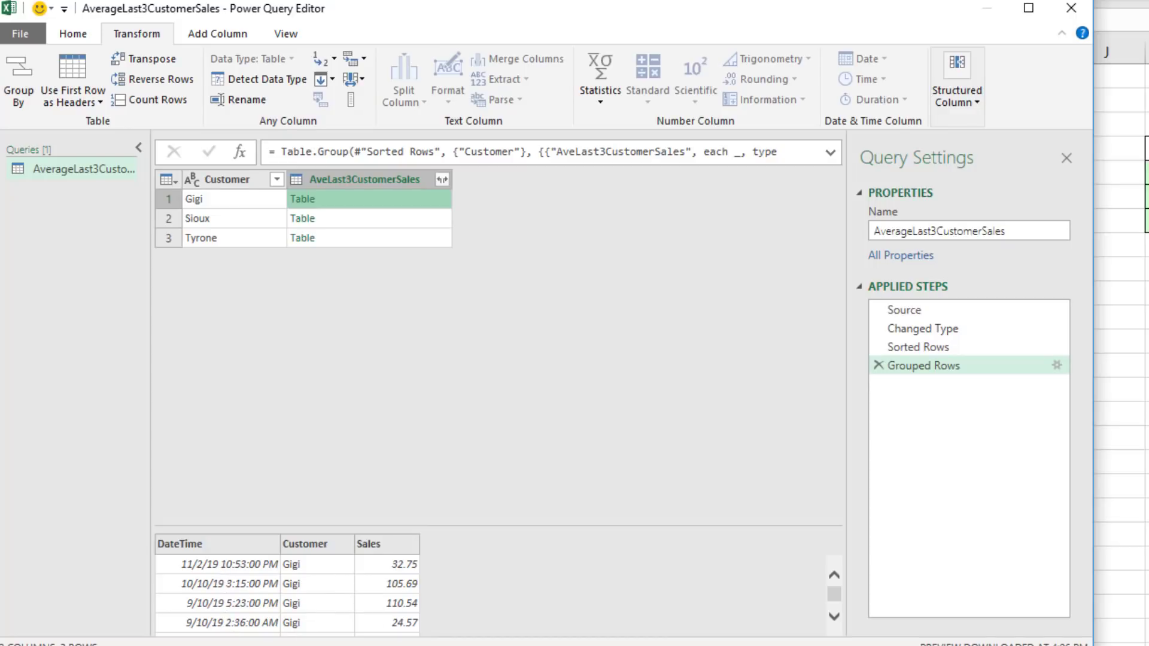
left_click(412, 221)
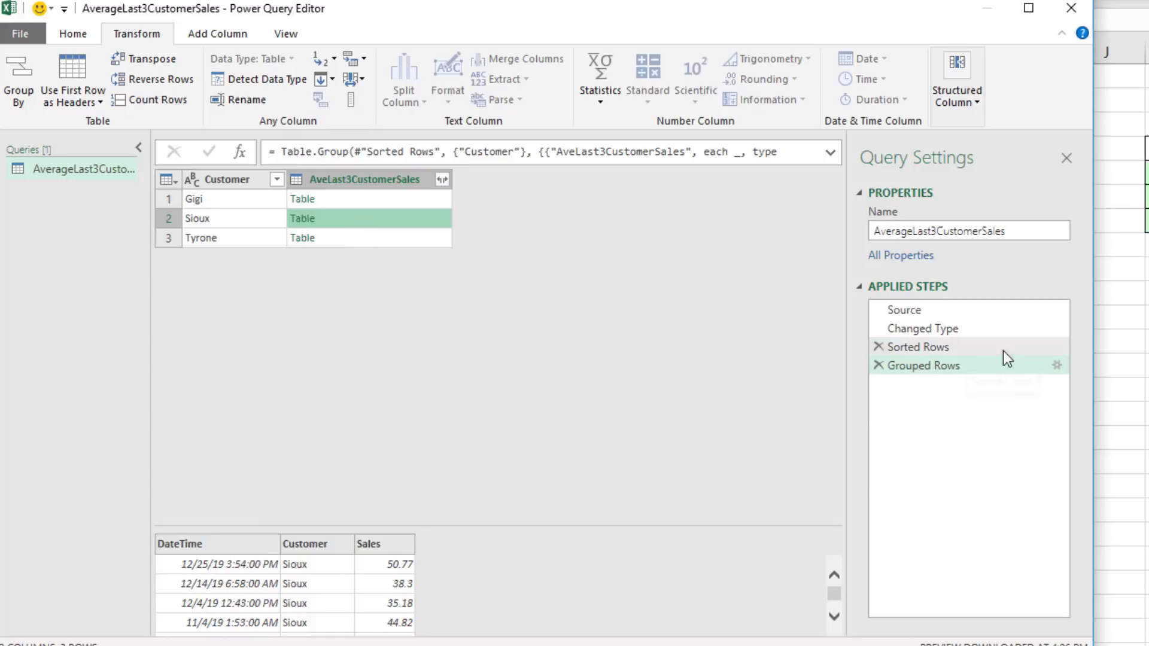
left_click(1057, 366)
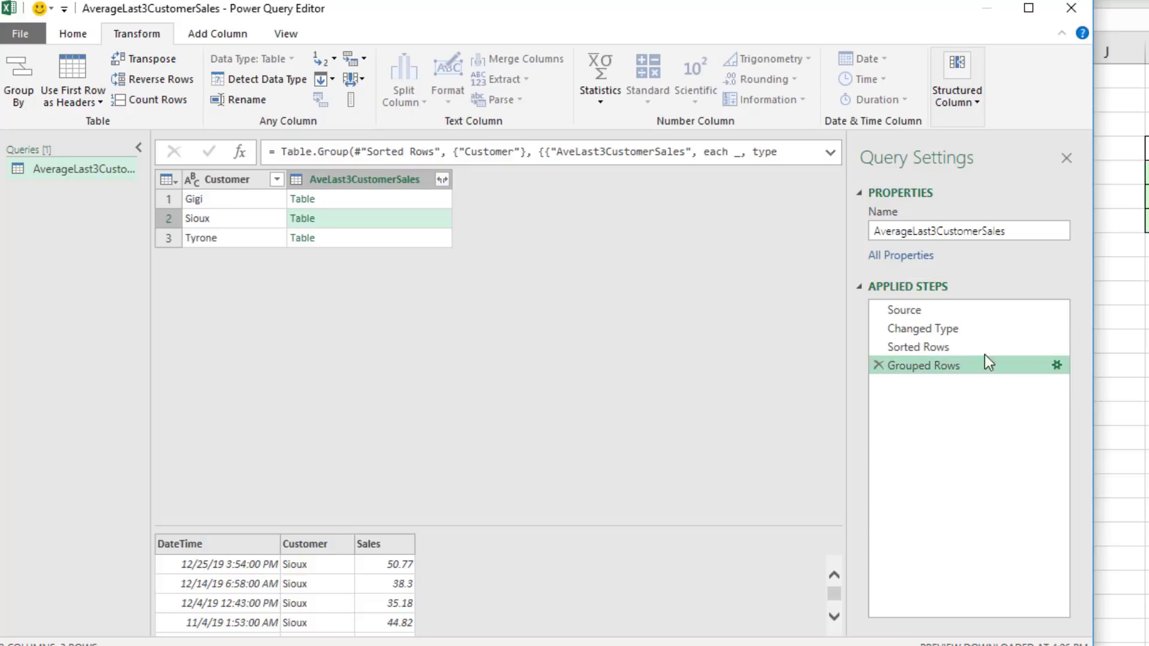
left_click(637, 385)
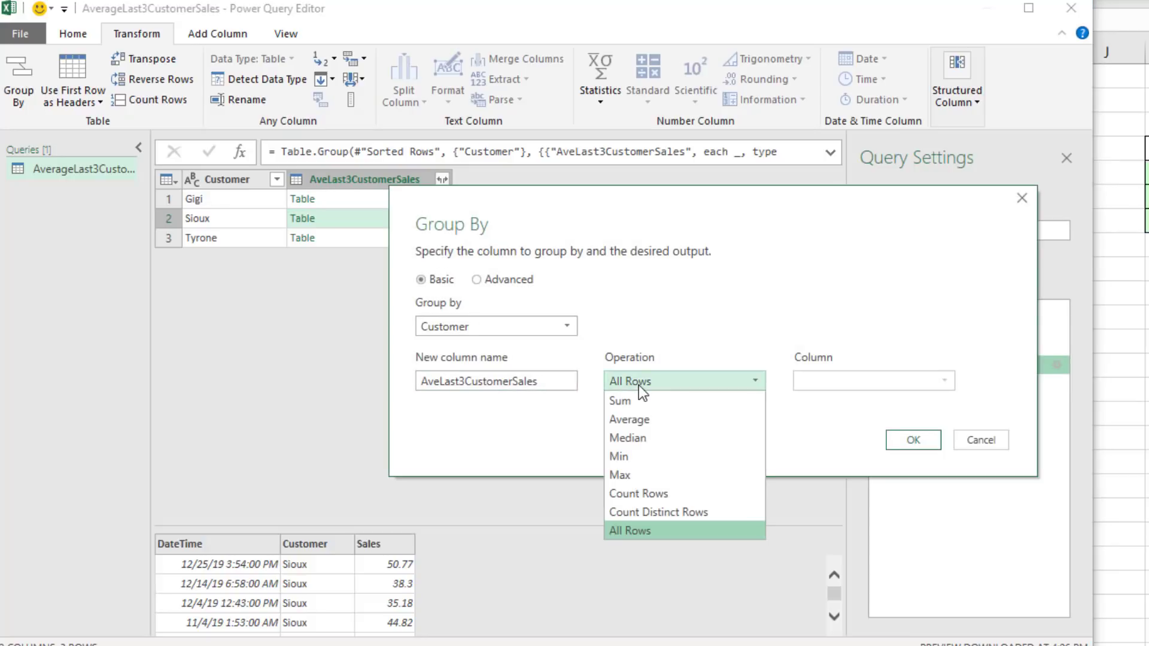
left_click(643, 420)
left_click(829, 387)
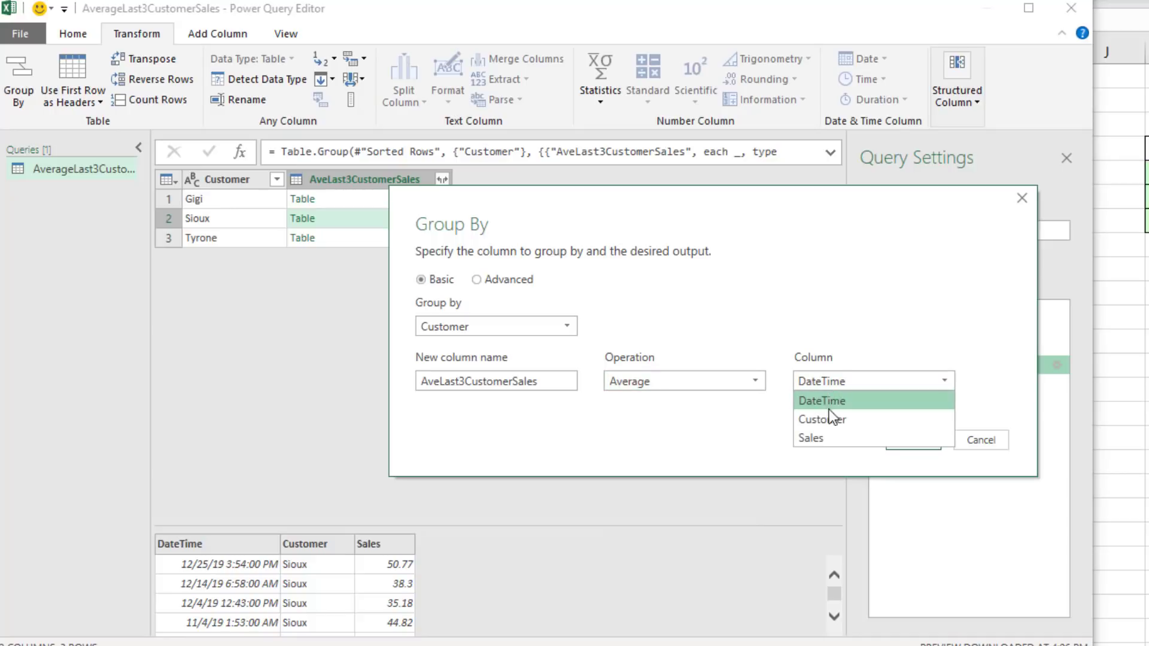
left_click(821, 437)
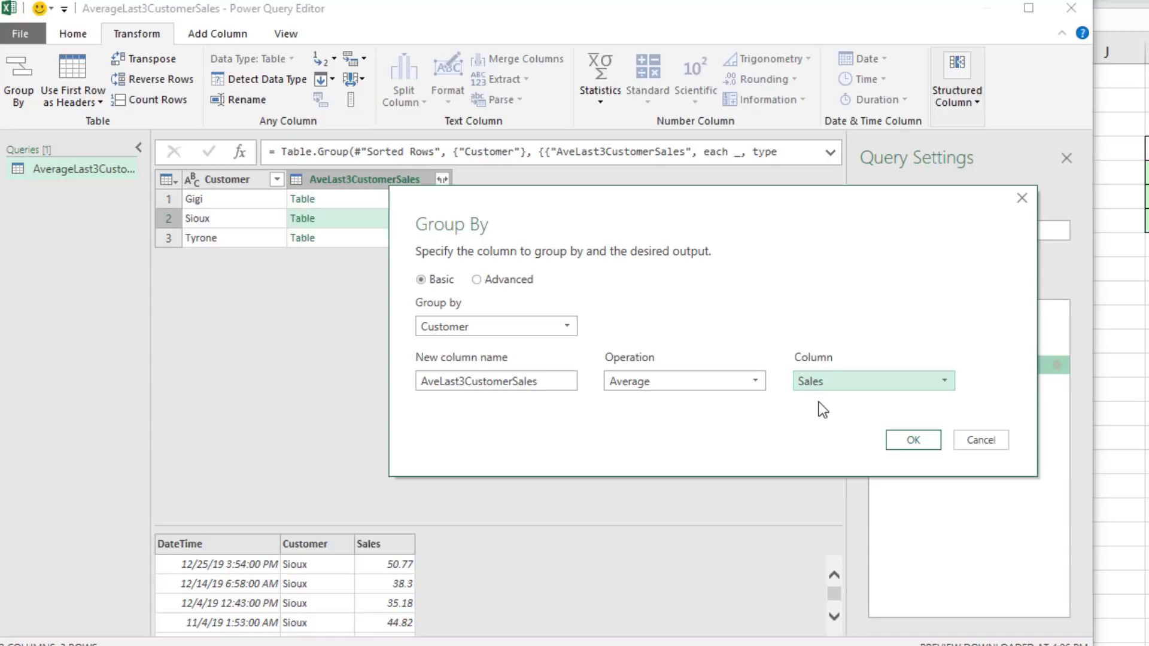
left_click(913, 436)
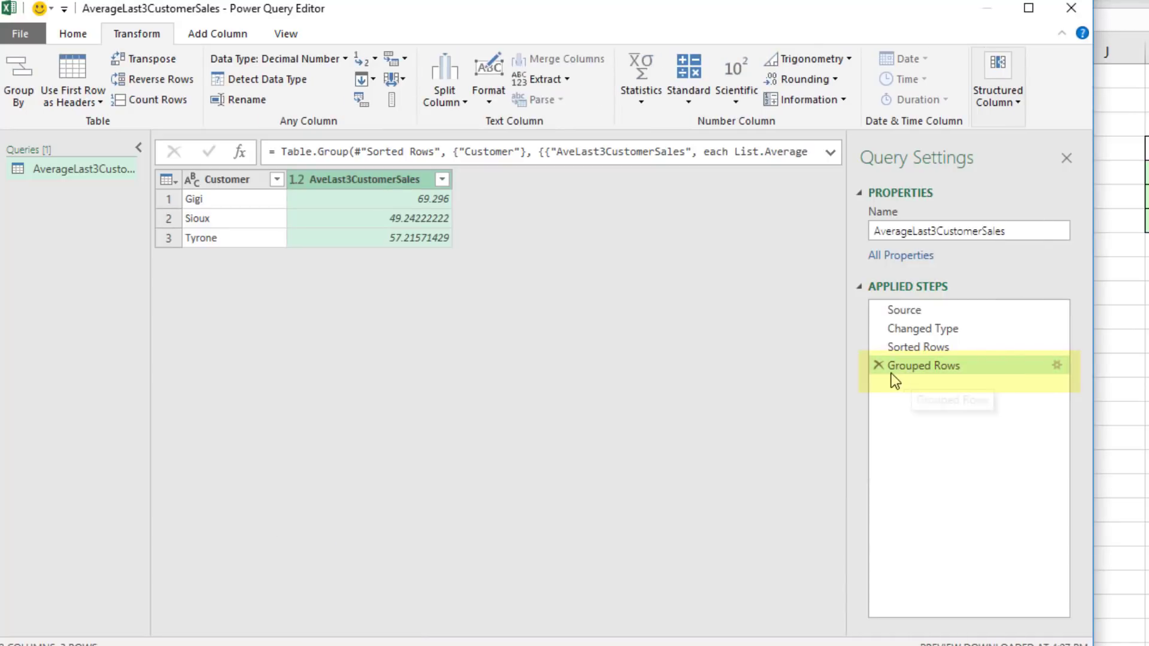
- Edit the Grouped Rows formula so the average is computed as List.Average(List.FirstN([Sales],3))
left_click(830, 153)
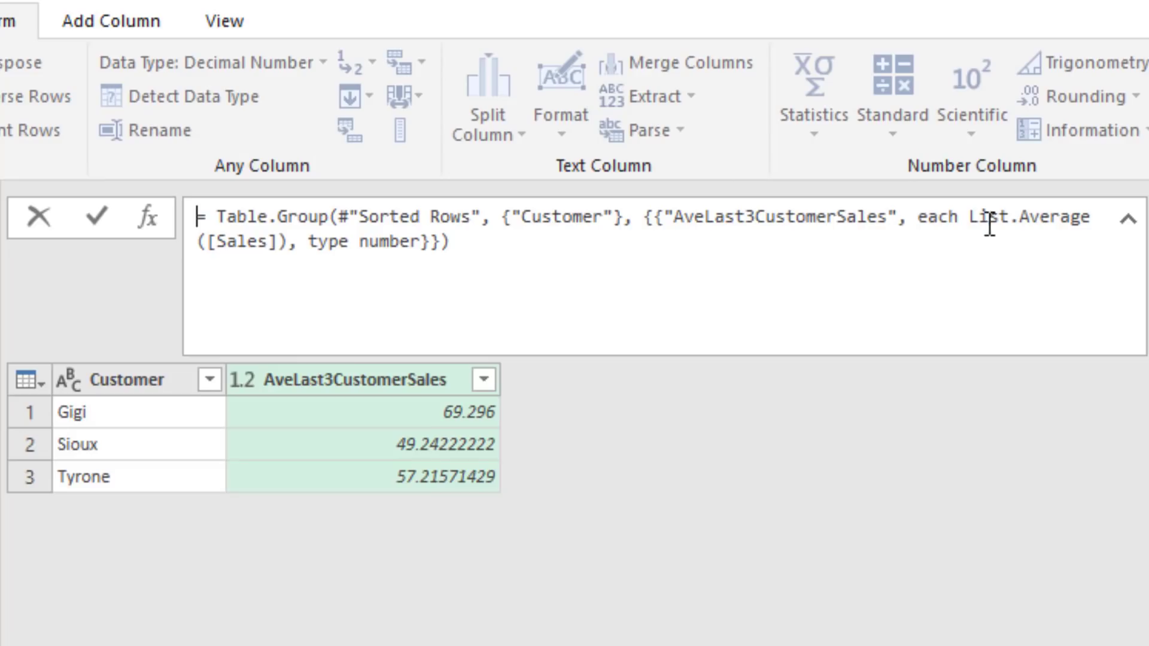
left_click(209, 247)
type("List.F")
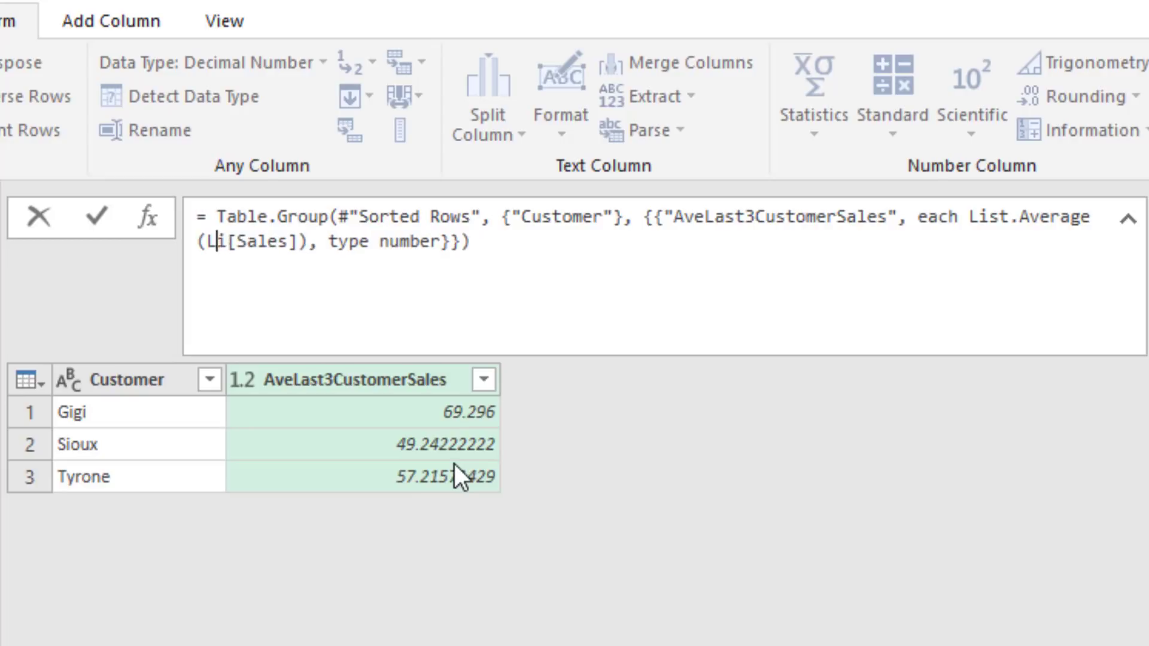
type("irst")
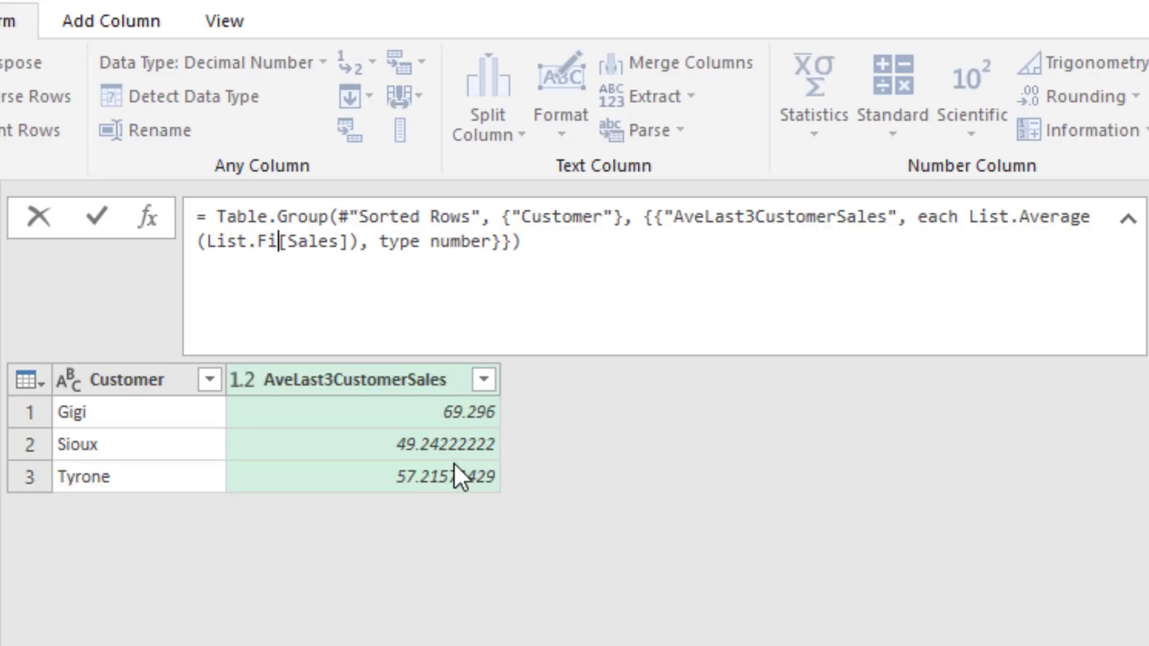
type("N")
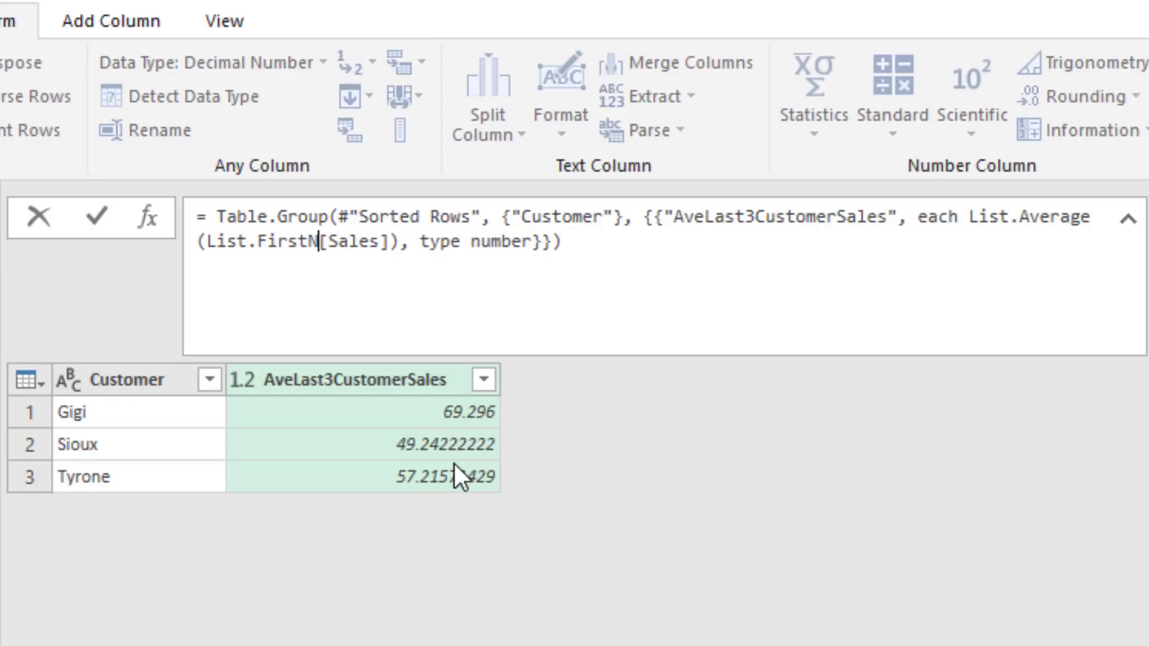
type("(")
left_click(399, 246)
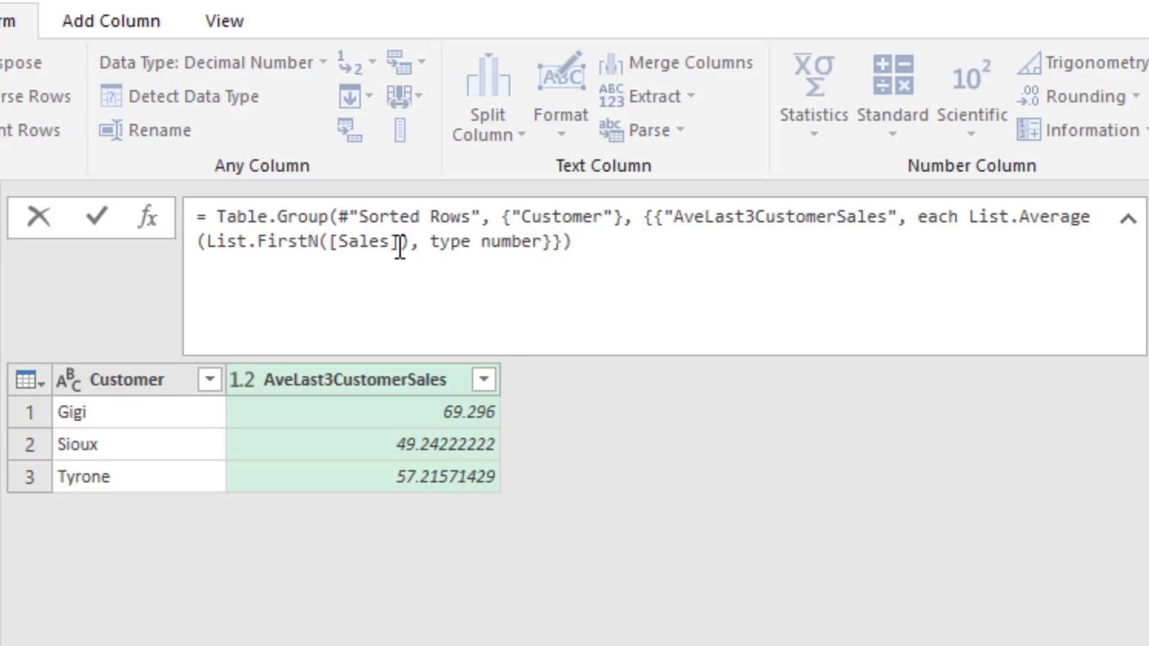
type(",")
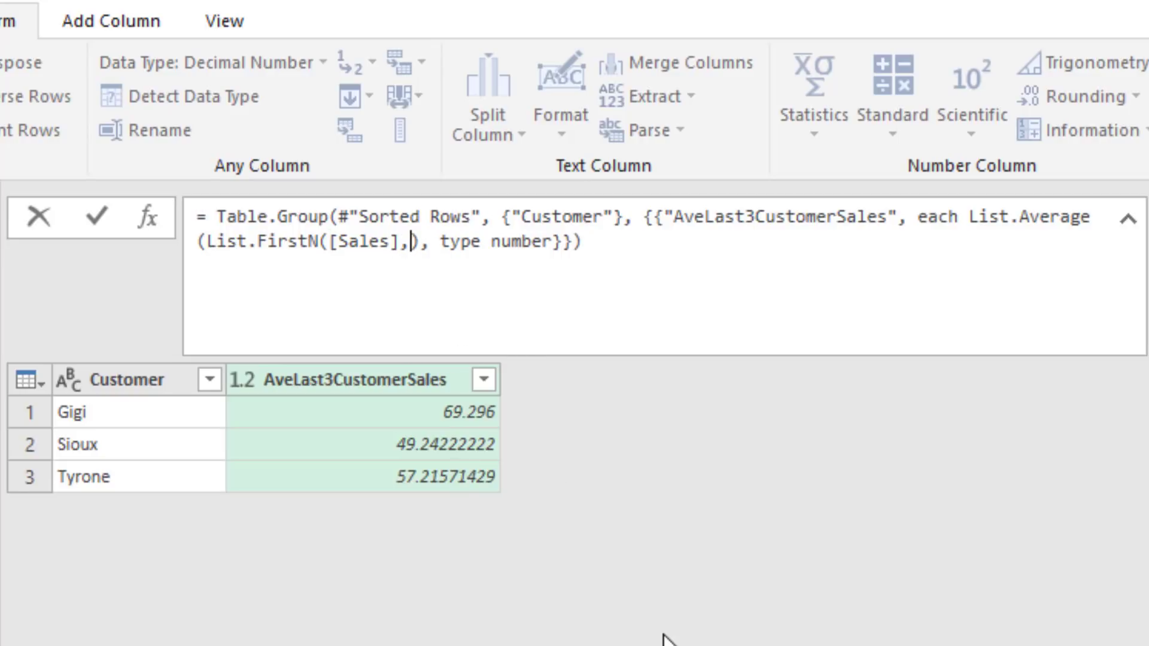
type("3")
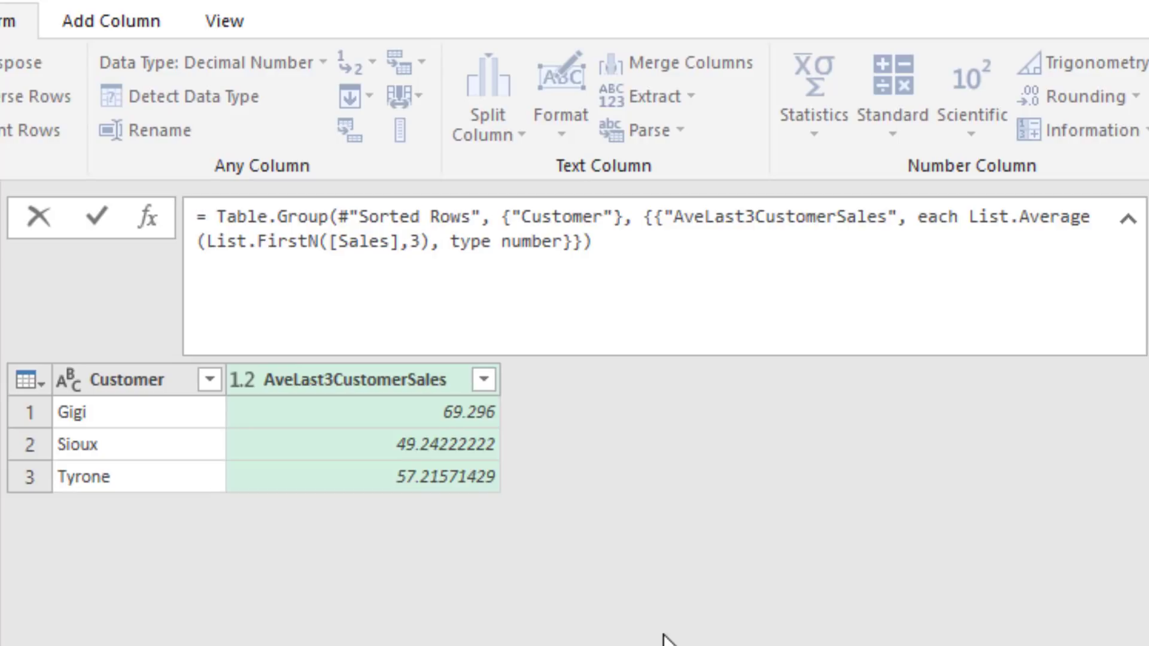
type(")")
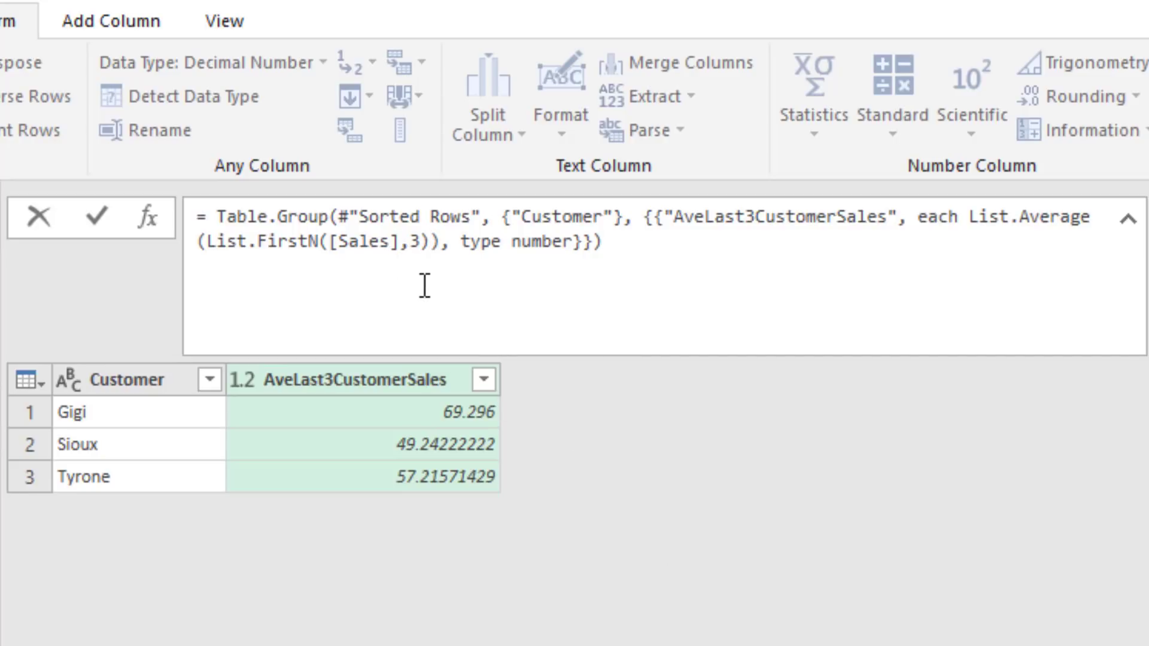
key("Return")
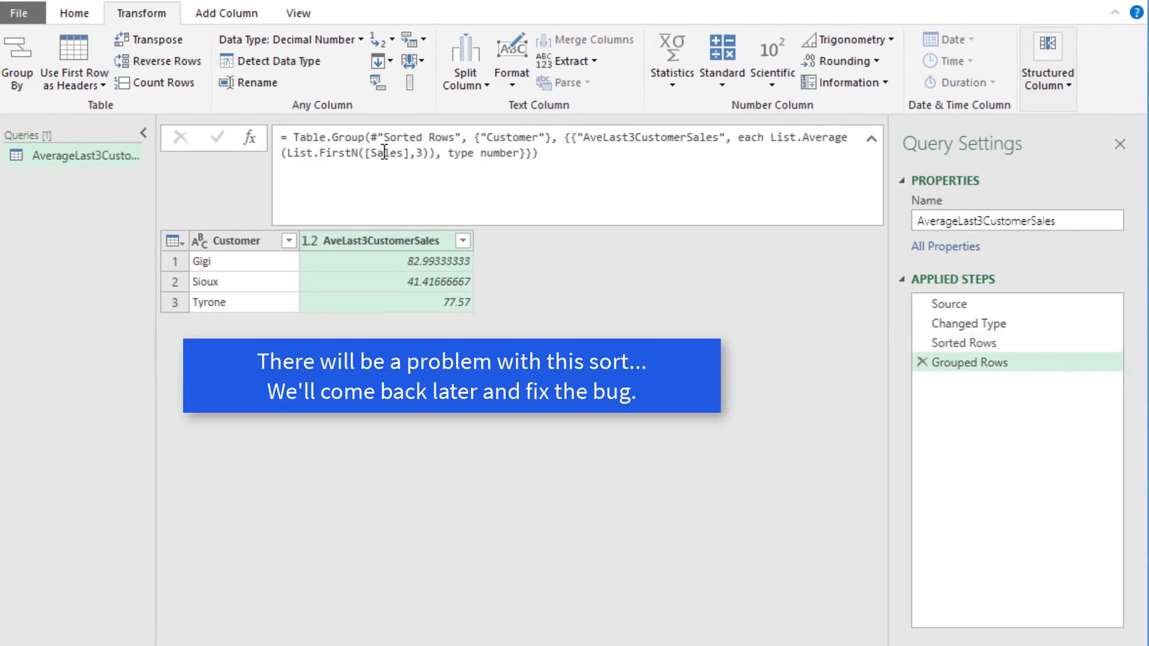
- Close the query editor and load the query result as a table on the existing worksheet 1552 at cell M4
left_click(74, 13)
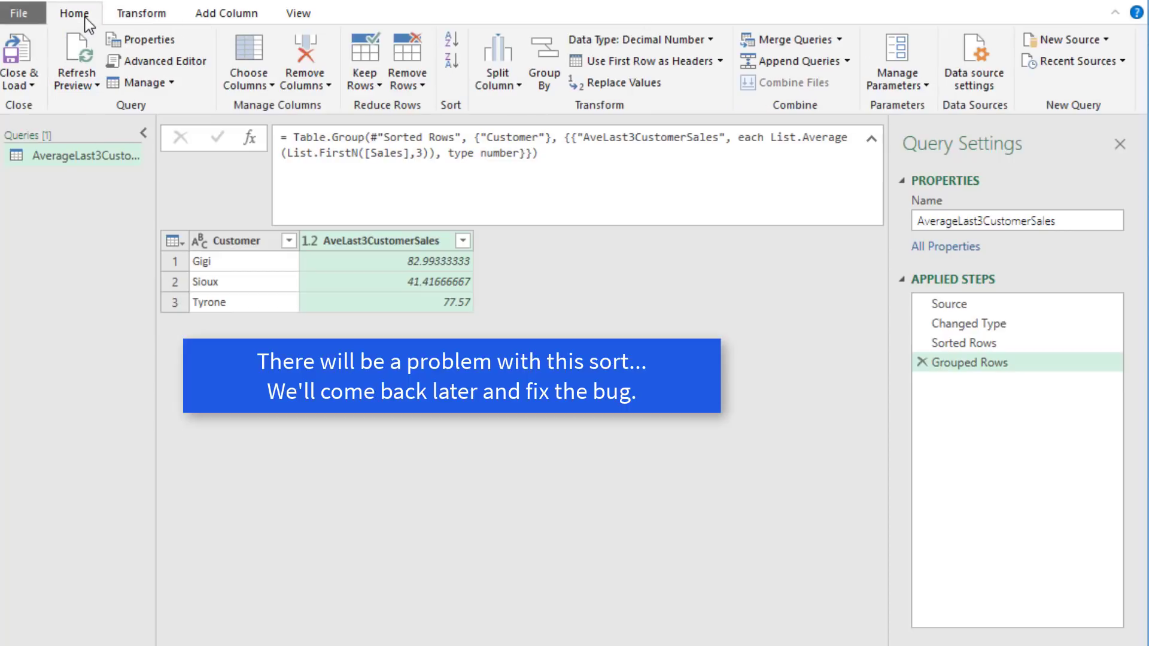
left_click(24, 81)
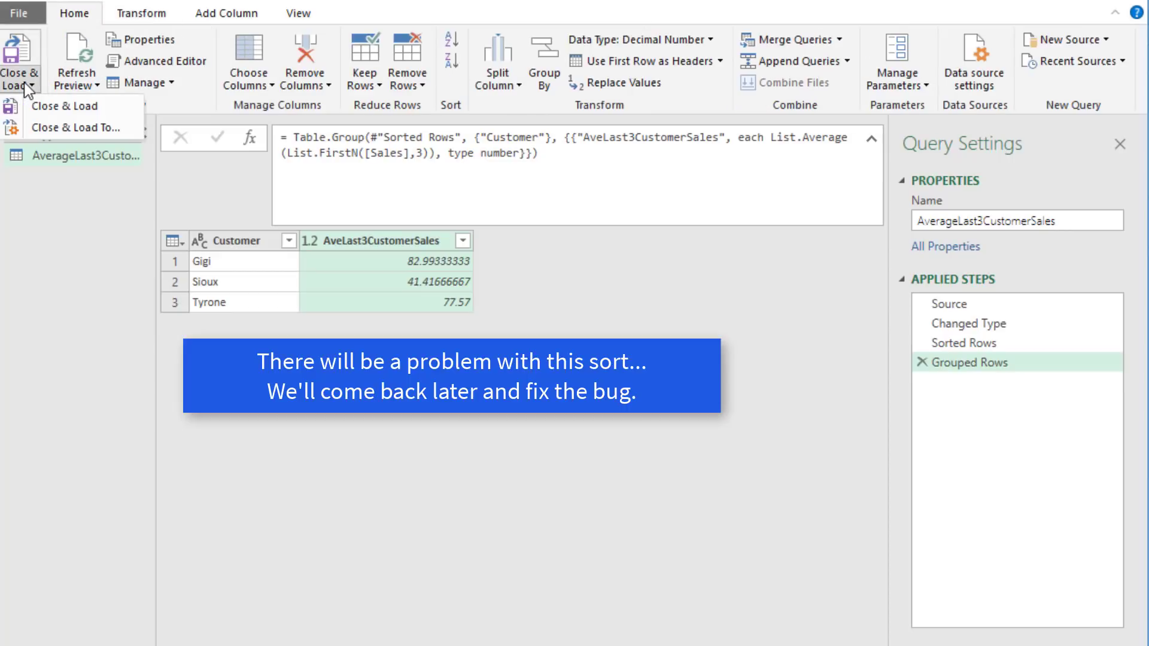
left_click(53, 123)
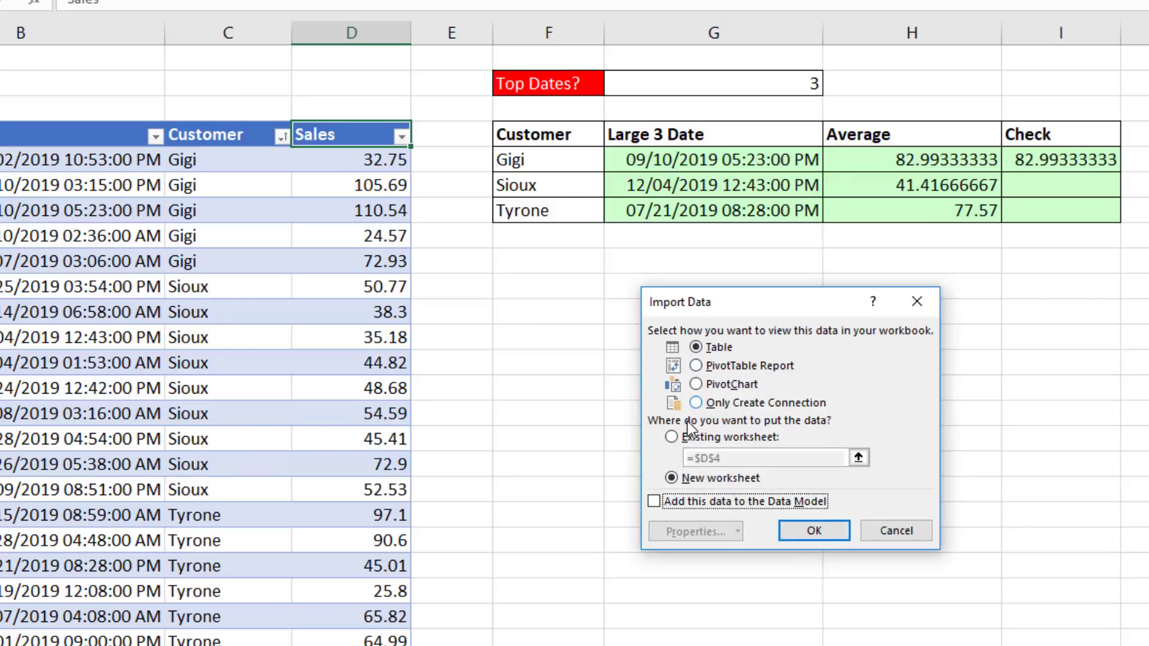
left_click(672, 437)
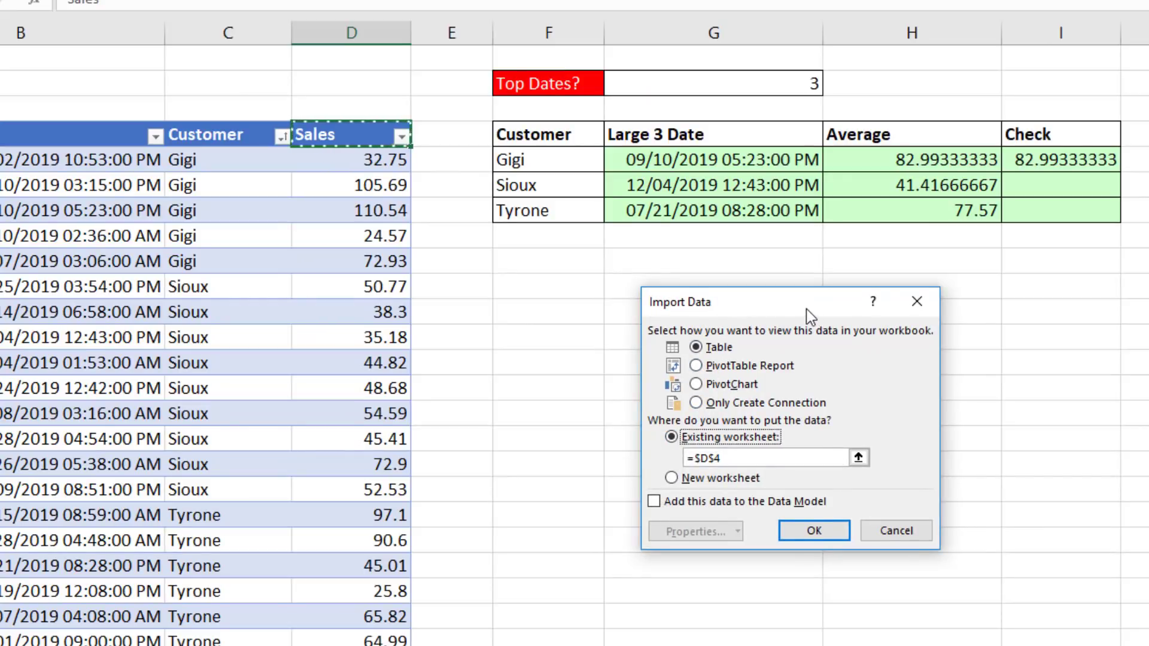
left_click_drag(819, 309, 1049, 328)
scroll(1071, 205, "right", 3)
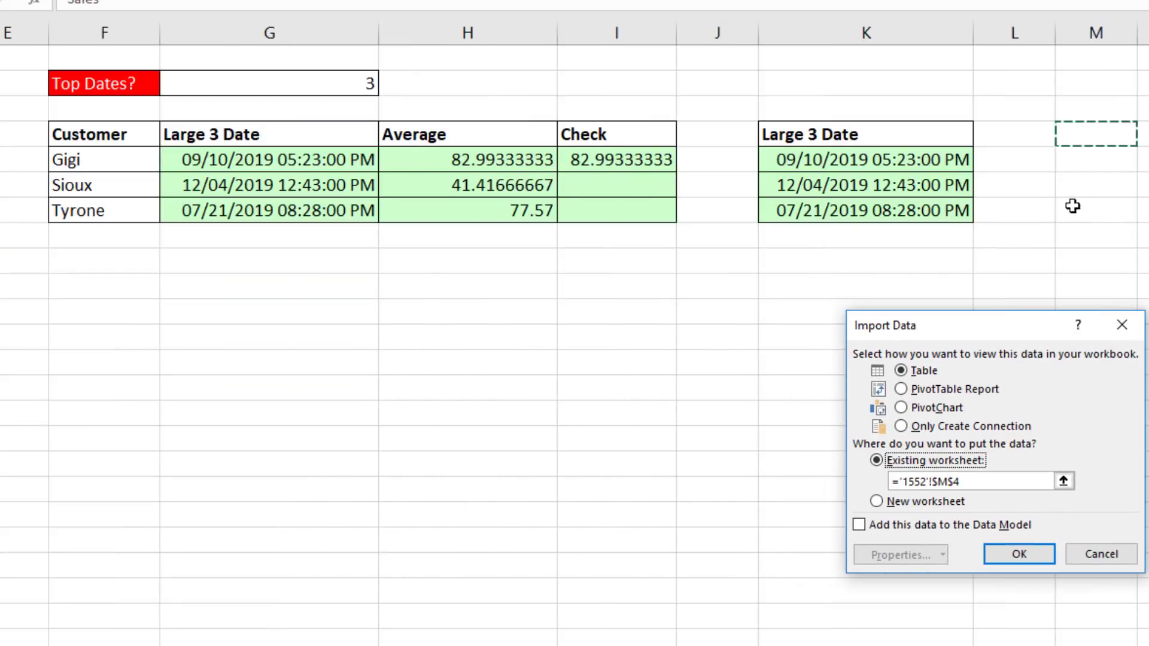
left_click(1019, 554)
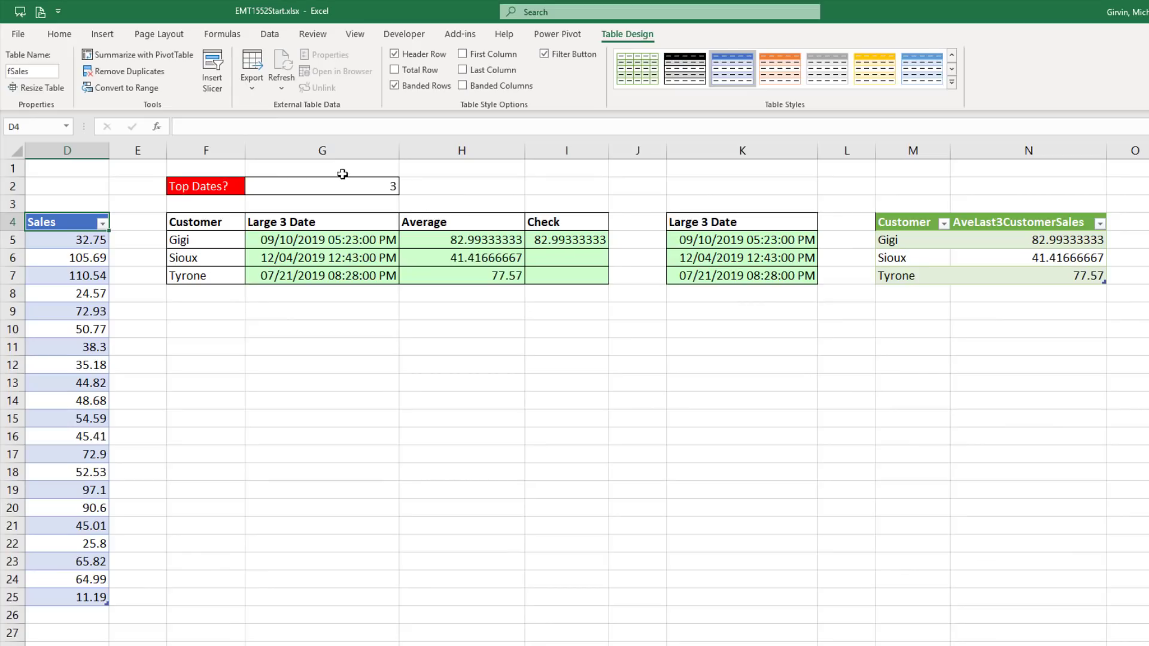
- Move the "Top Dates?" label from F2 to G1 and change its text to TopDates
left_click(226, 191)
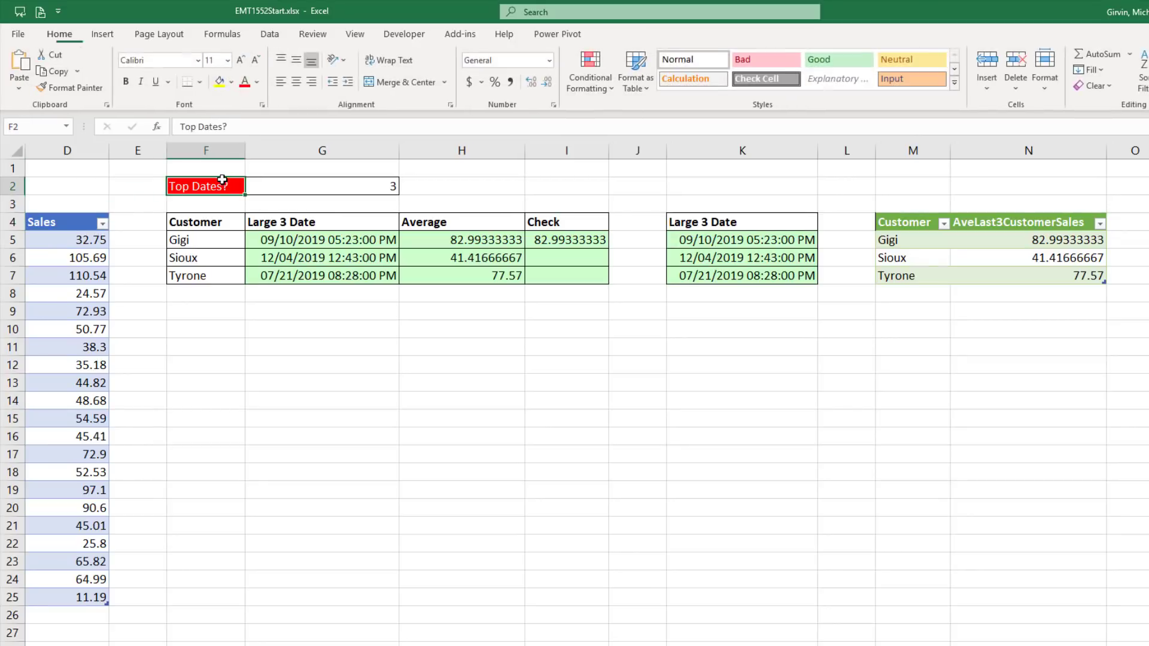
left_click_drag(224, 178, 310, 169)
key("F2")
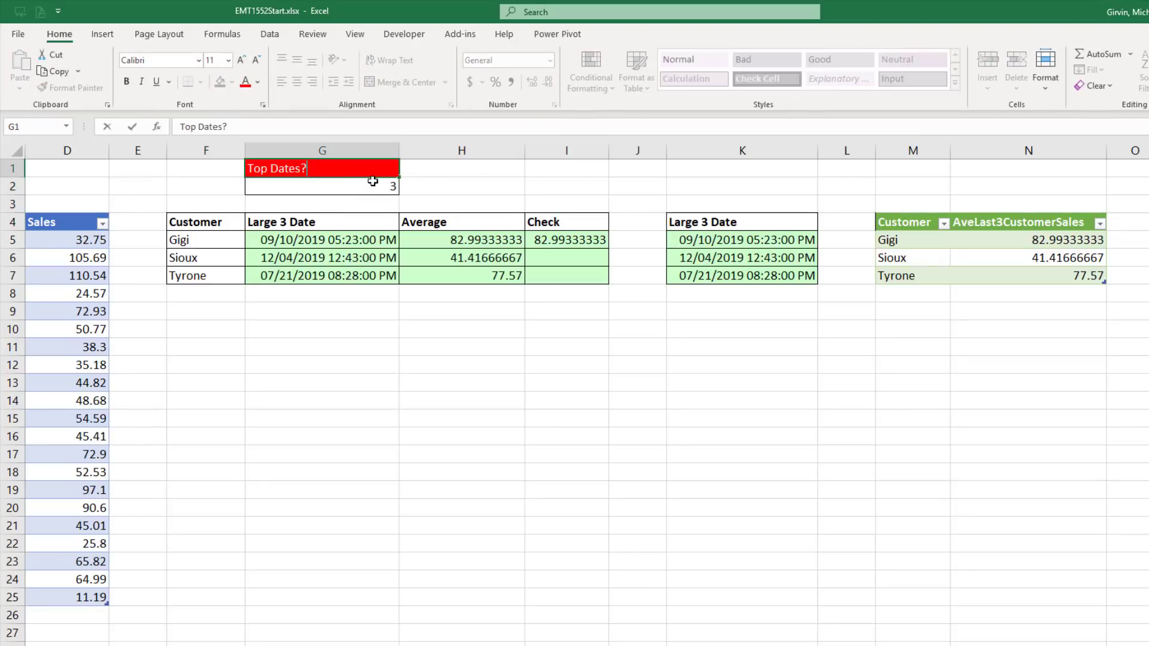
key("BackSpace")
key("Left")
key("Left")
key("Left")
key("Left")
key("Left")
key("BackSpace")
- Convert the TopDates range G1:G2 into an Excel table with a header row
left_click(337, 186)
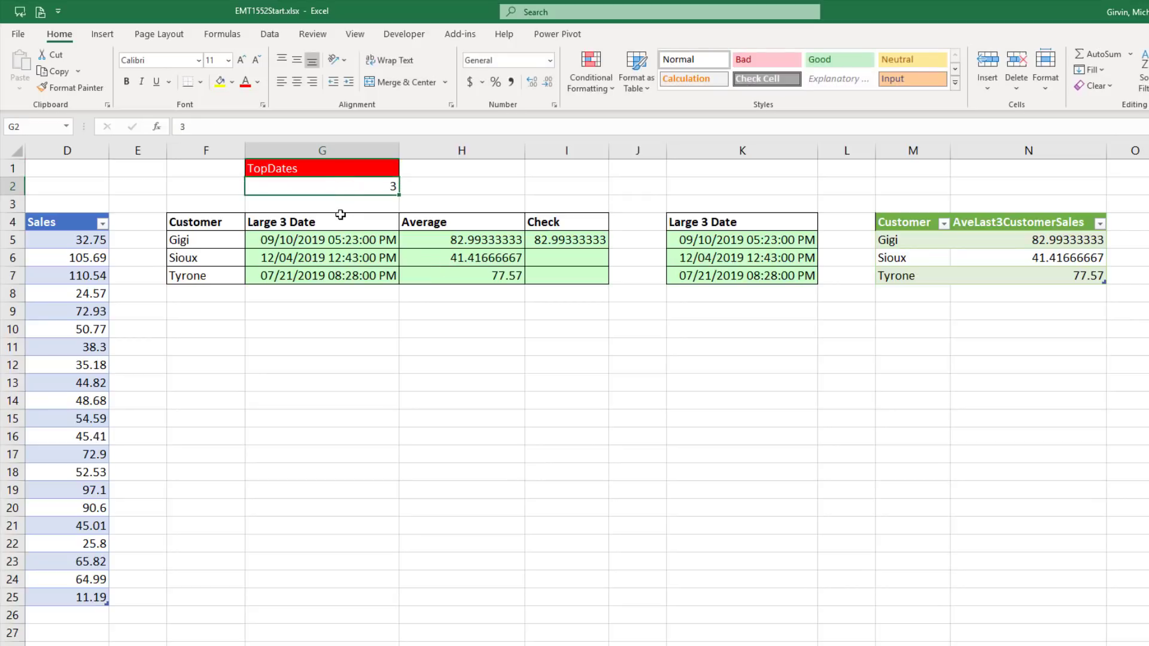
key("ctrl+t")
key("Return")
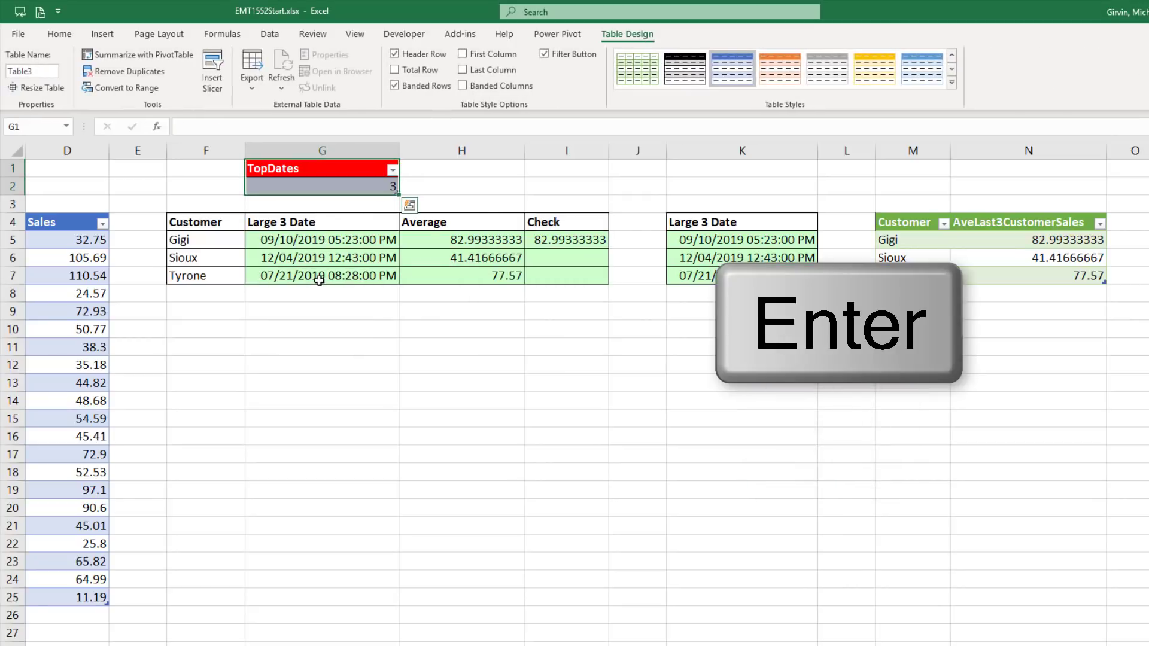
- Name the TopDates table NumberLatestDates and open it as a query in the Power Query Editor with the query list shown
left_click(40, 72)
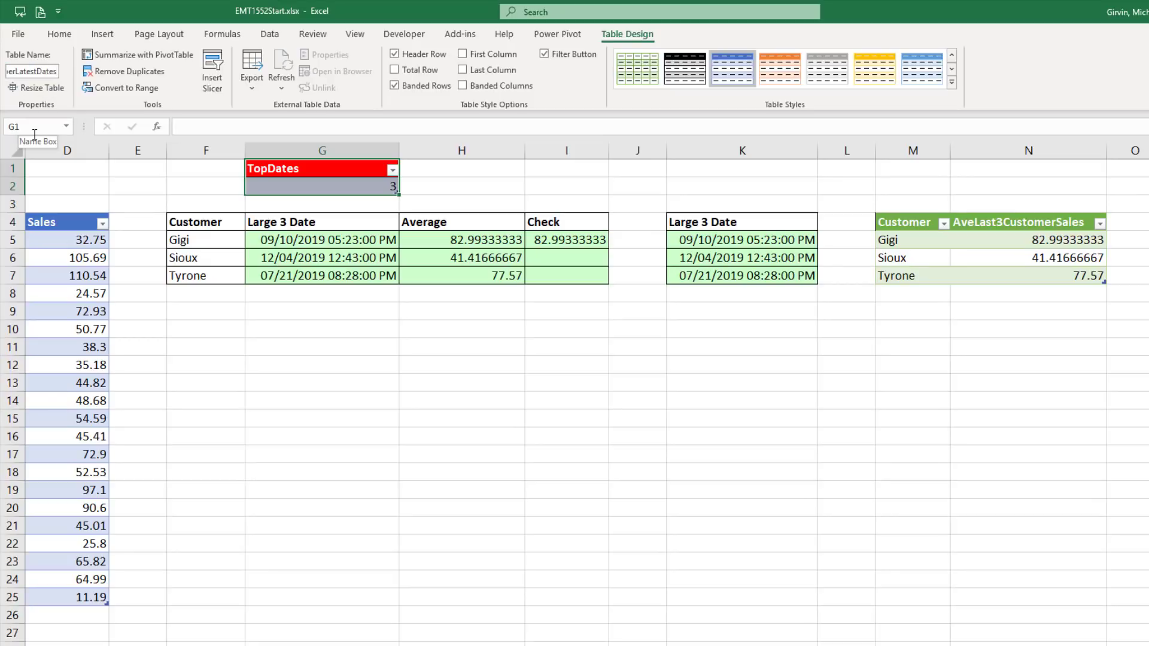
key("Return")
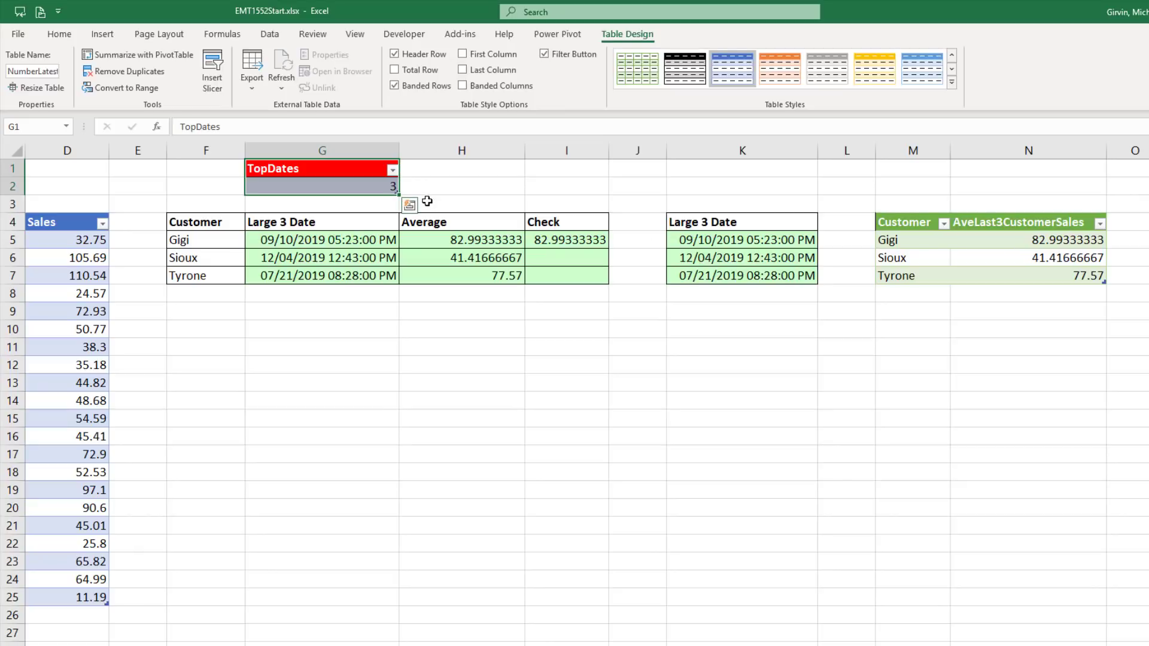
left_click(350, 173)
left_click(269, 34)
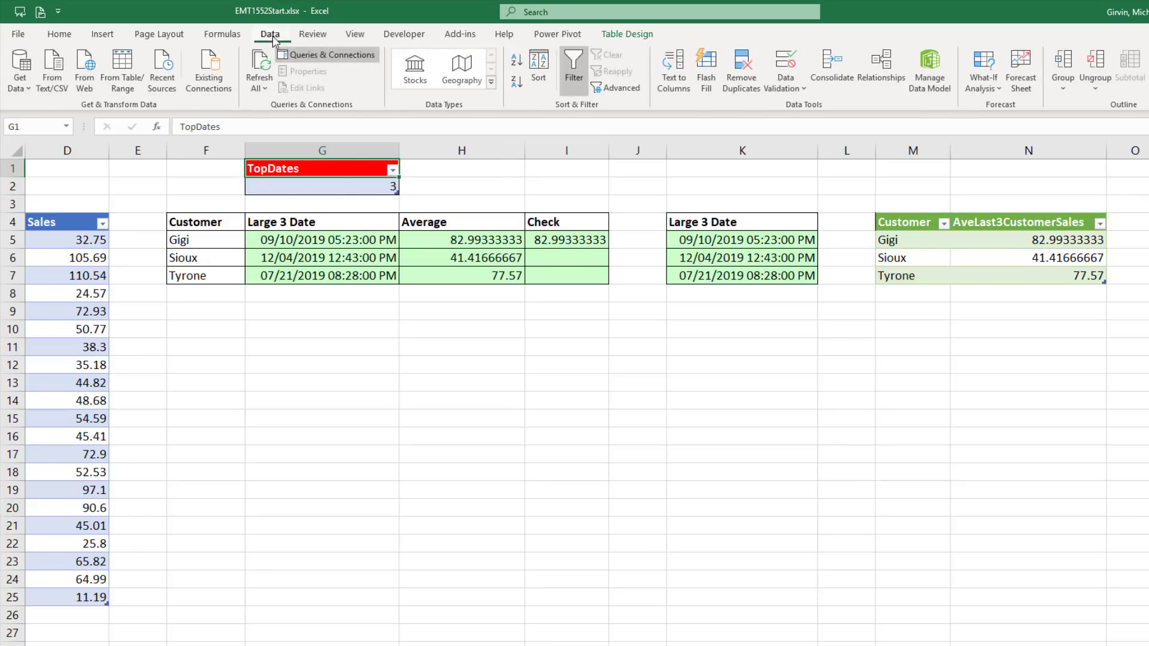
left_click(122, 72)
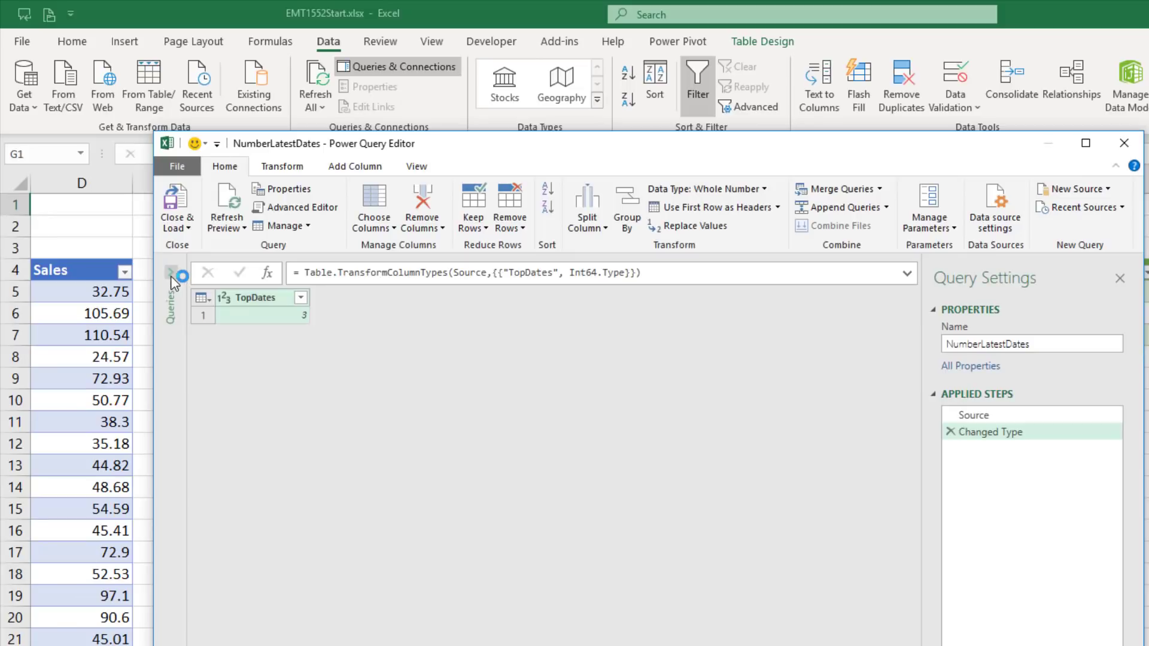
left_click(171, 274)
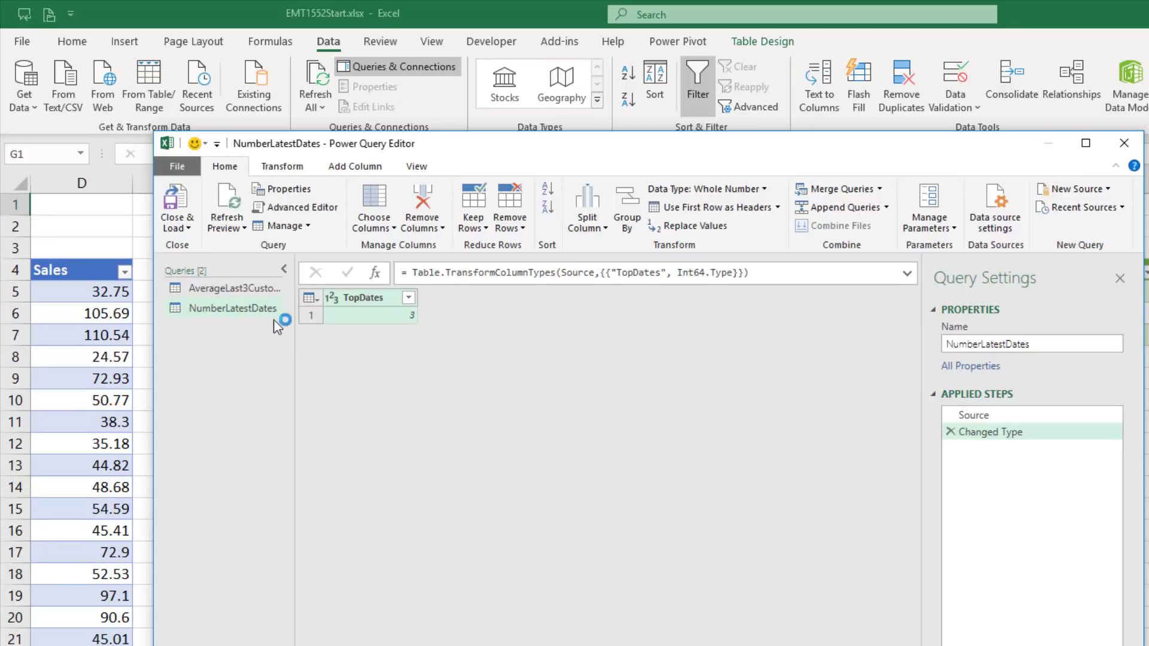
- Drill down to the first-row TopDates value and delete the Changed Type step from the NumberLatestDates query
right_click(386, 317)
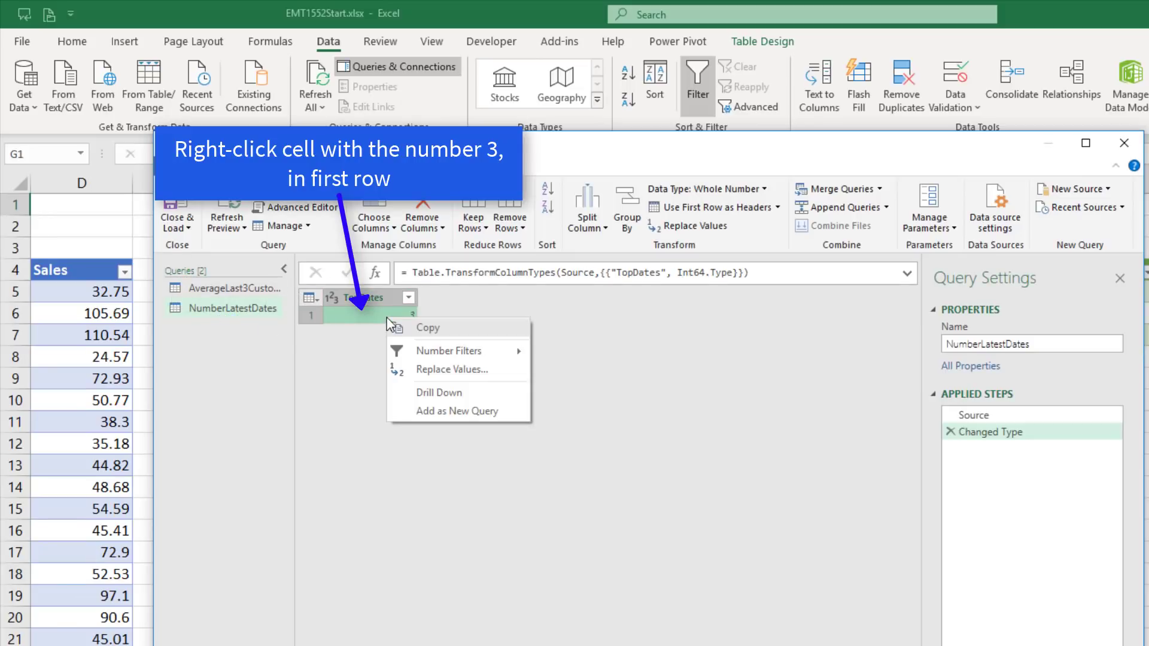
left_click(438, 400)
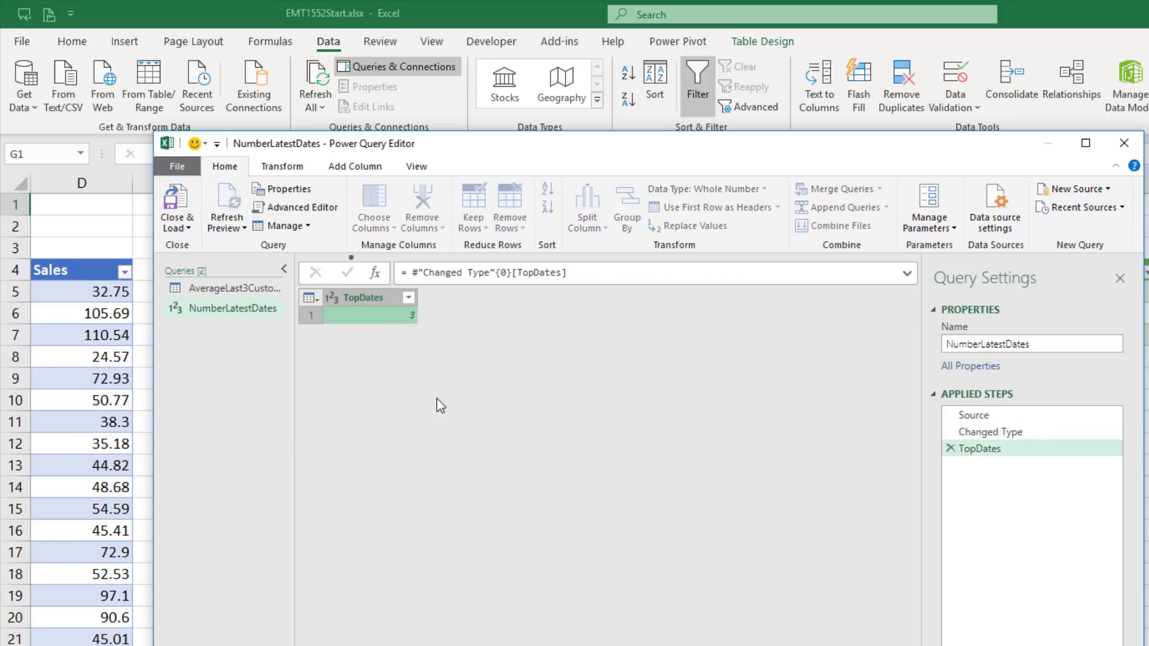
left_click(982, 419)
left_click(982, 432)
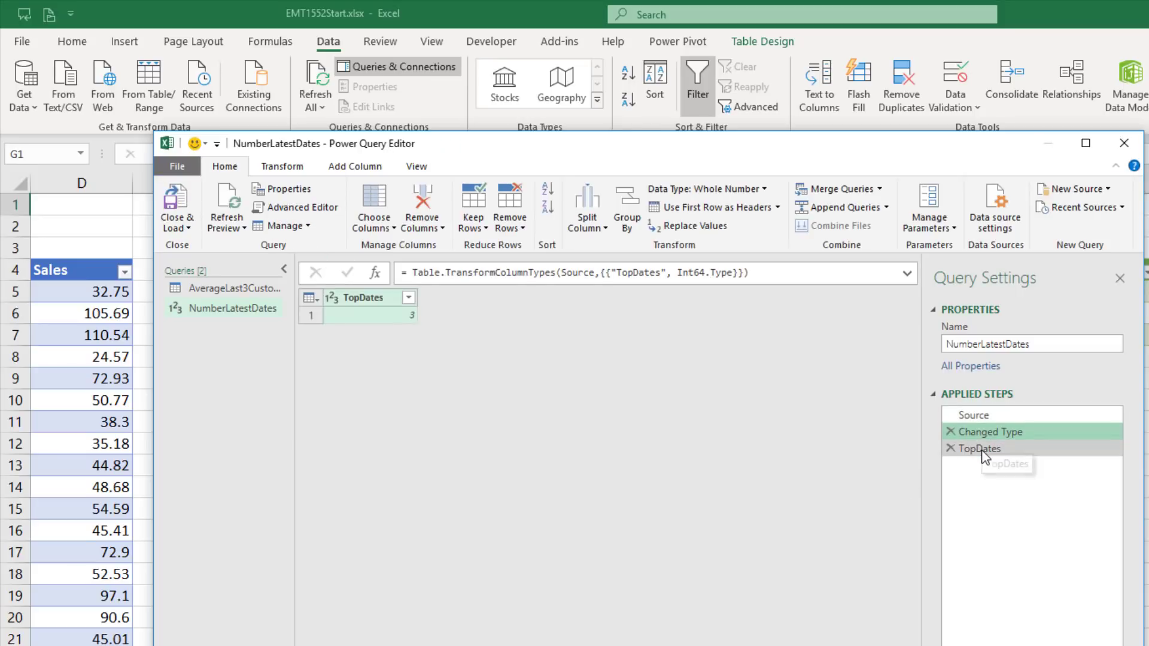
left_click(981, 450)
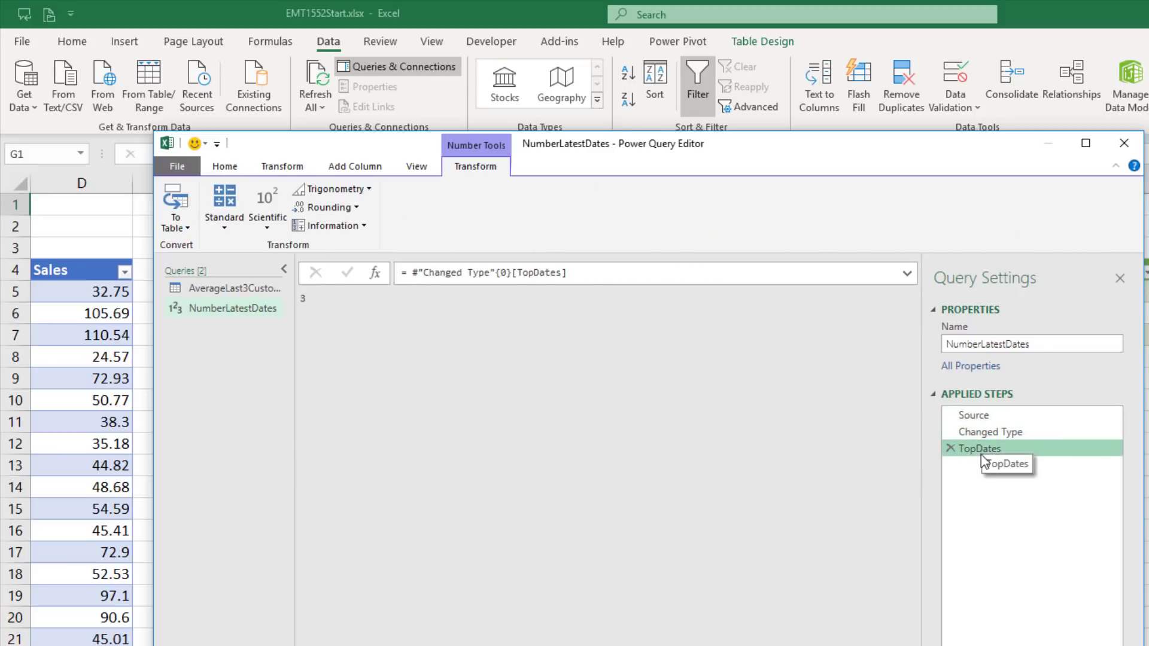
left_click(947, 432)
left_click(880, 475)
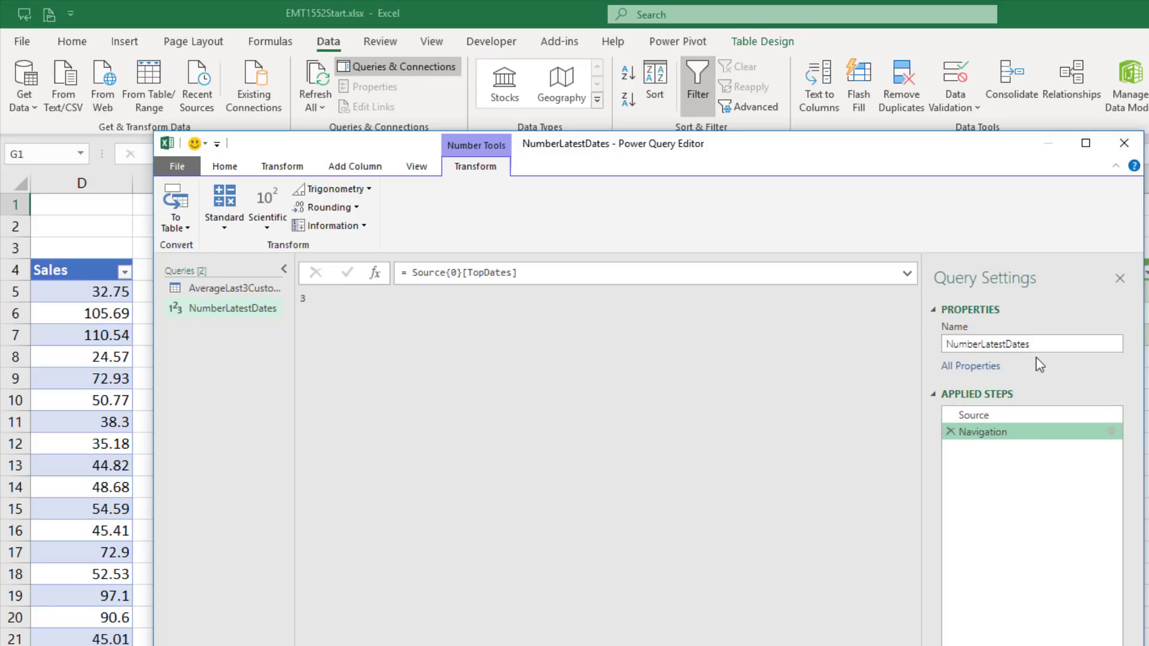
- In the Grouped Rows formula of AverageLast3CustomerSales, replace the hard-coded 3 in List.FirstN with the query name NumberLatestDates
key("ctrl+a")
key("ctrl+c")
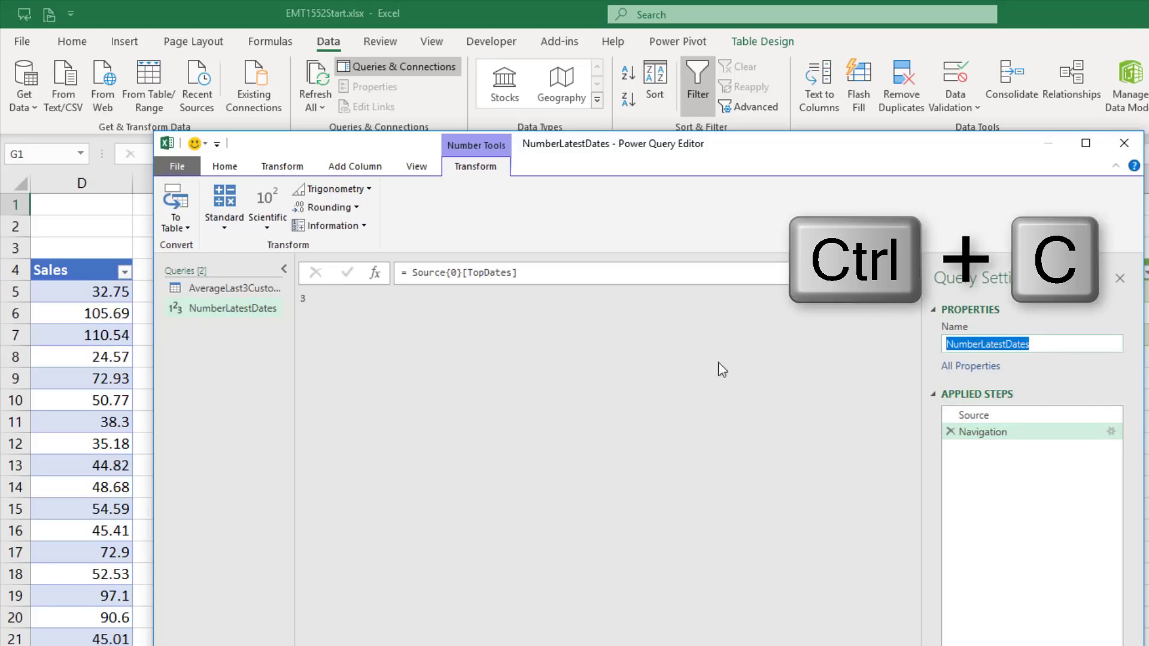
left_click(229, 287)
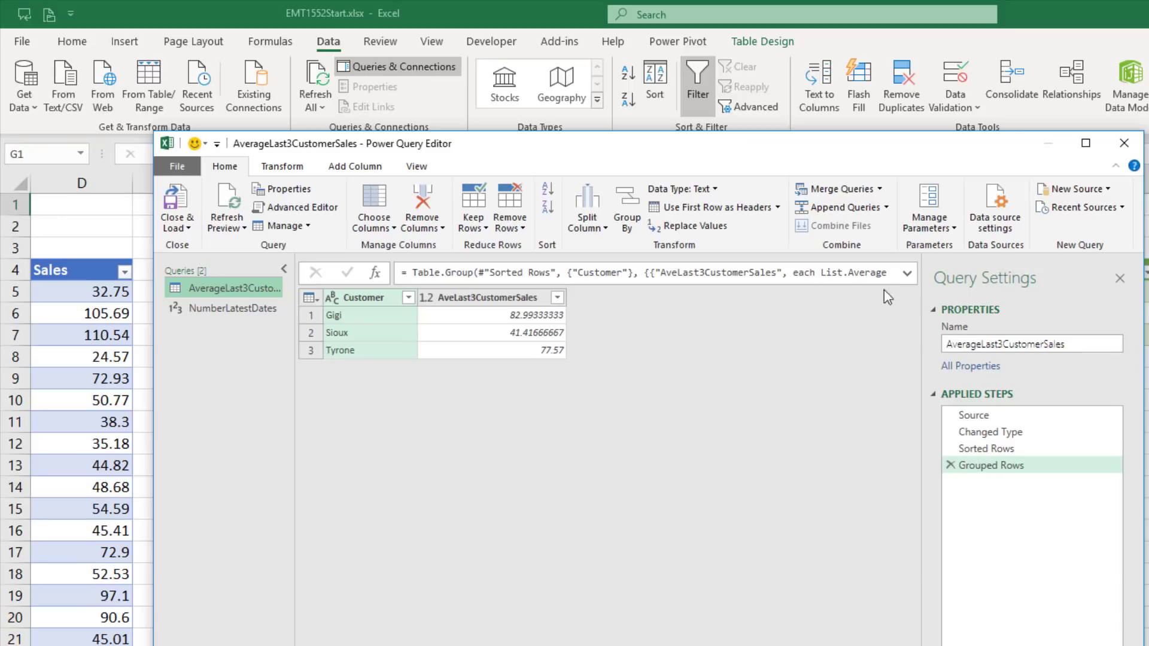
left_click(907, 273)
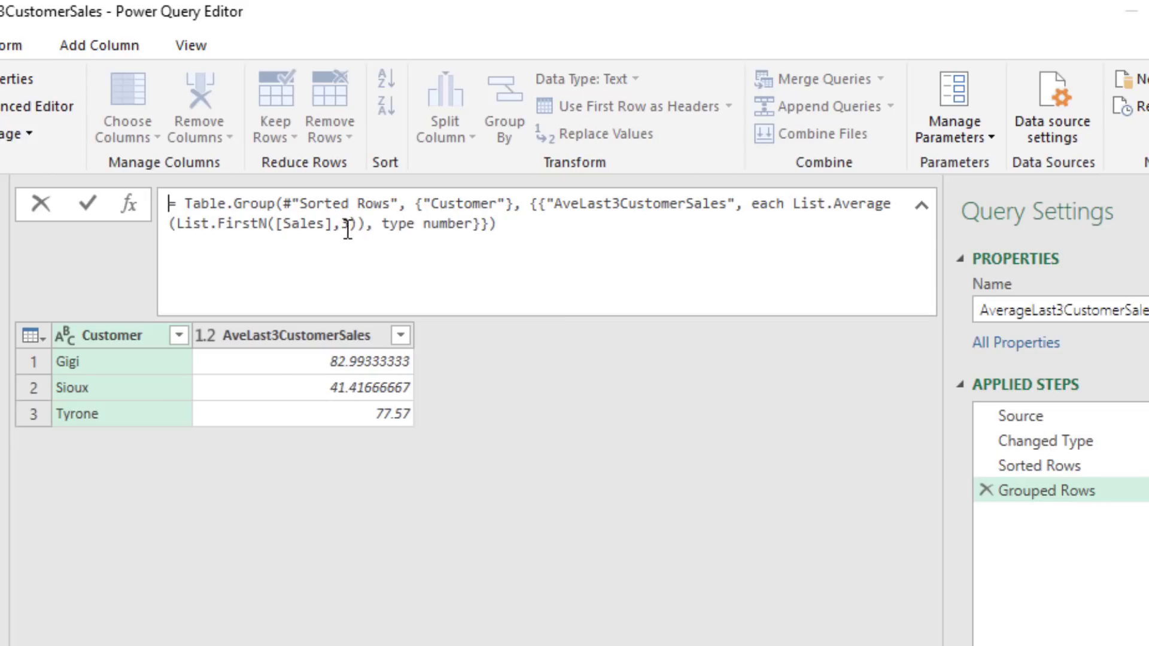
double_click(346, 223)
key("ctrl+v")
key("Return")
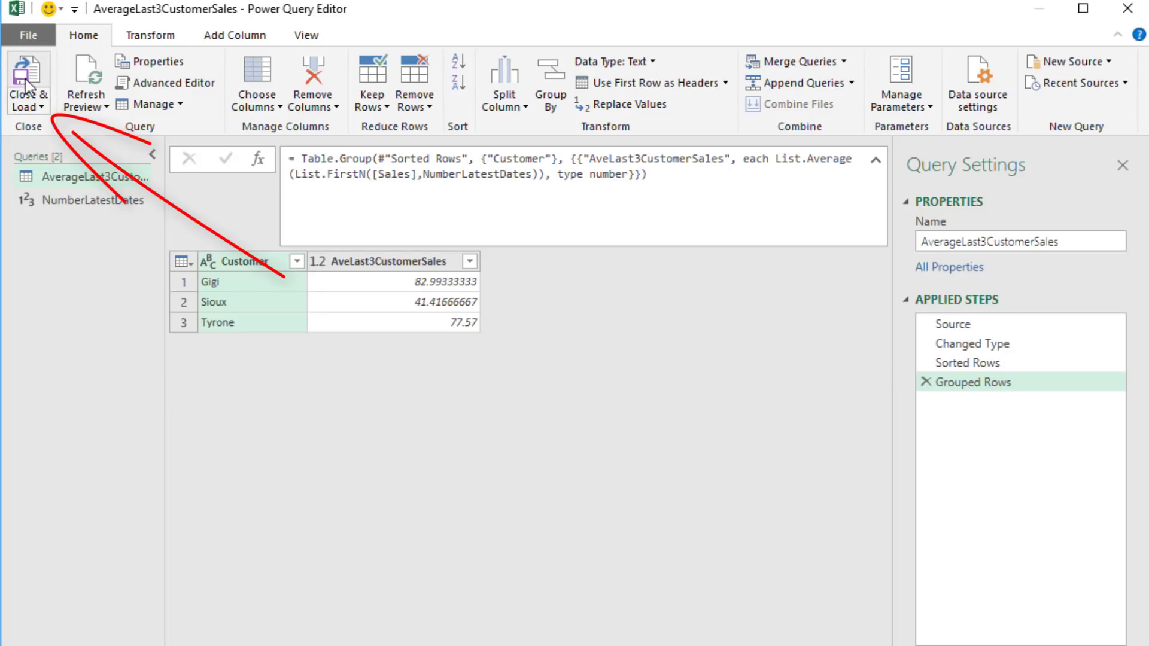
- Close and load the queries, widen the query list, and delete the new Sheet1 so NumberLatestDates stays a connection only
left_click(30, 88)
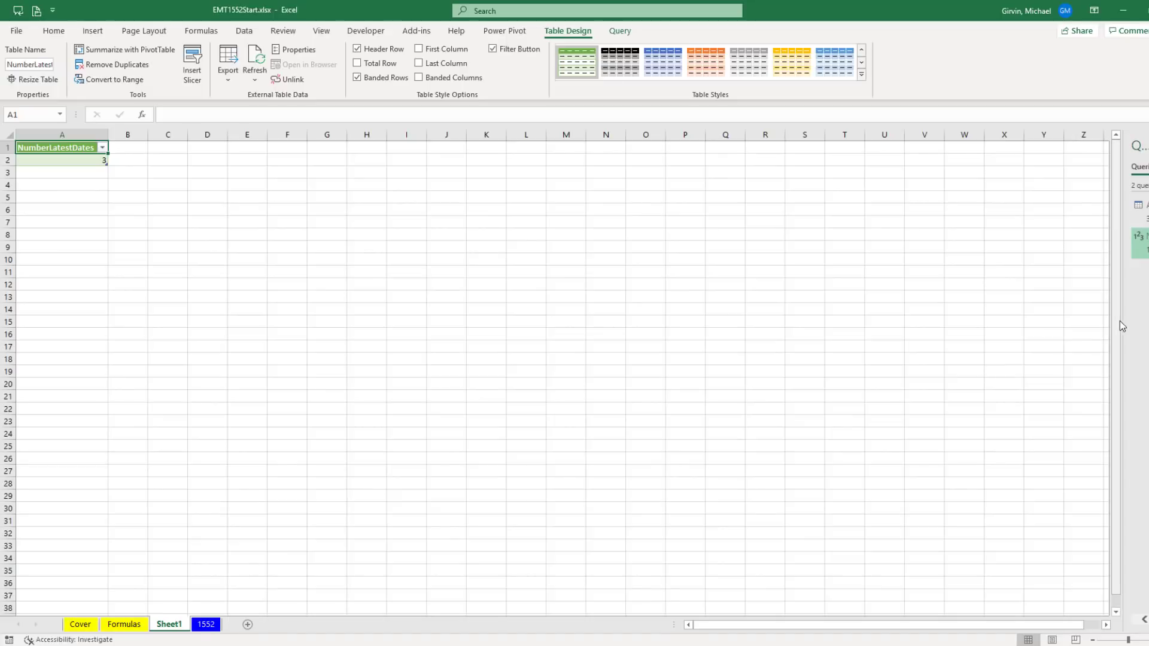
left_click_drag(1117, 309, 951, 310)
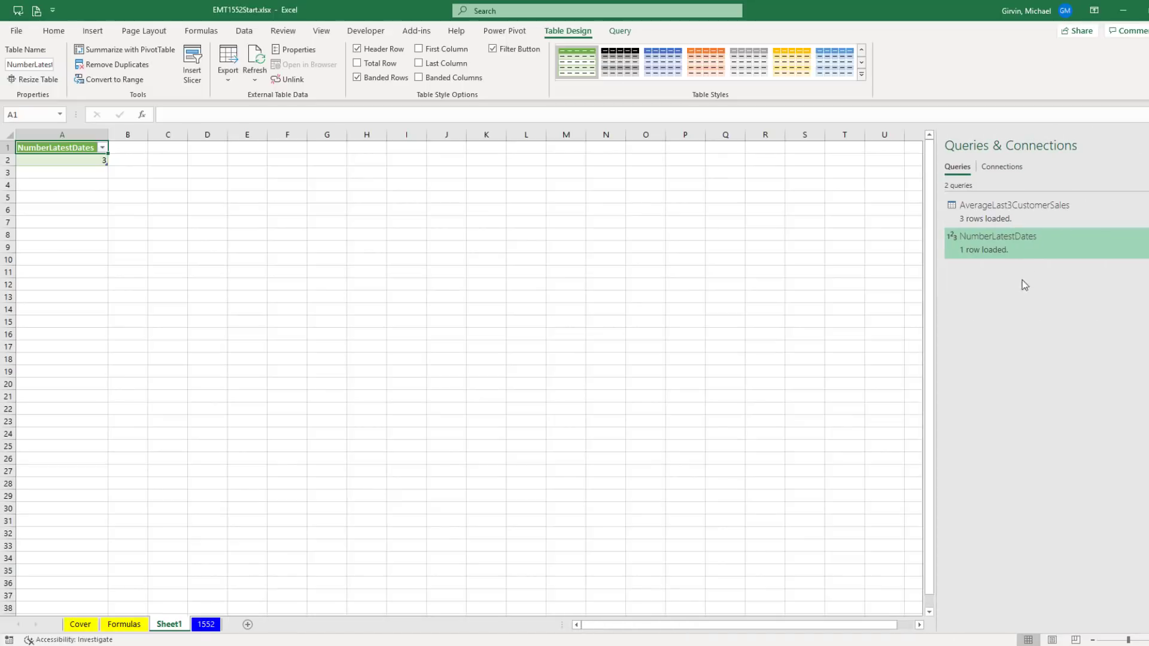
right_click(181, 629)
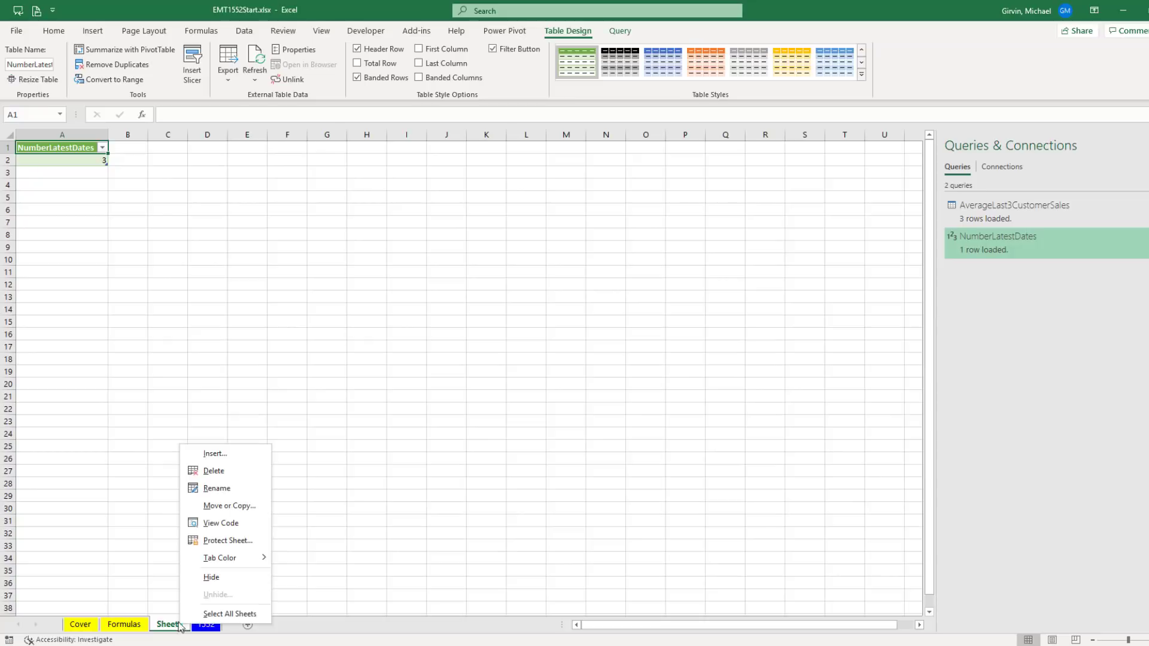
left_click(239, 471)
left_click(572, 366)
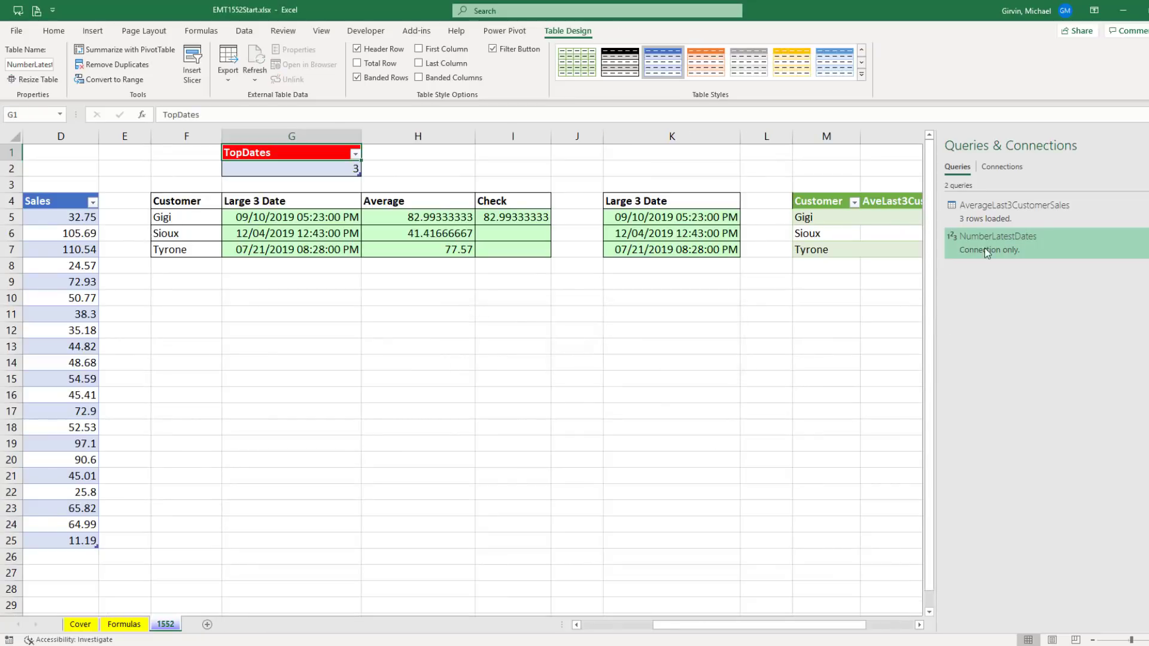
- Set the TopDates value in G2 to 4 and refresh the query output table at M4
type("4")
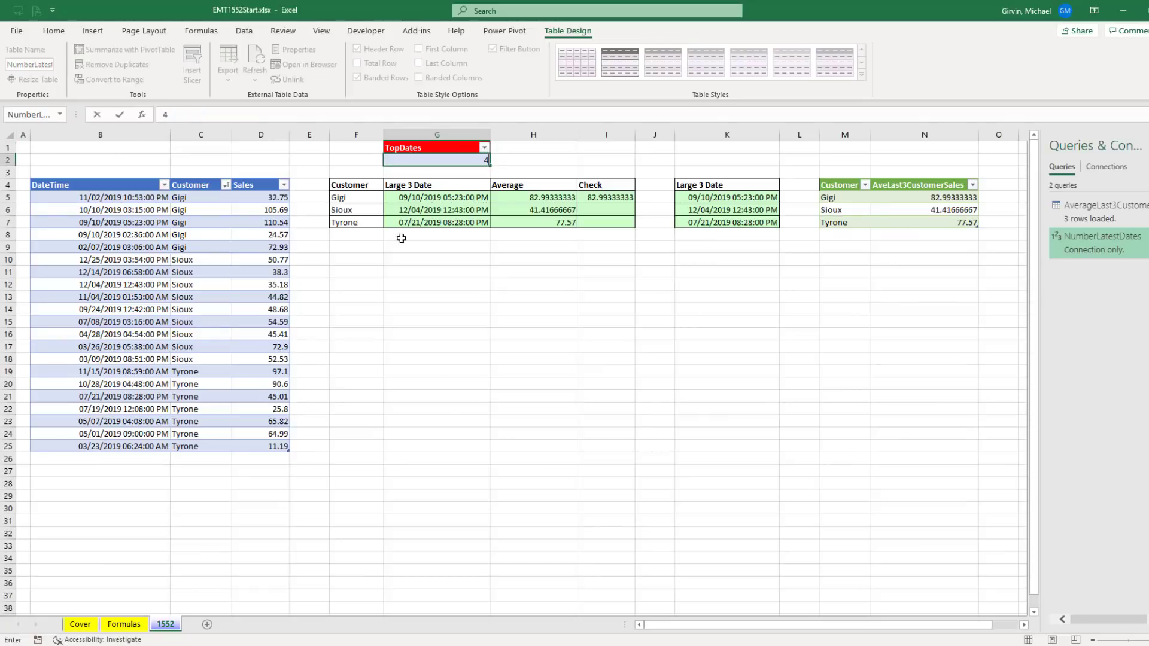
key("Return")
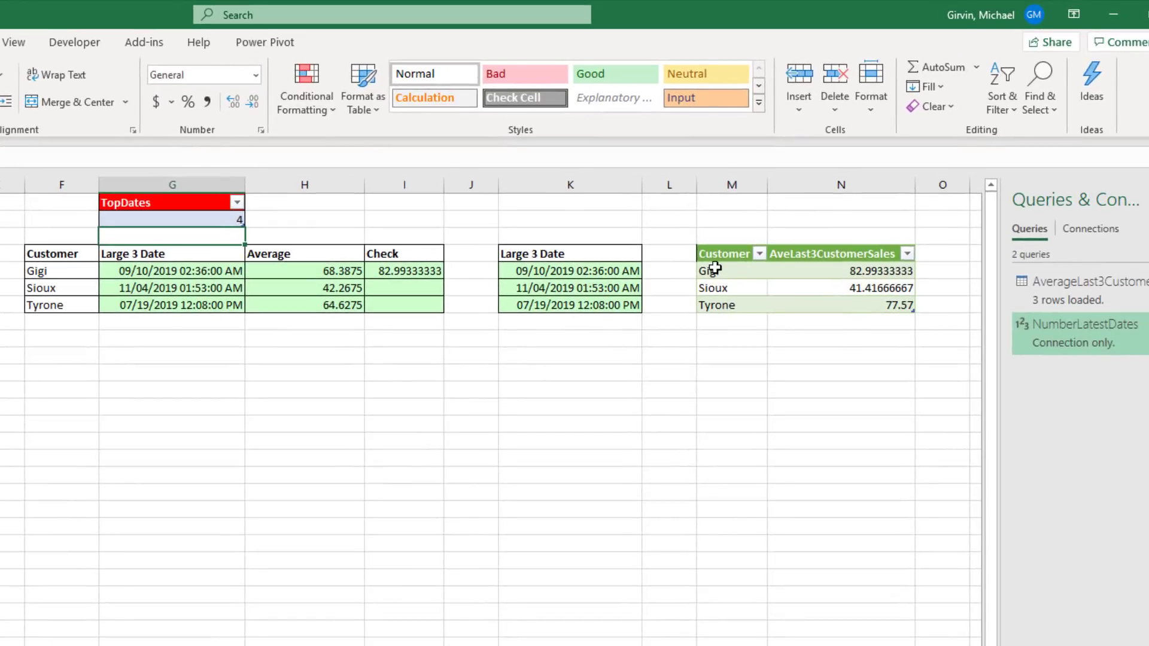
right_click(835, 198)
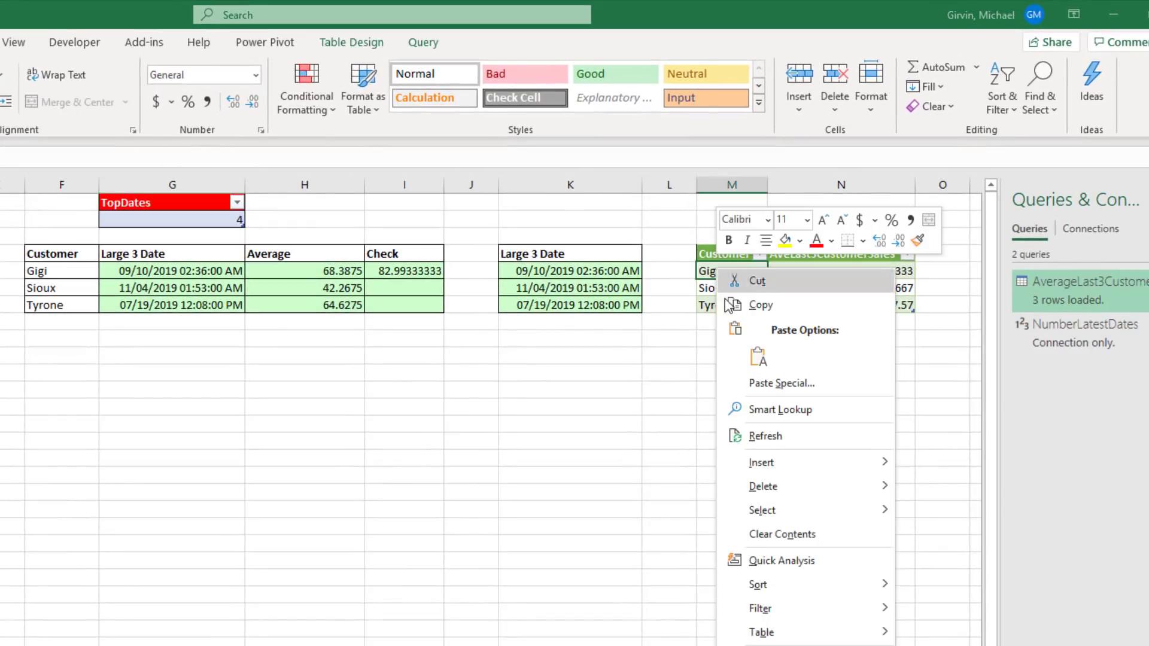
left_click(778, 435)
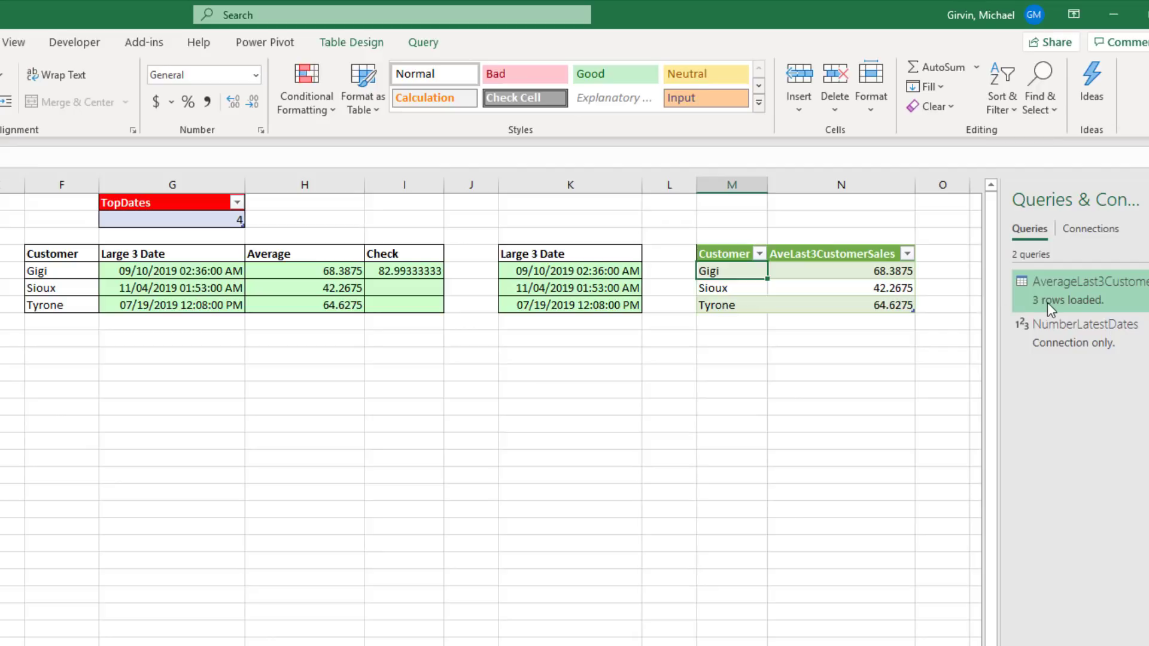
- Set the TopDates value in G2 back to 3 and refresh the customer average query table
left_click(179, 220)
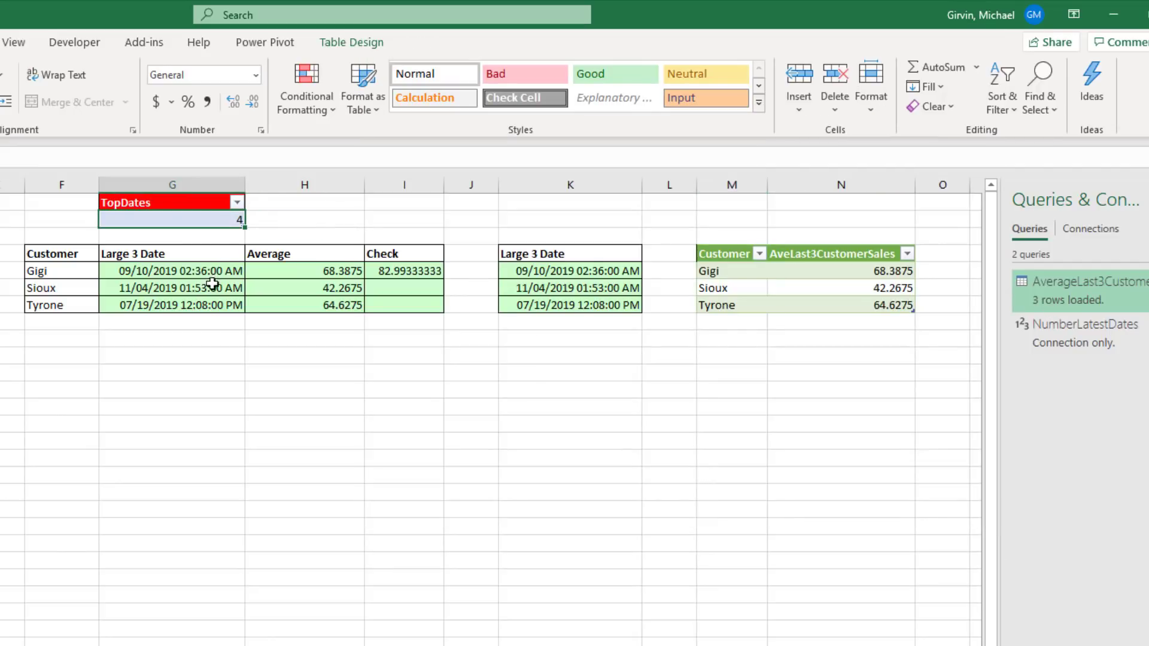
type("3")
key("Return")
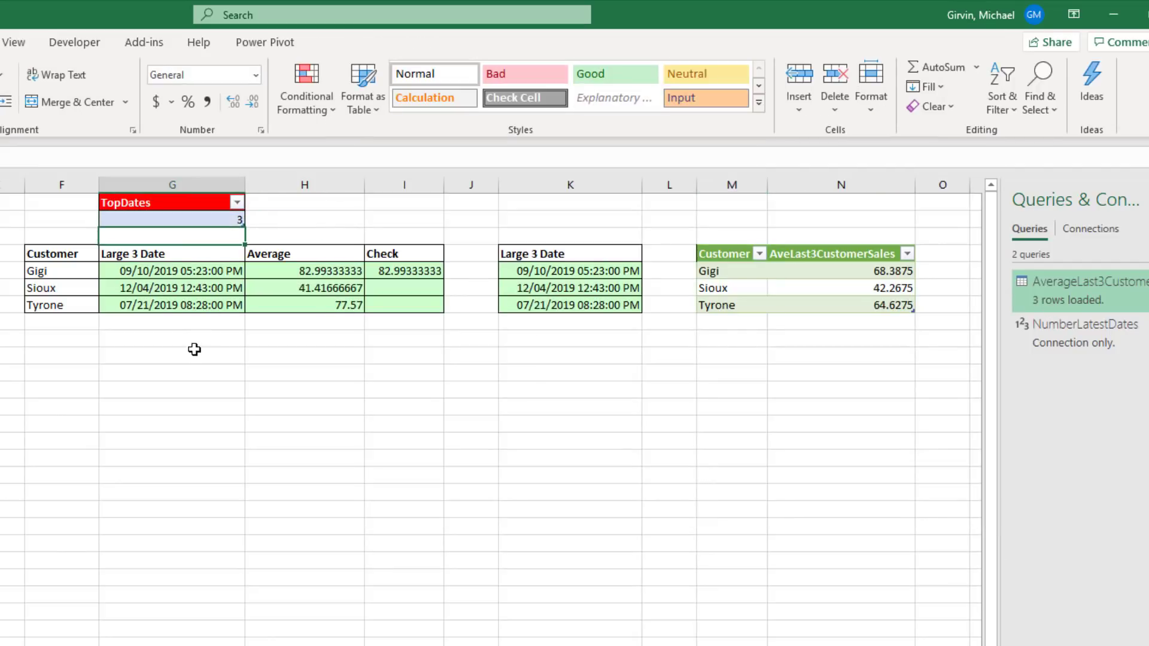
right_click(733, 272)
left_click(810, 444)
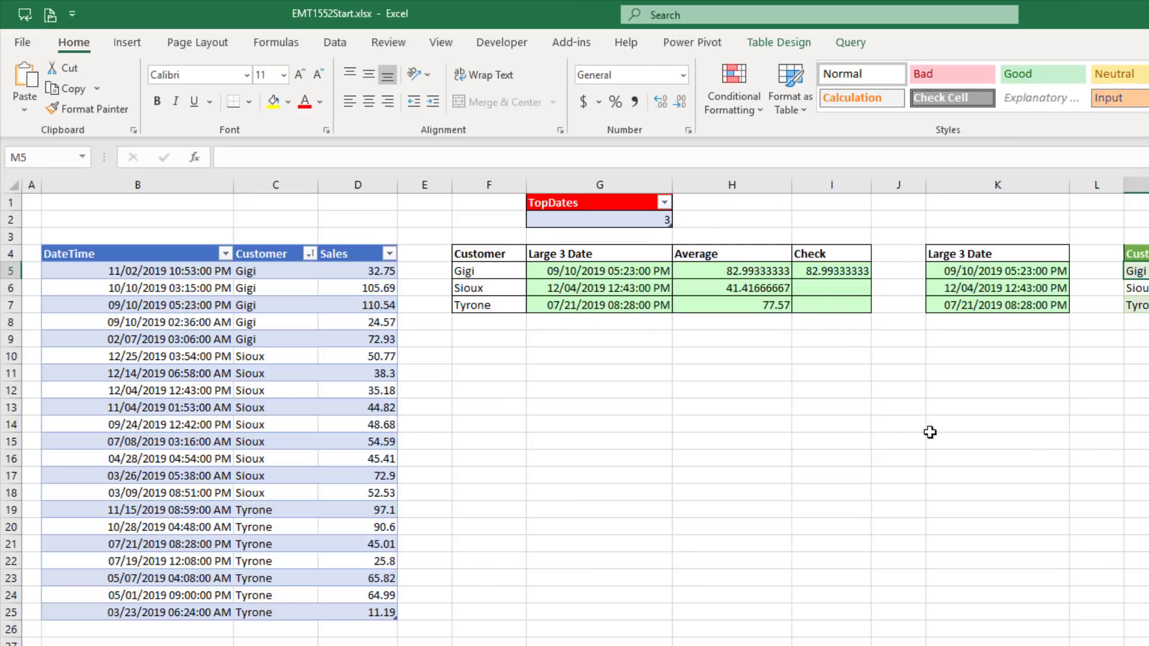
- Add the fSales table to the Data Model, and enlarge the calculation area and the Sales column in Power Pivot
left_click(271, 293)
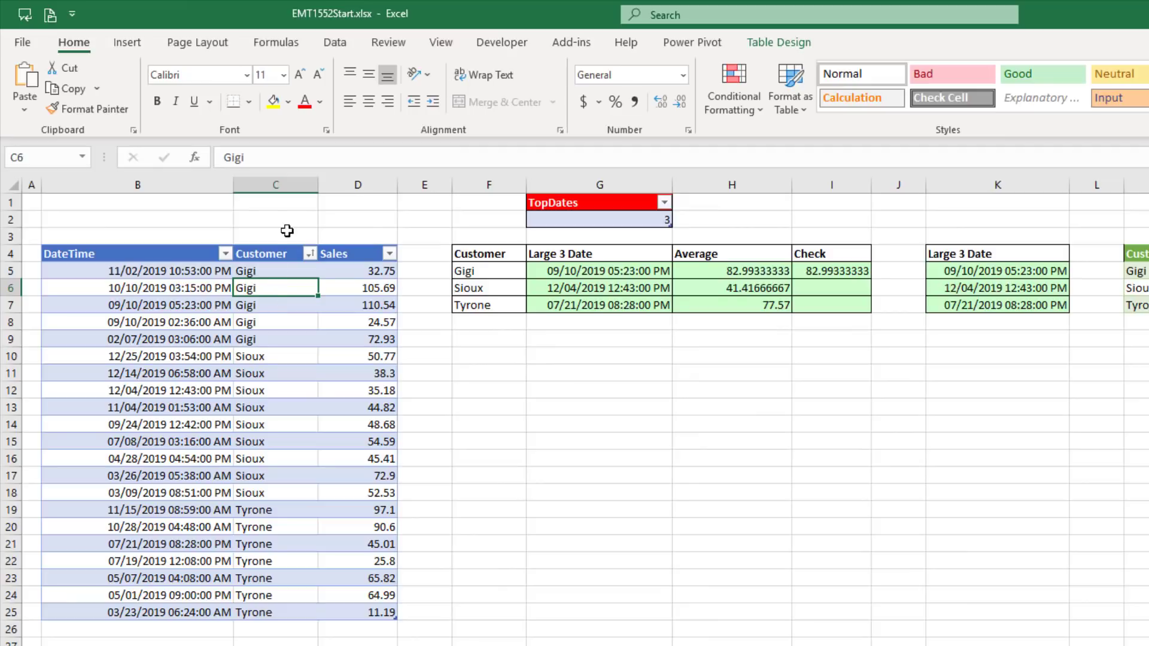
scroll(625, 53, "down", 10)
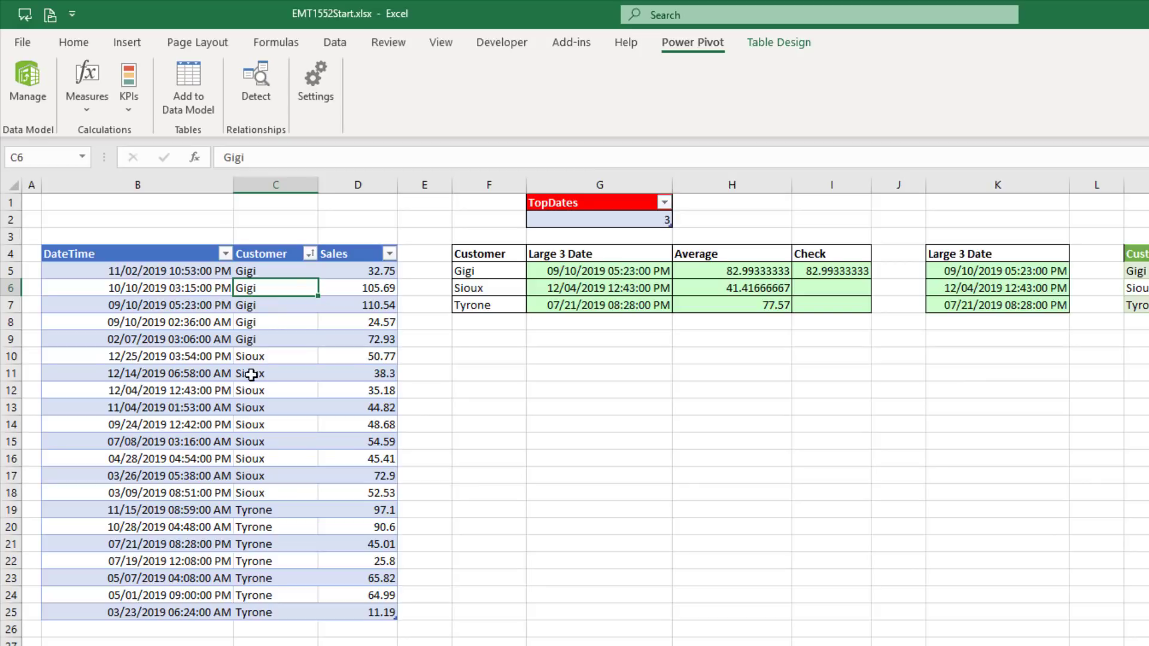
left_click(190, 96)
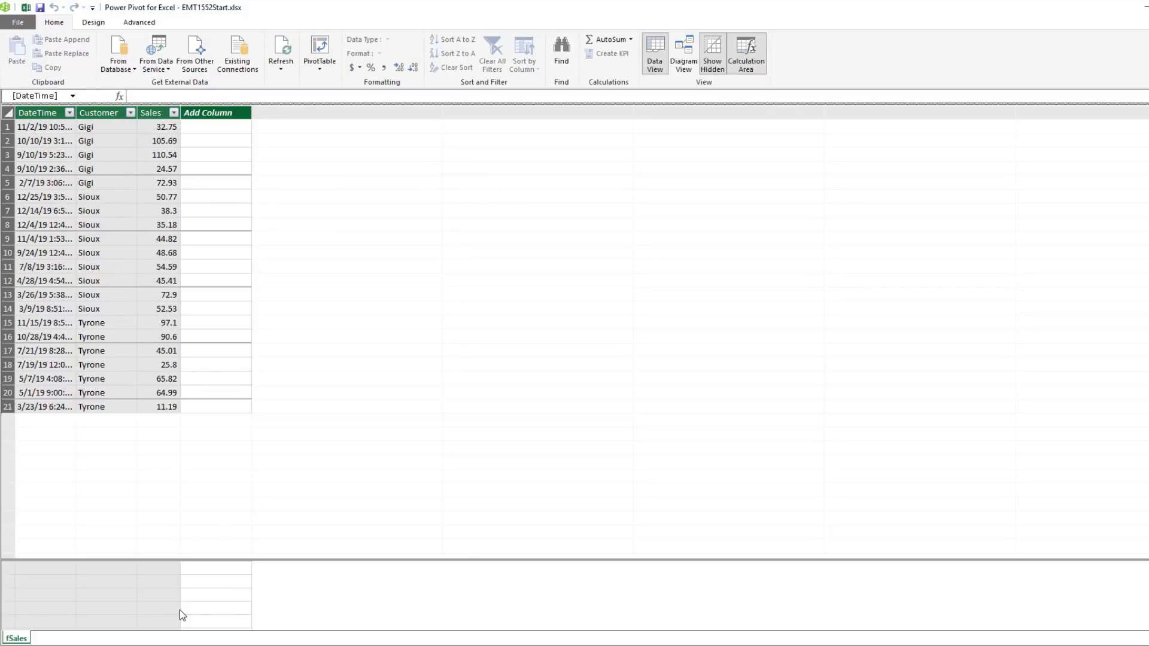
left_click_drag(195, 558, 195, 299)
left_click_drag(180, 112, 387, 129)
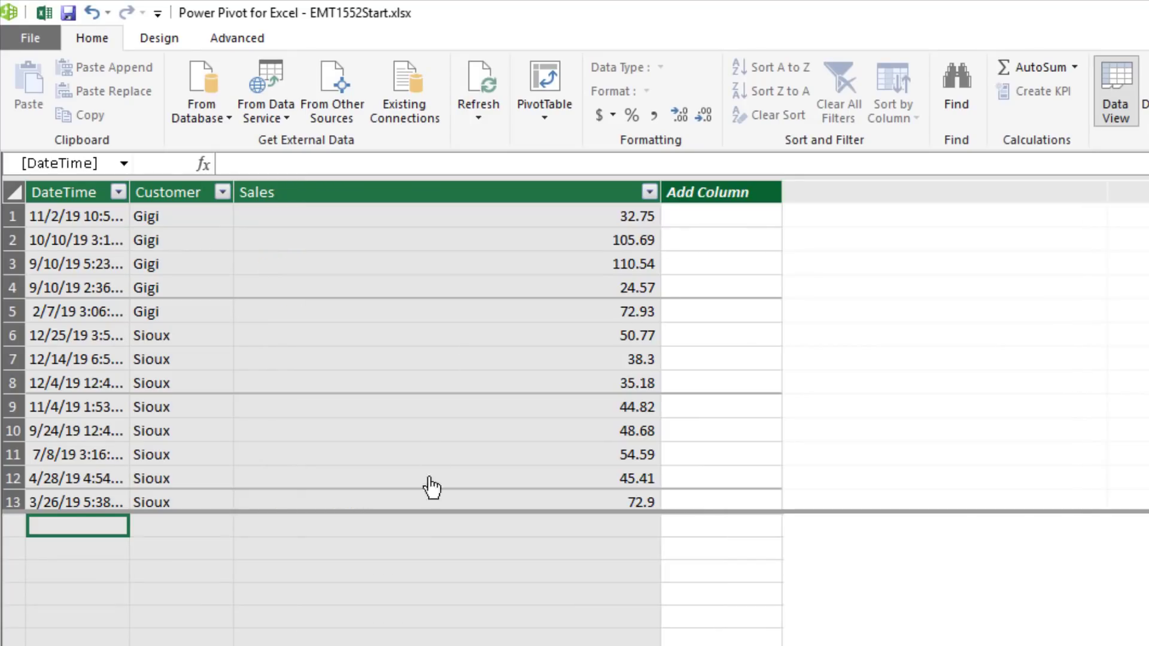
- Create the measure AveLast3CustSales:=AVERAGE(fSales[Sales]) in the calculation area below the Sales column and format it as $ English (United States) currency
left_click(396, 552)
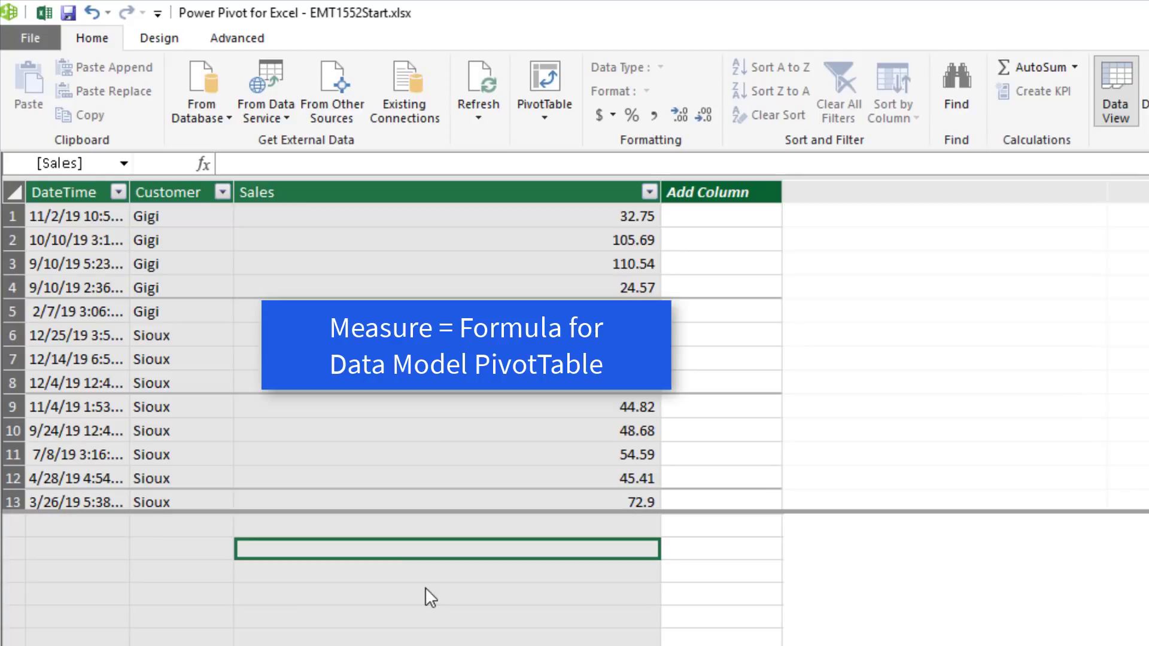
type("AveLast3CustSales")
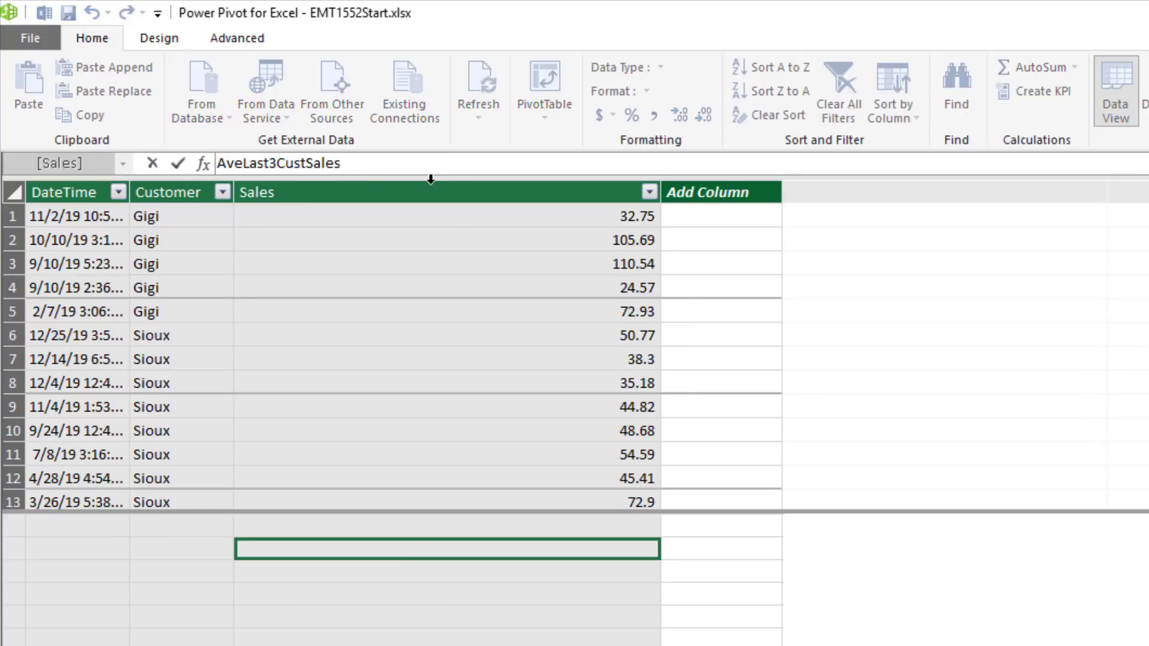
type(":=")
type("aver")
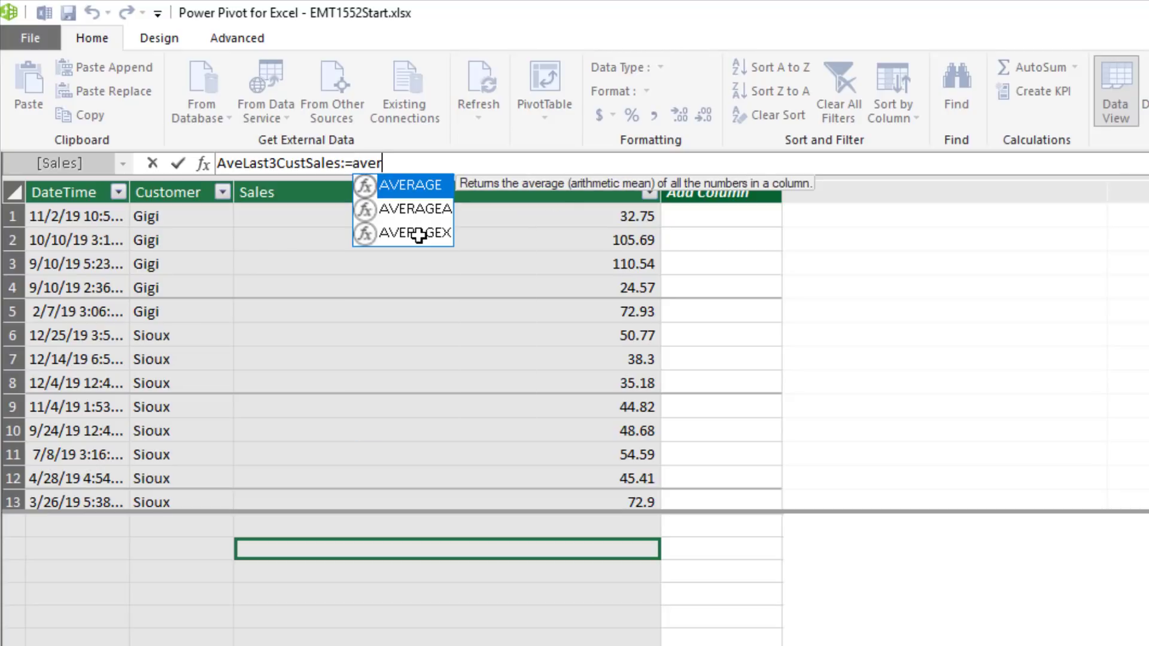
key("Tab")
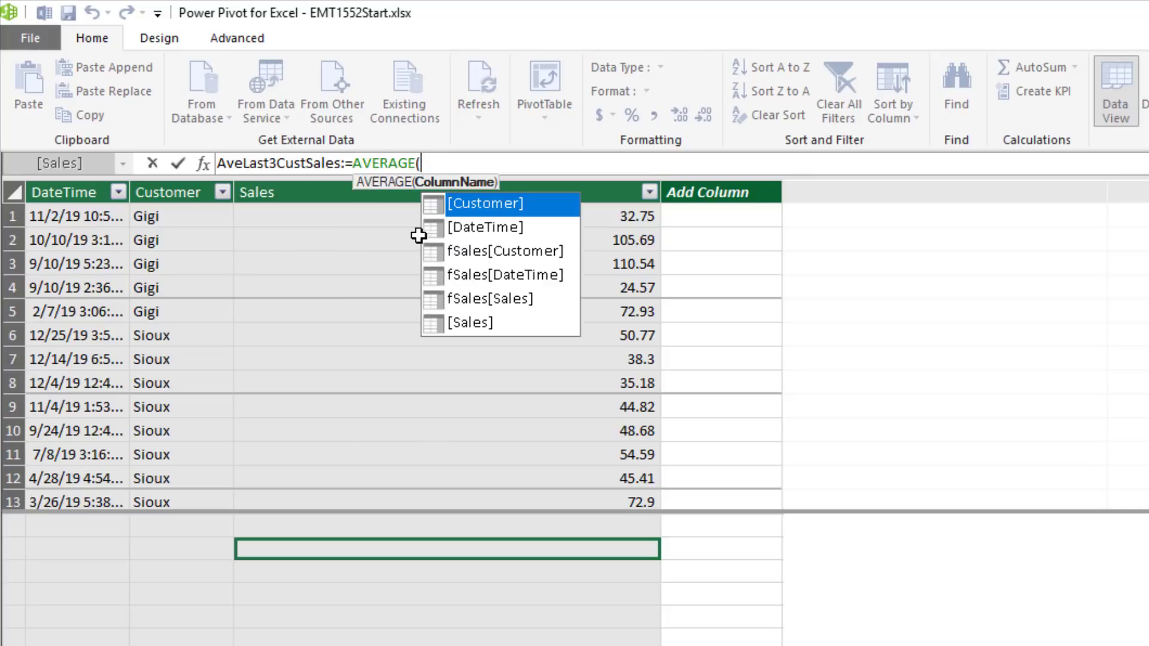
left_click(611, 182)
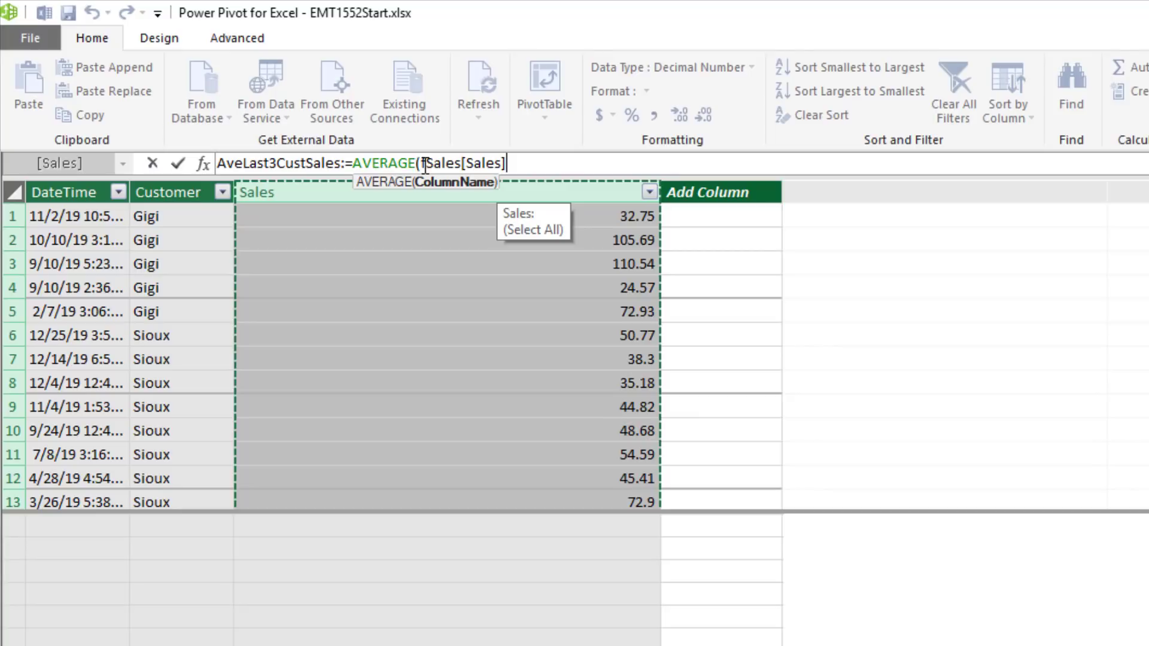
left_click(530, 159)
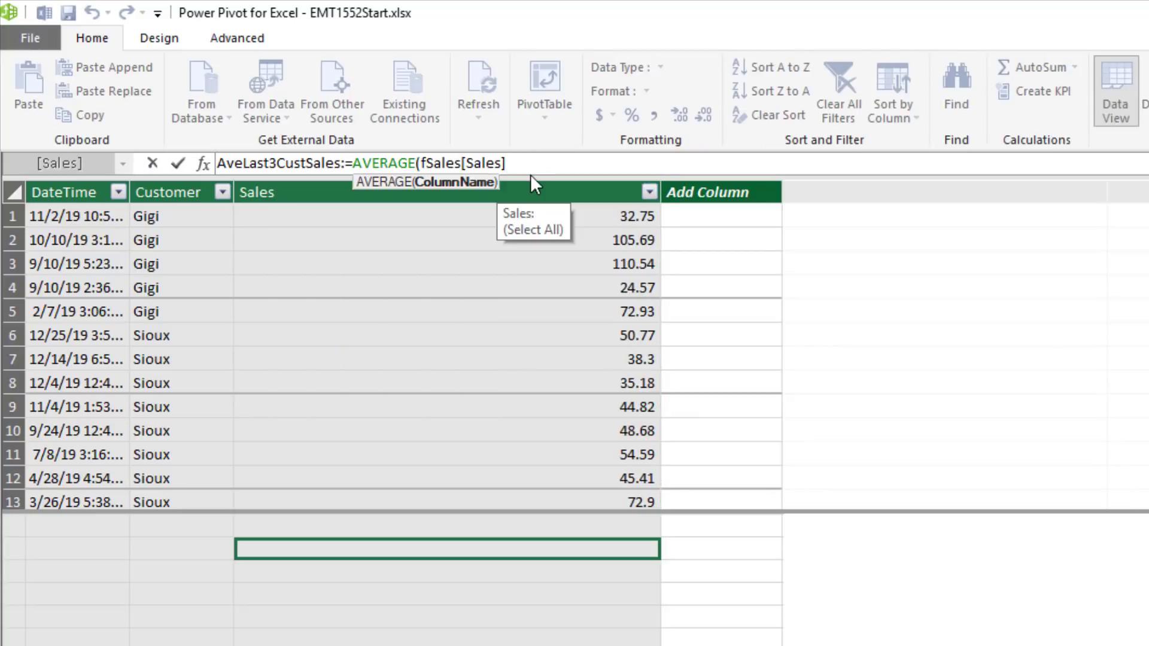
type(")")
key("Return")
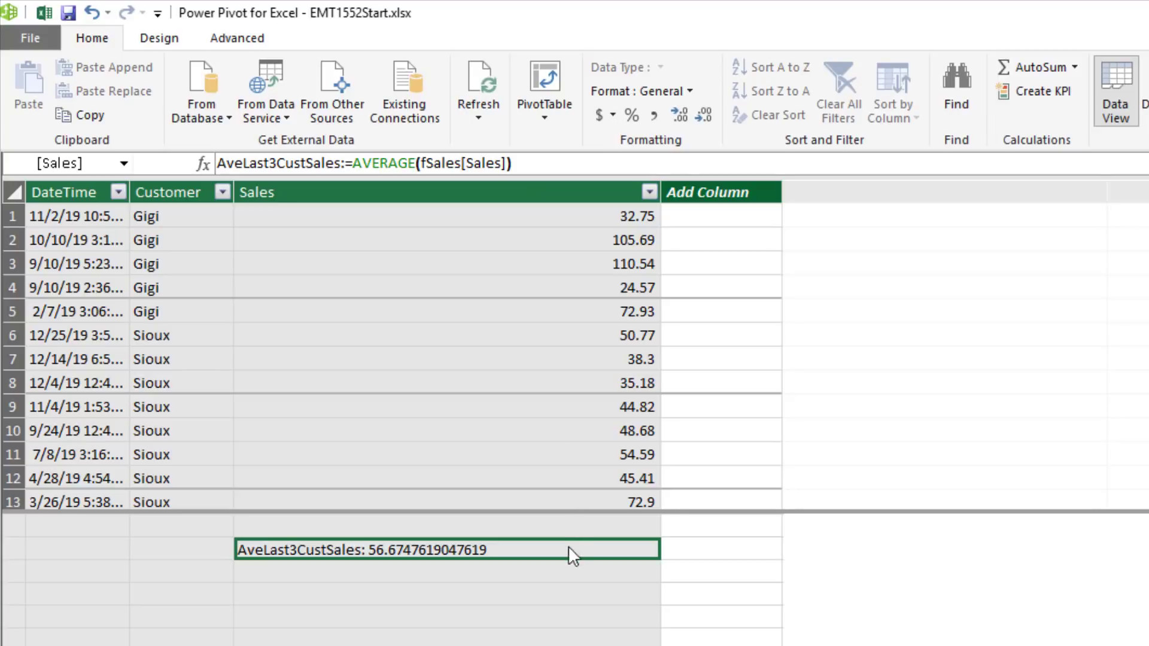
left_click(612, 115)
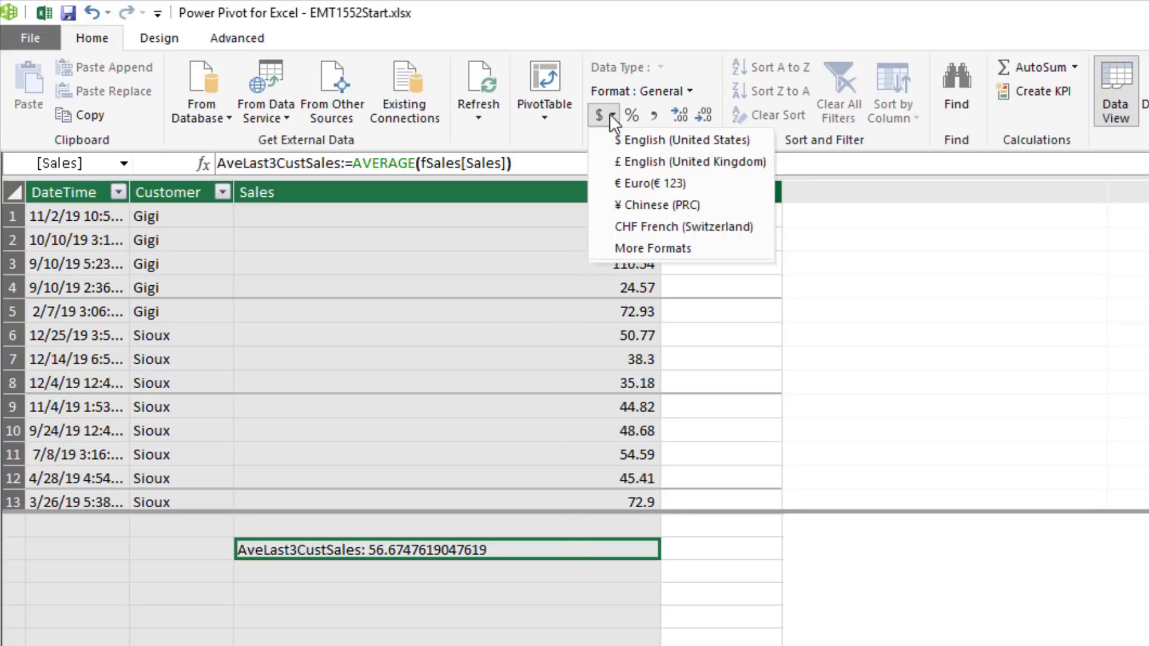
left_click(626, 139)
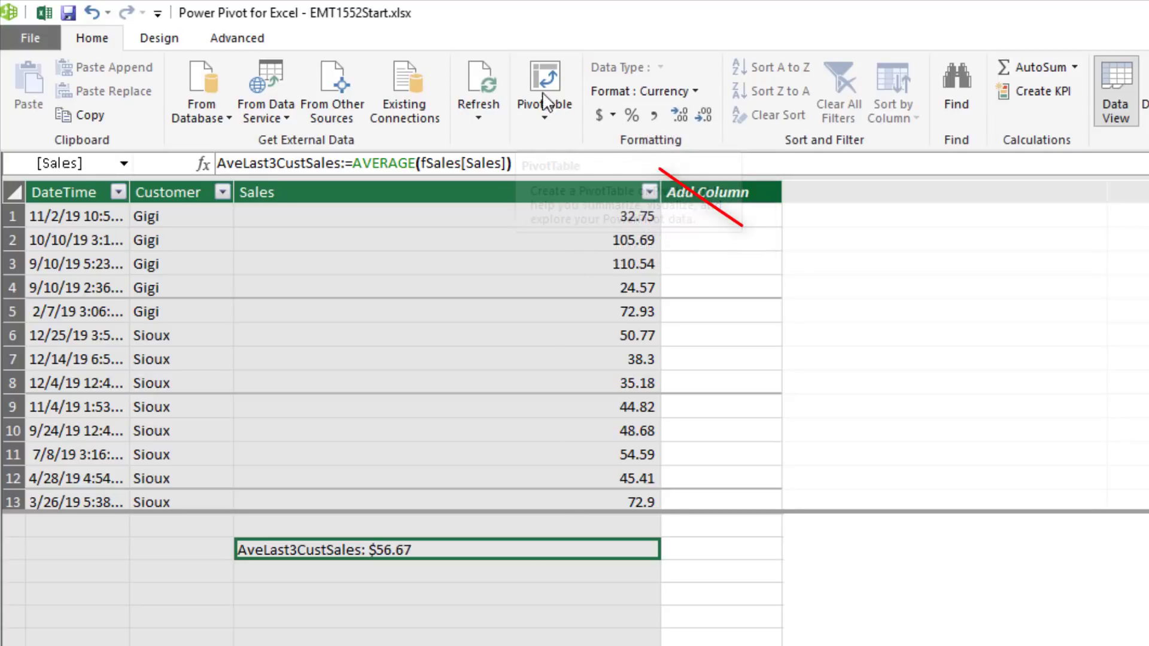
- Create a PivotTable from the Data Model on the existing worksheet 1552 at cell P4
left_click(548, 75)
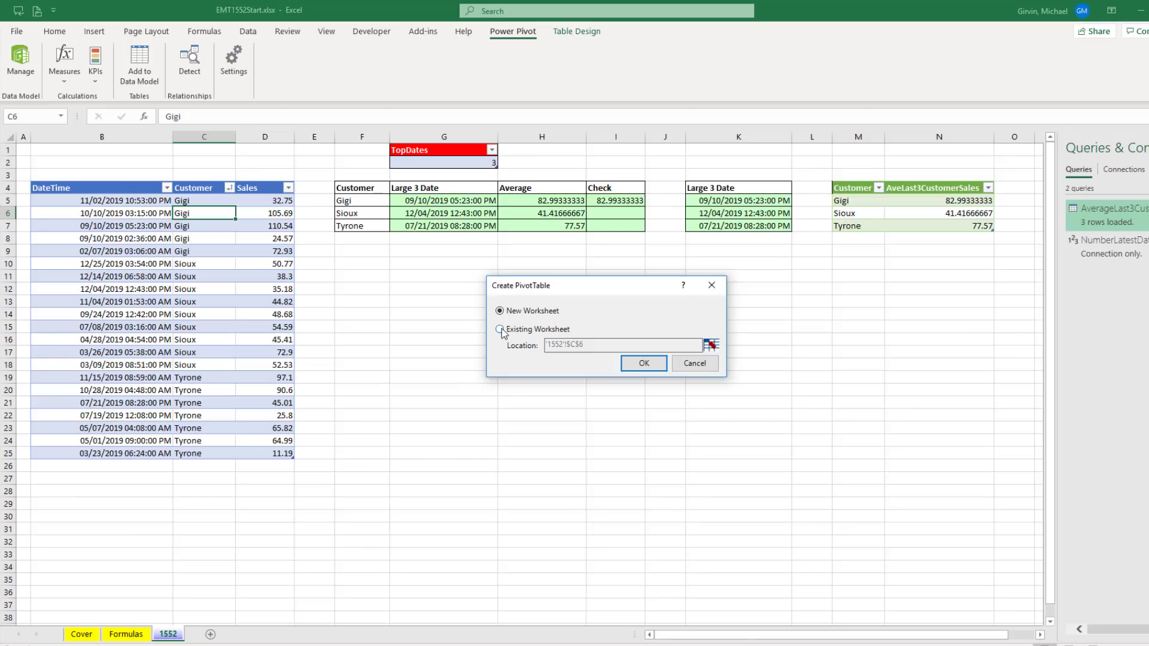
left_click(500, 329)
left_click(712, 347)
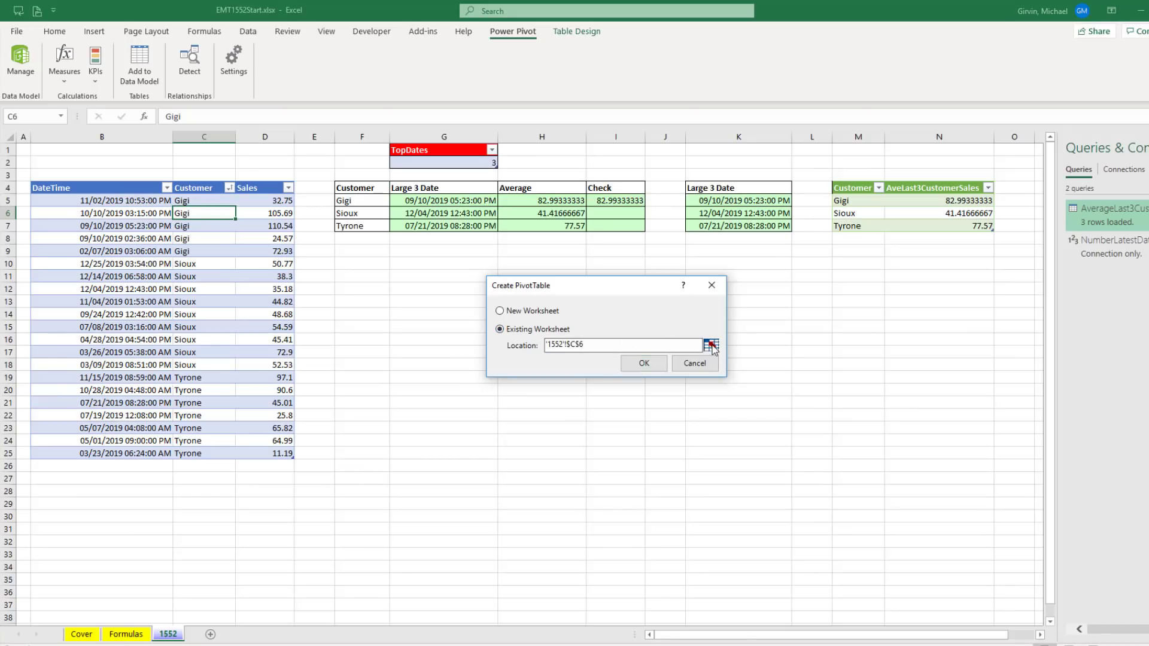
left_click(1040, 635)
left_click(1040, 634)
left_click(1040, 635)
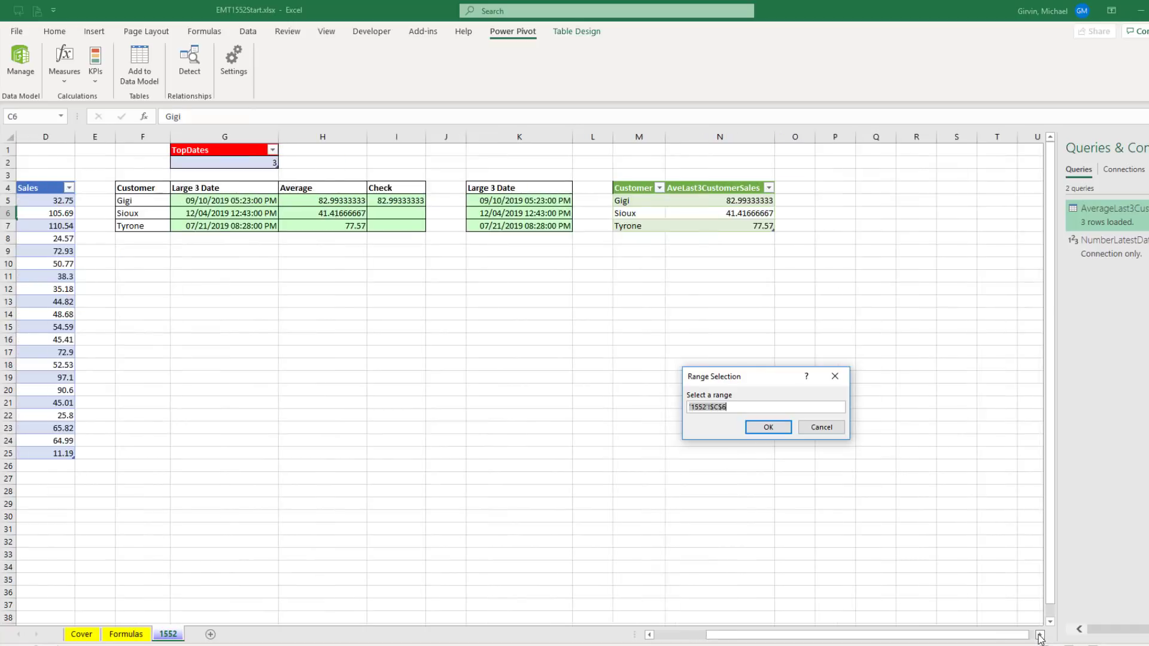
left_click(1040, 635)
left_click(782, 188)
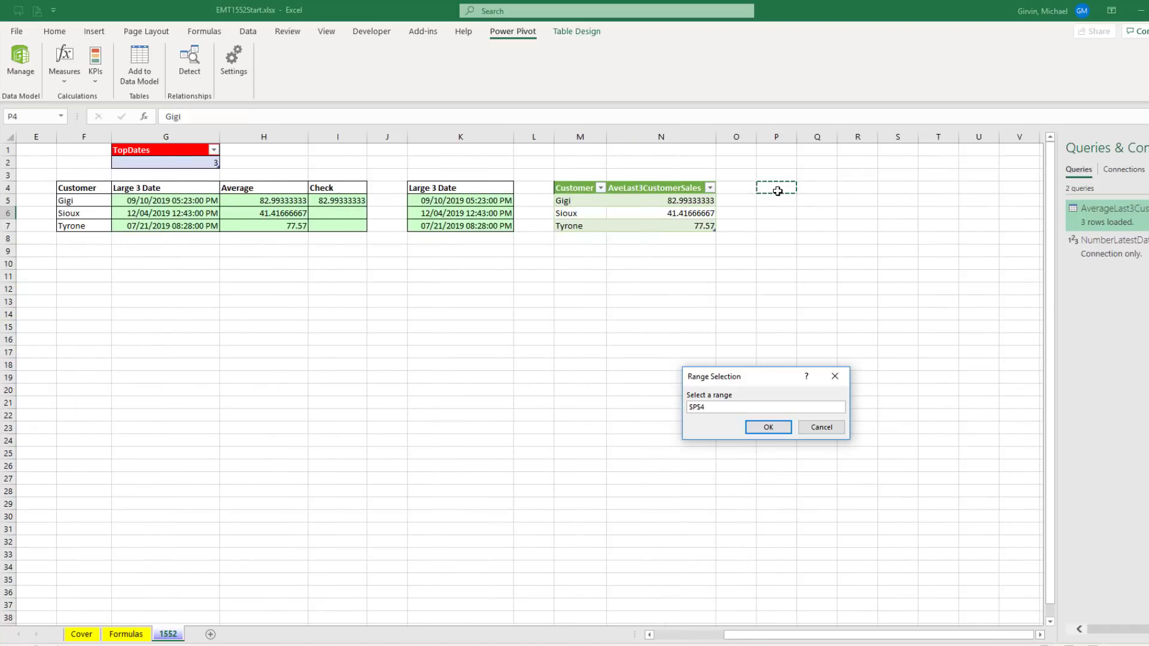
left_click(769, 427)
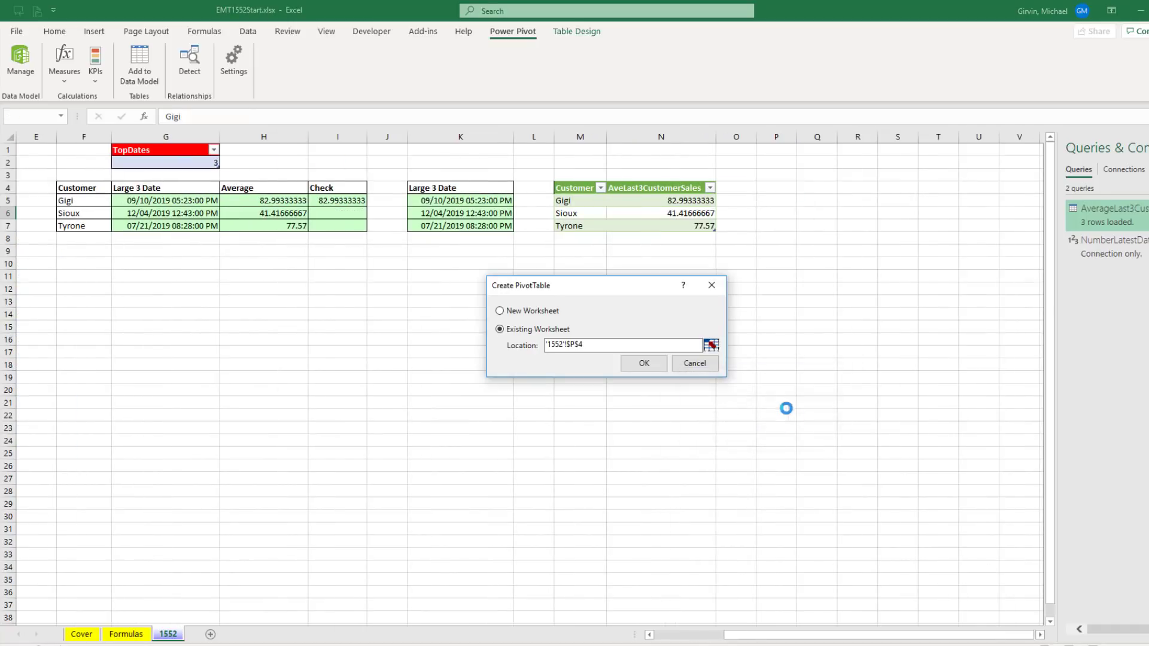
left_click(651, 363)
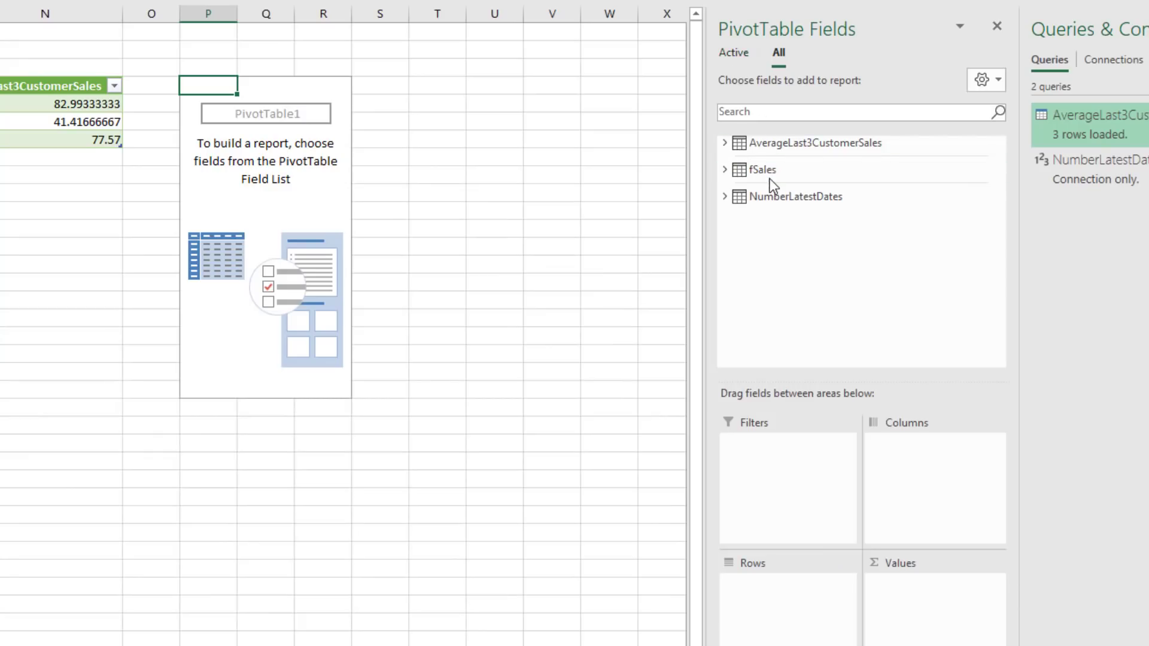
- Show fSales among the active PivotTable tables, and place Customer in Rows and the AveLast3CustSales measure in Values
right_click(766, 171)
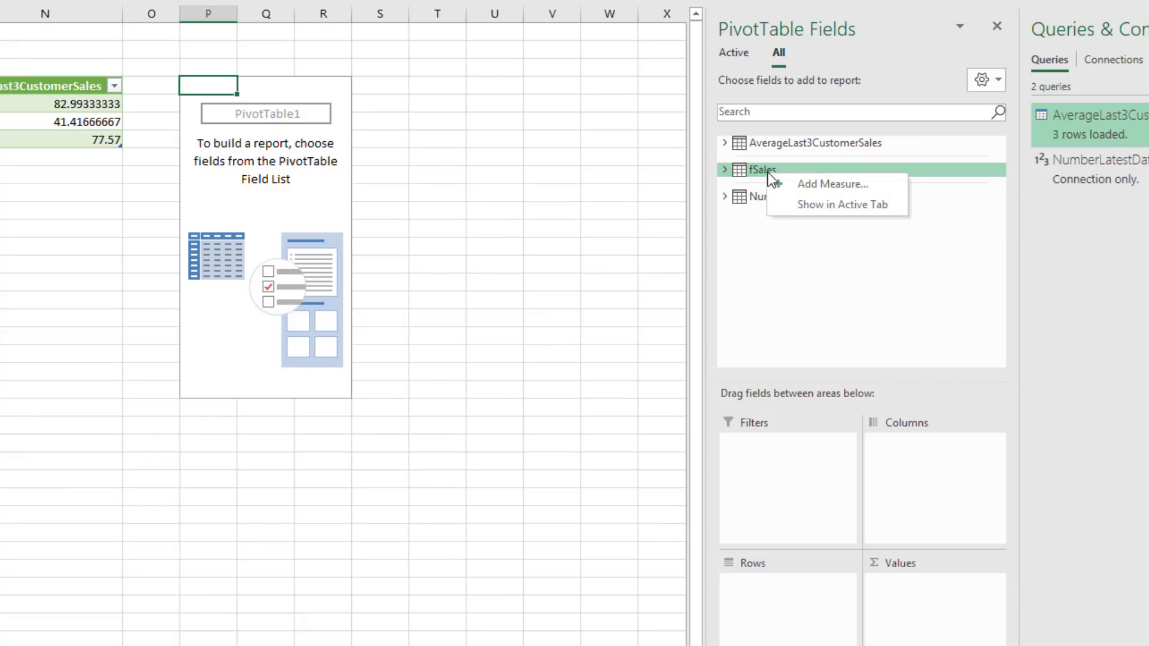
left_click(806, 204)
left_click(737, 52)
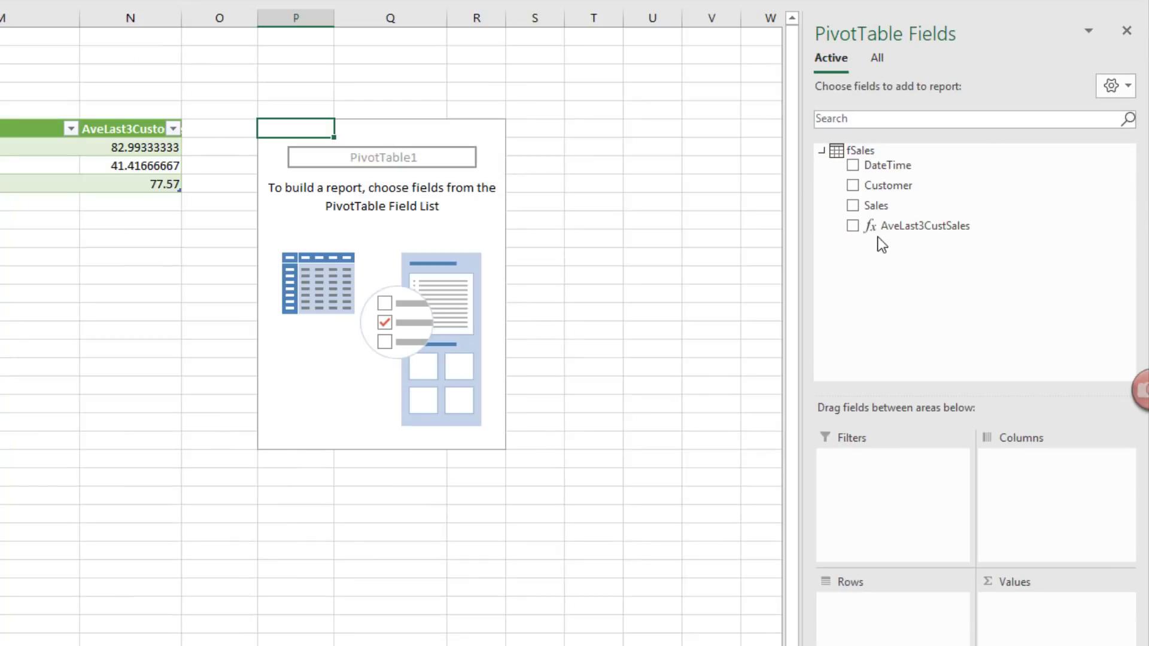
left_click_drag(878, 188, 895, 598)
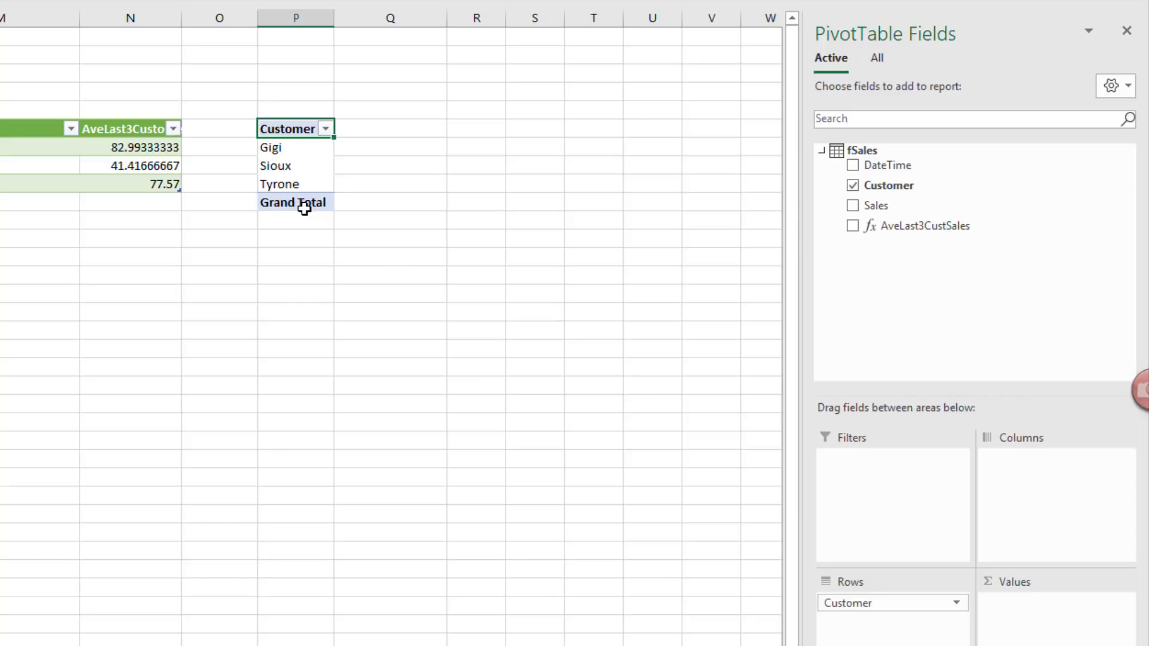
left_click_drag(883, 224, 1033, 629)
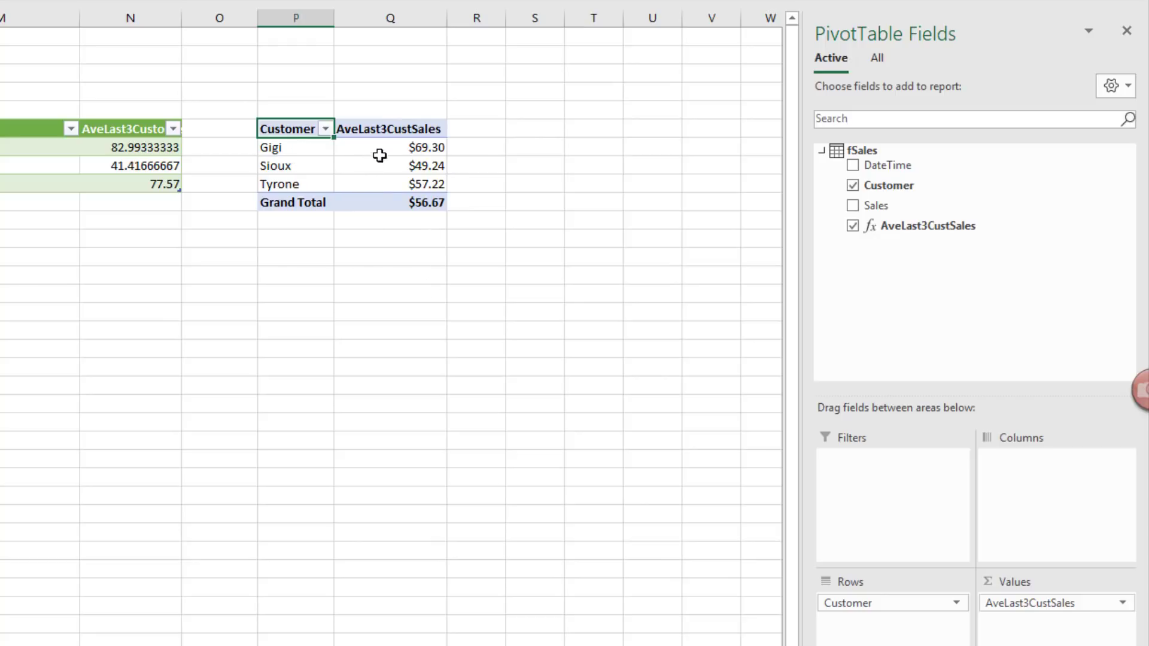
left_click(402, 149)
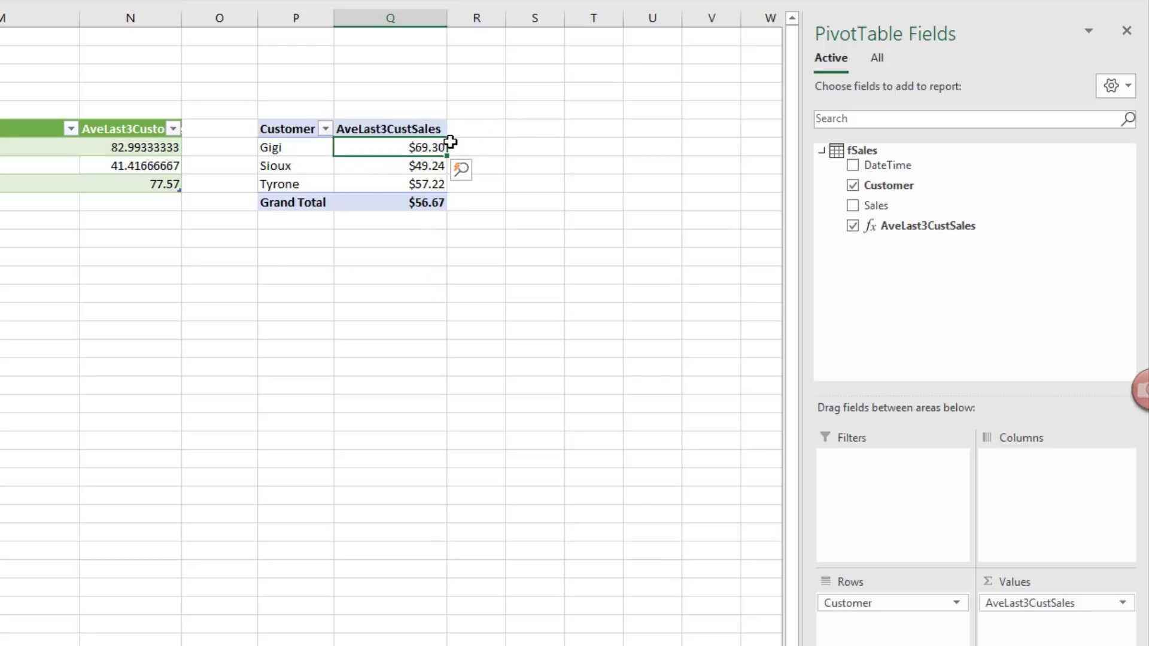
left_click(290, 150)
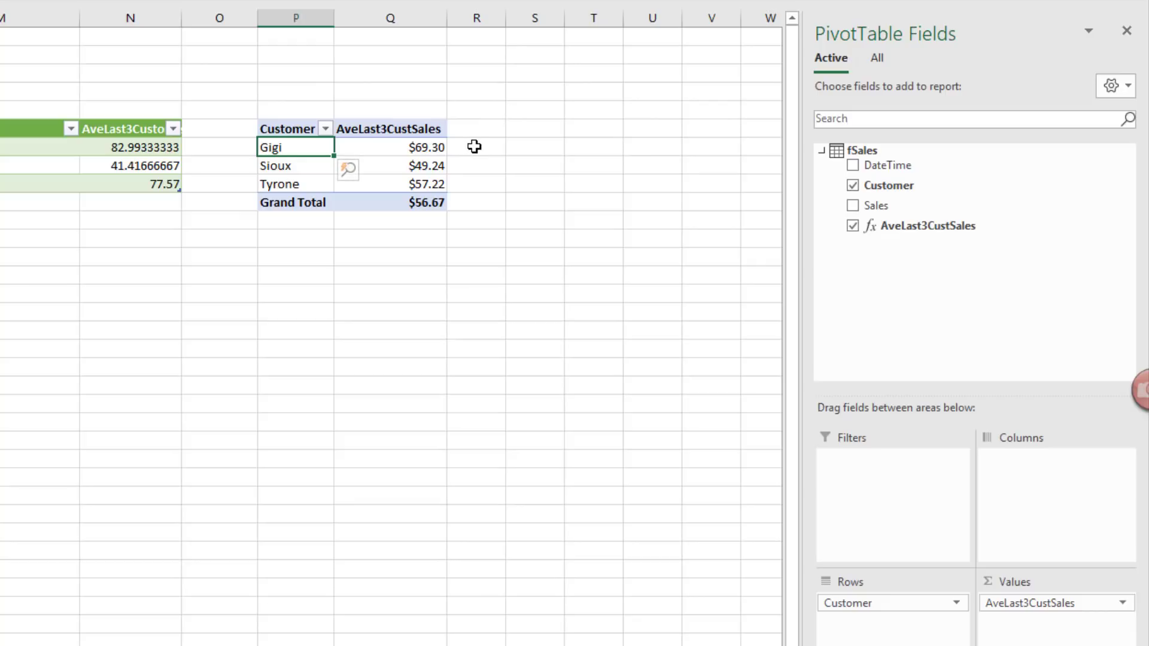
left_click(430, 158)
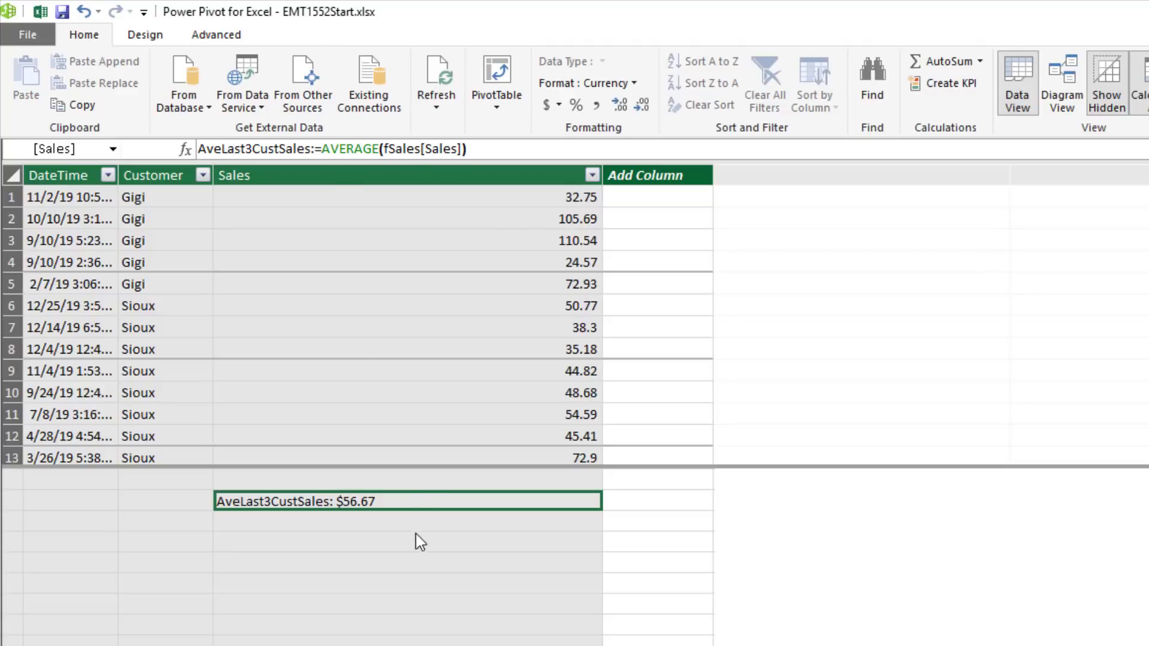
- In Power Pivot, wrap the AVERAGE(fSales[Sales]) expression of the AveLast3CustSales measure in CALCULATE, ready for a filter argument
left_click(323, 150)
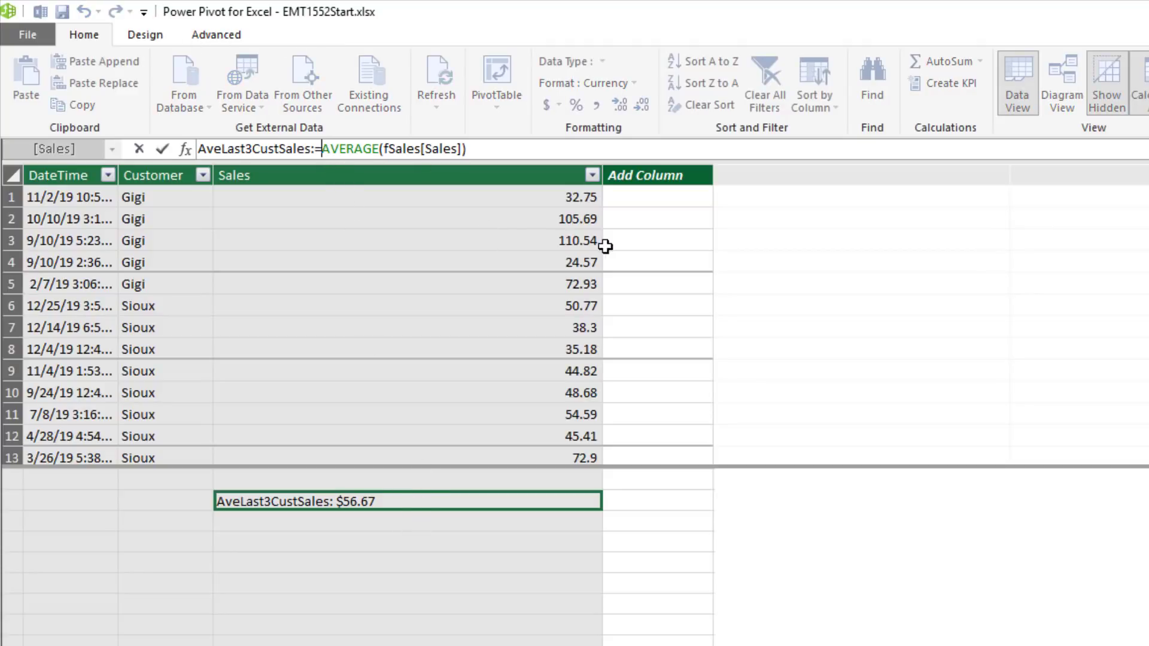
type("c")
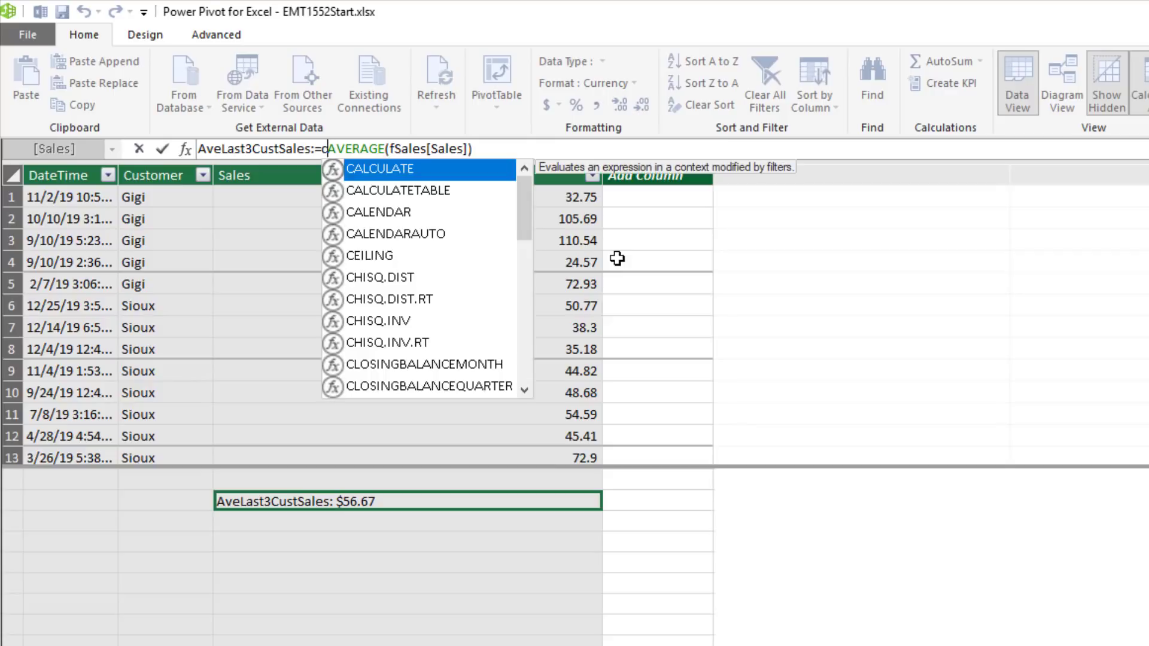
key("Tab")
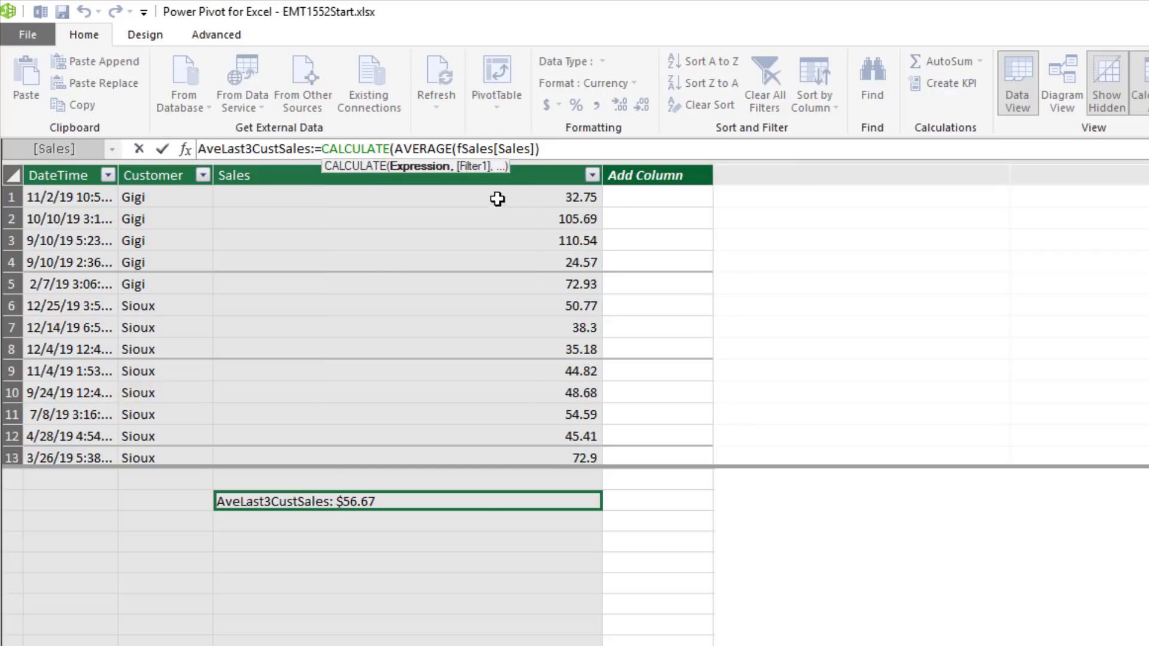
type(")")
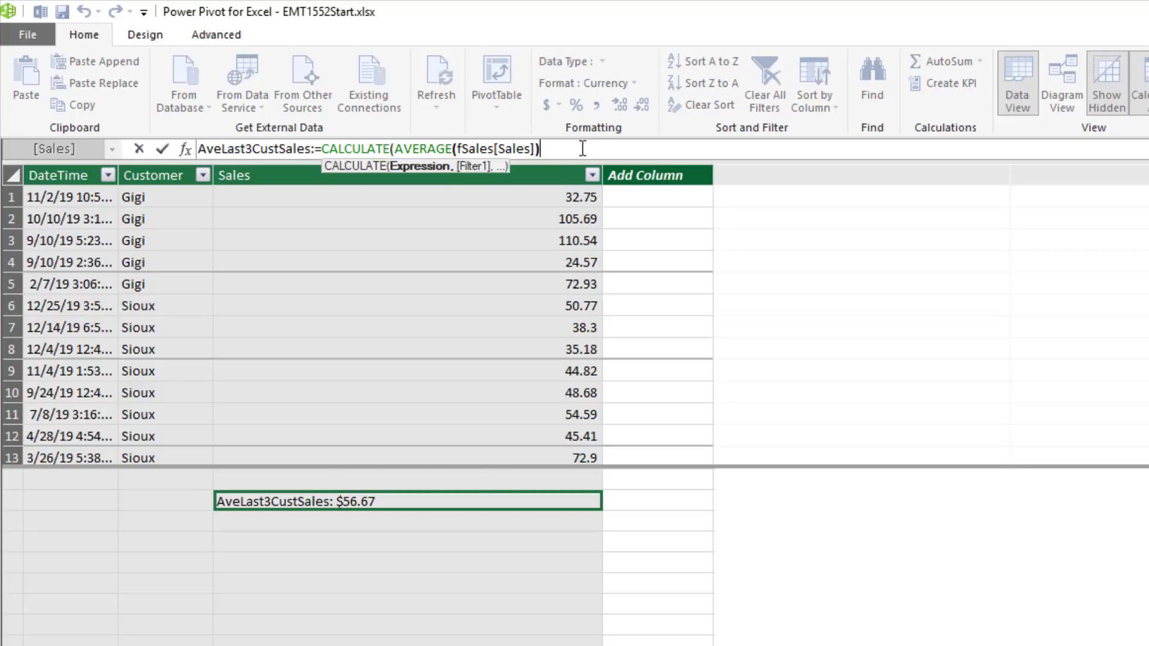
type(",")
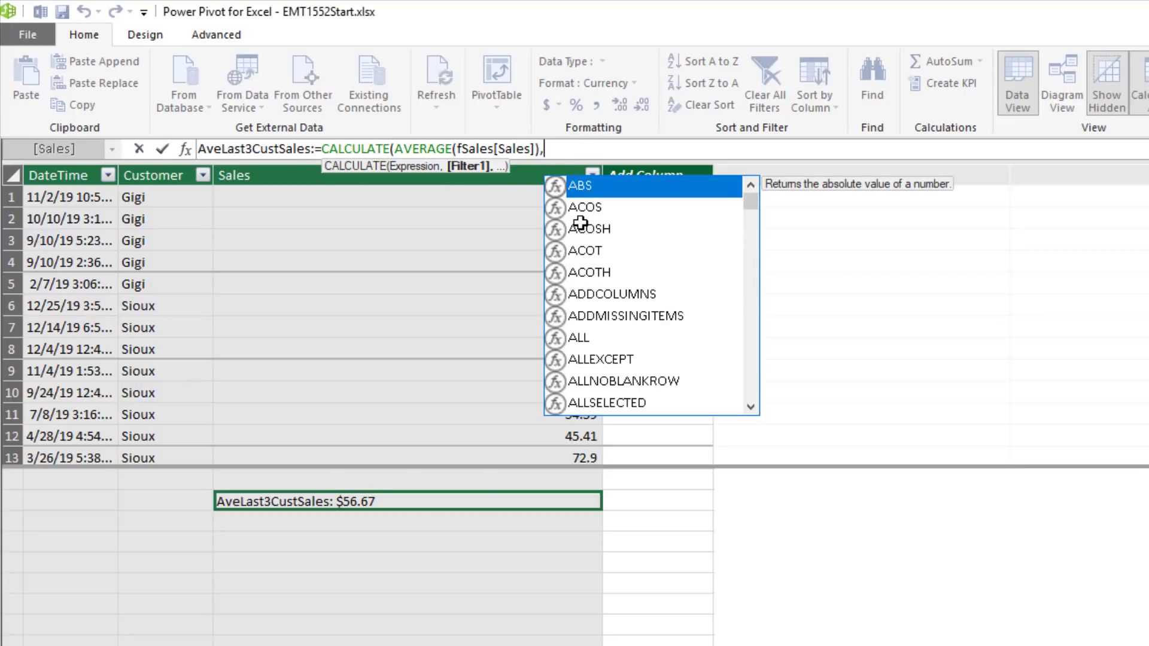
- Start the CALCULATE filter argument with TOPN, using 3 as the number of rows and fSales as the table
type("topn")
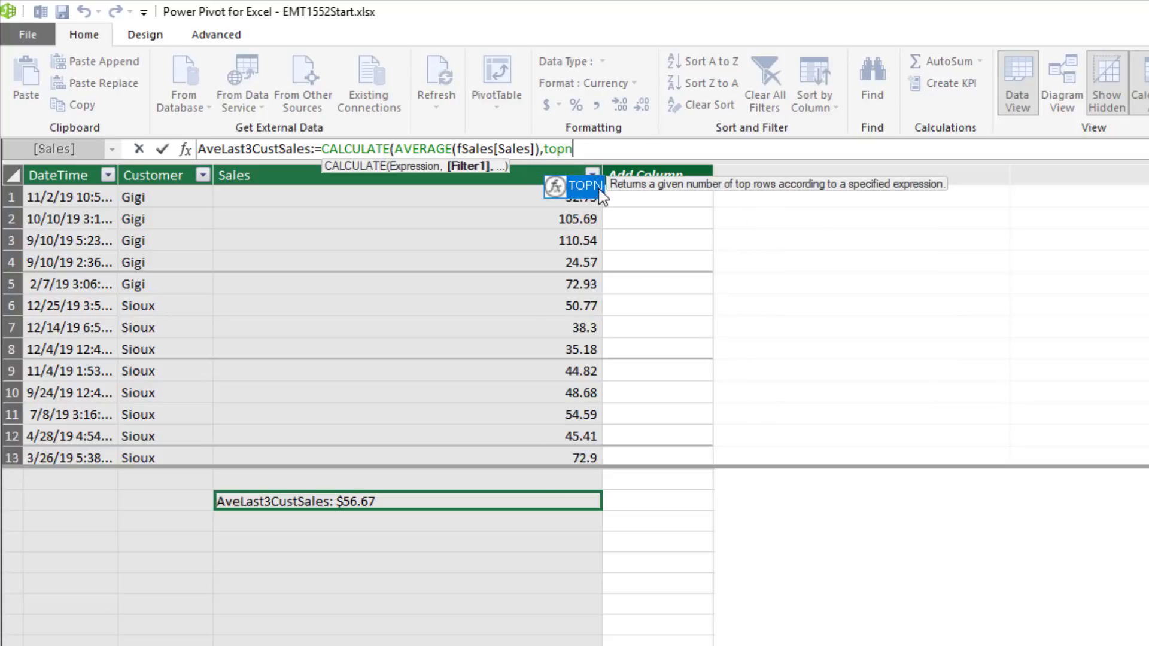
key("Tab")
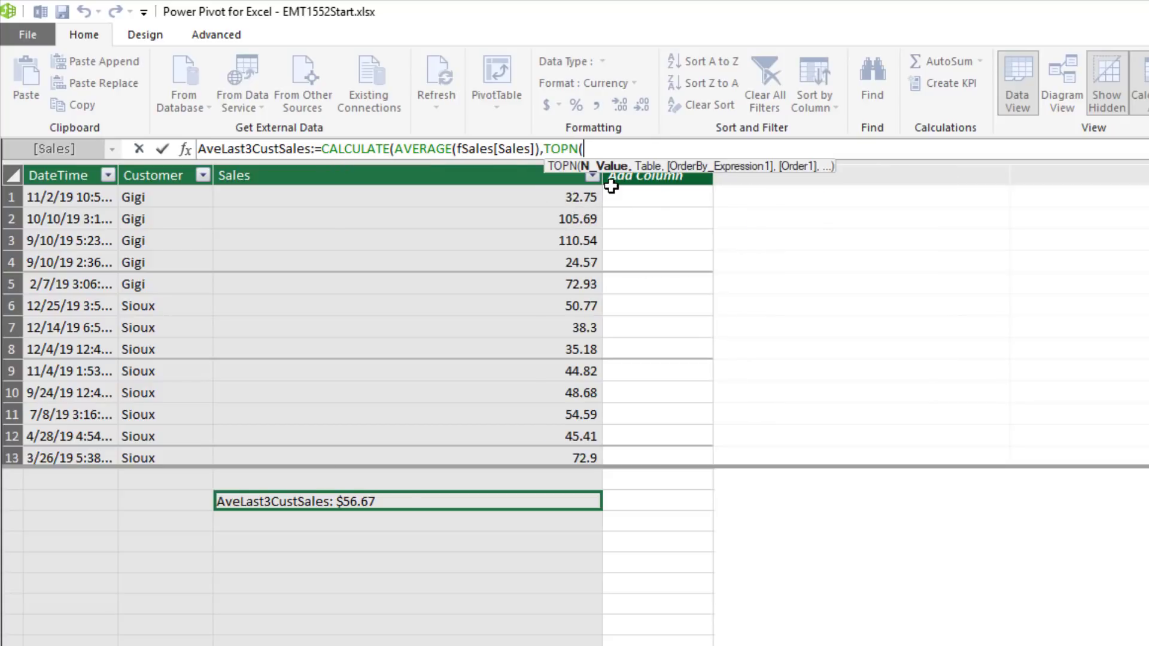
type("3")
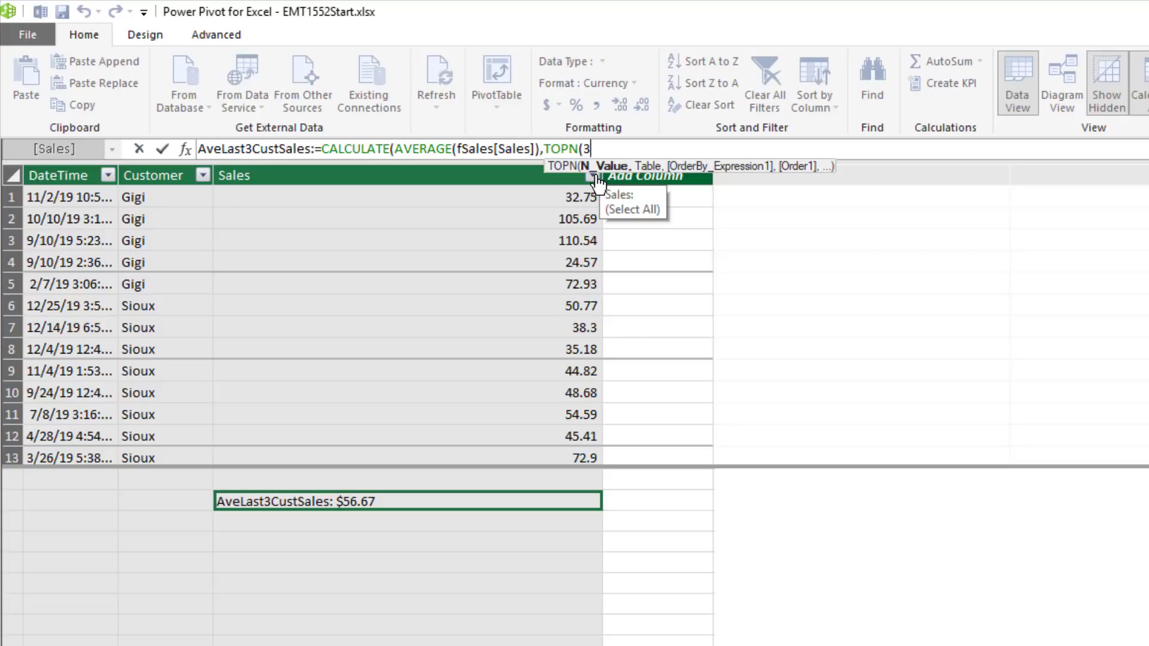
type(",")
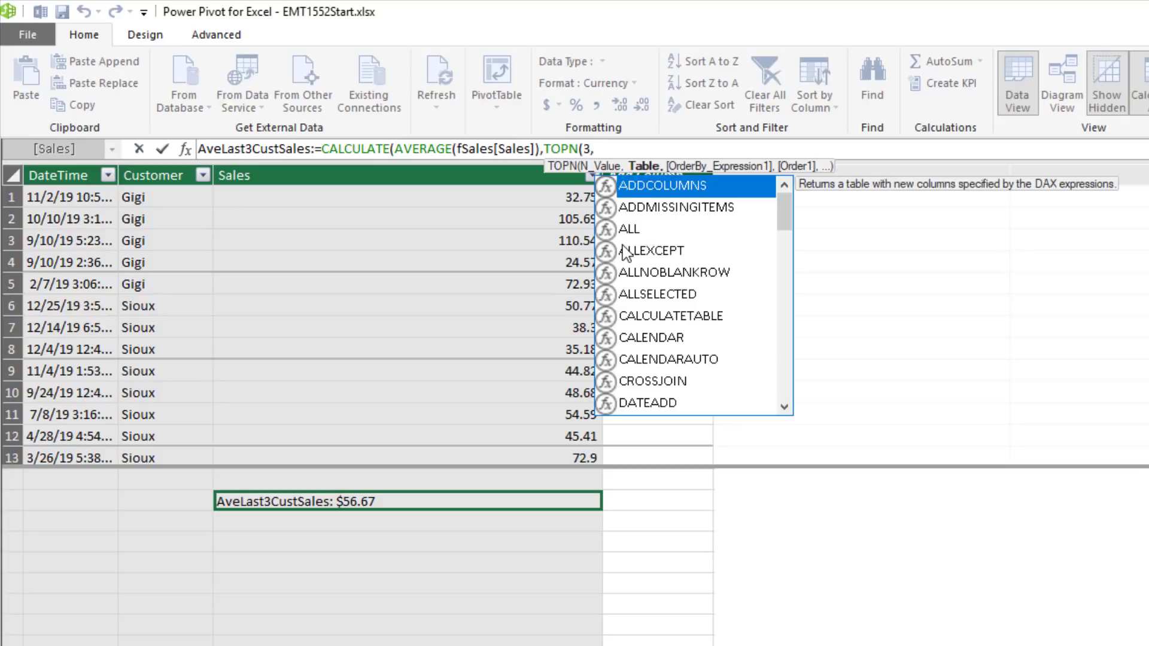
type("fSales")
key("Tab")
type(",")
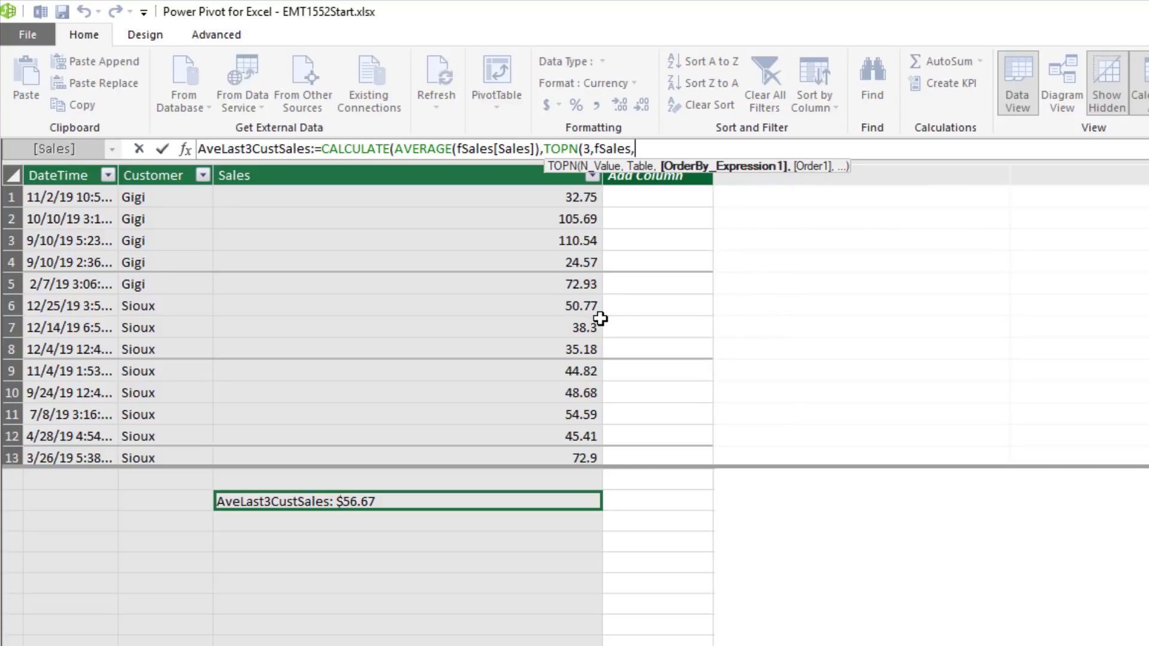
- Order TOPN by fSales[DateTime] with DESC, close both functions and commit the AveLast3CustSales measure
type("fs")
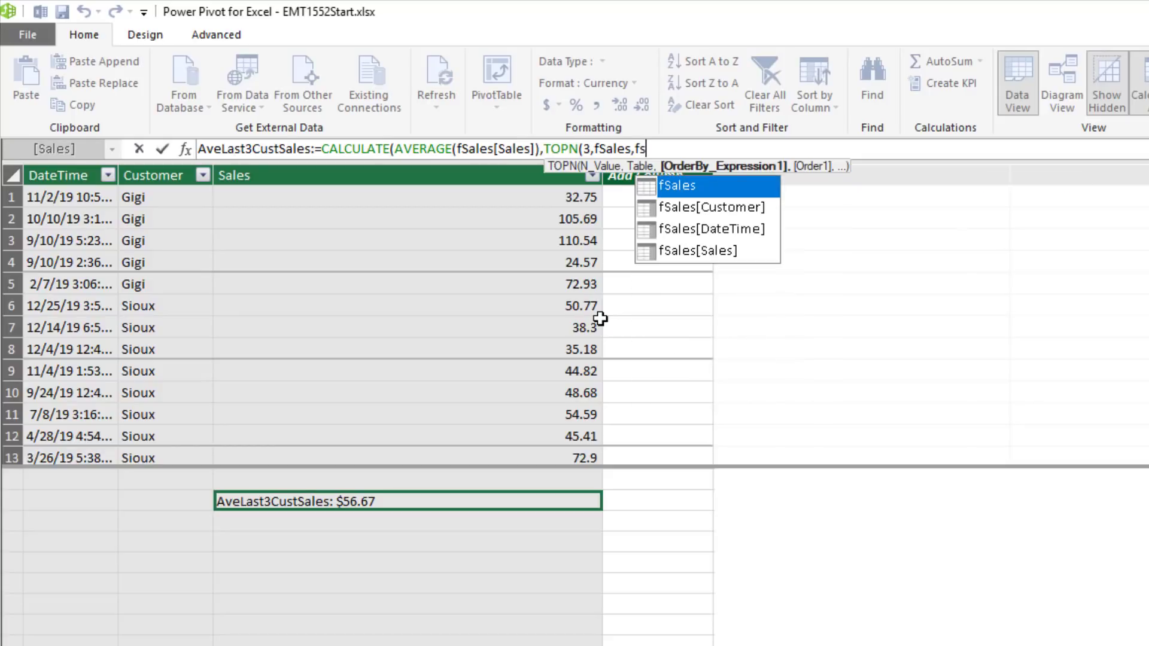
key("Down")
key("Down")
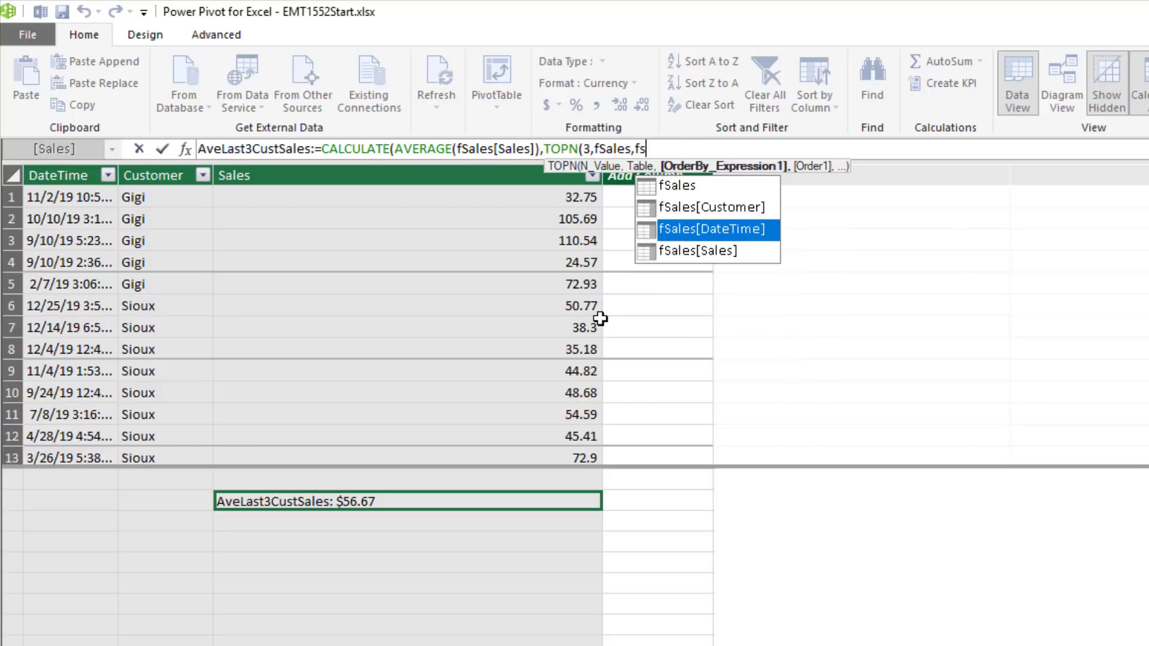
key("Tab")
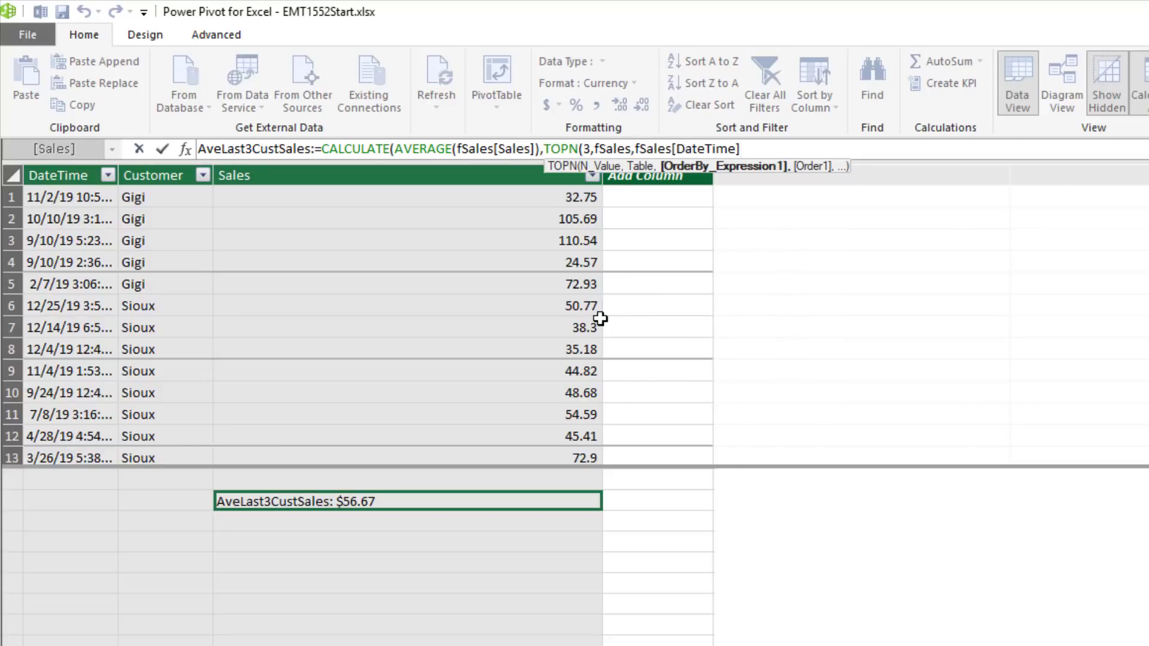
type(",")
key("Down")
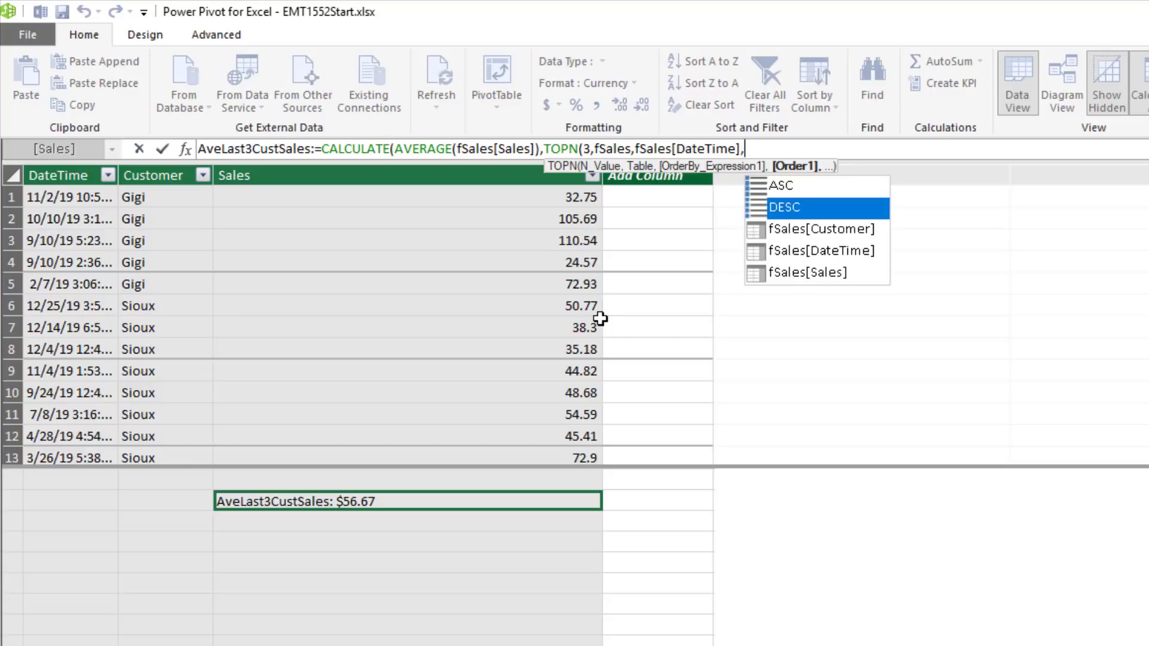
key("Tab")
type(")")
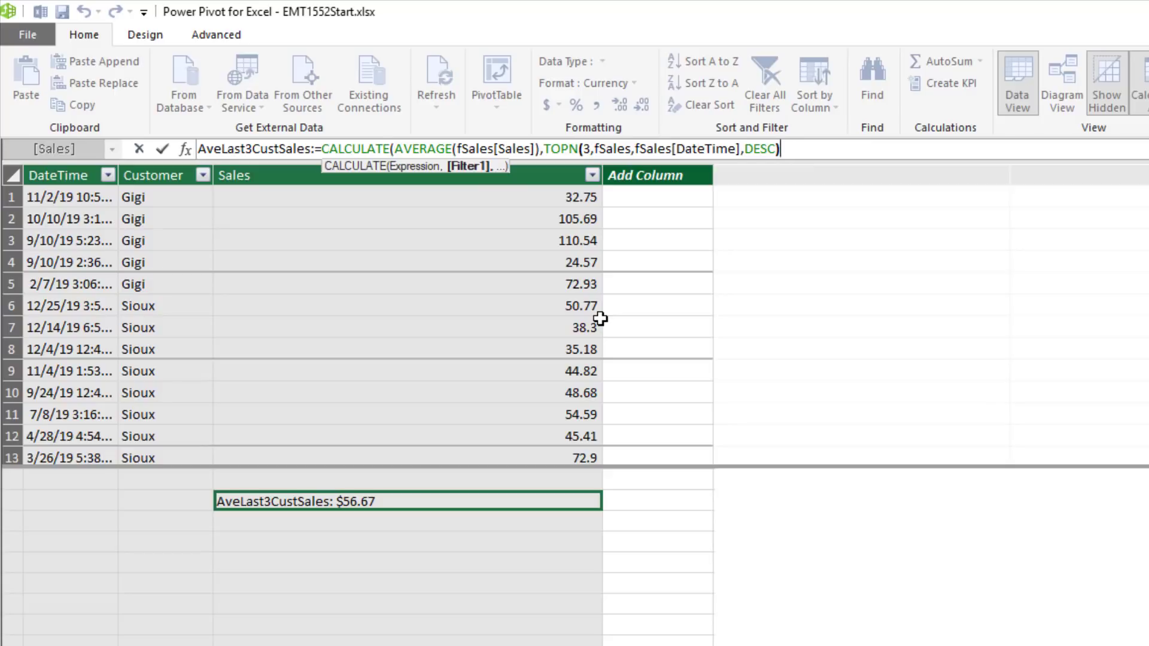
type(")")
key("Return")
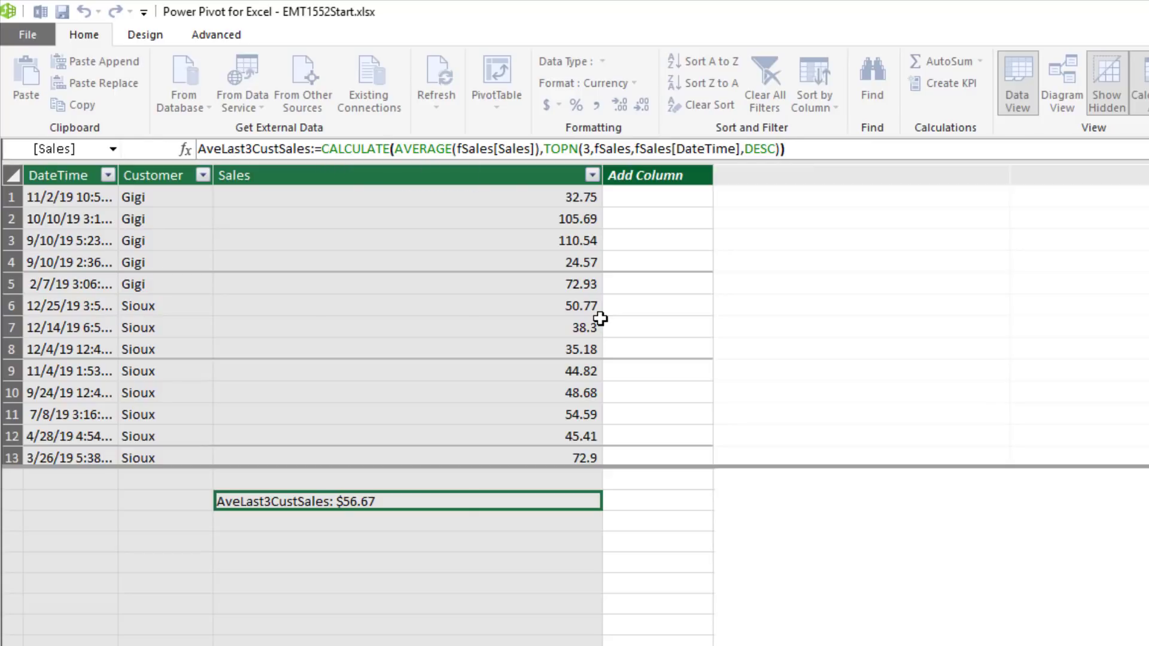
- Switch to Excel and add the one-value TopDates table above the formulas to the Data Model
key("alt+Tab")
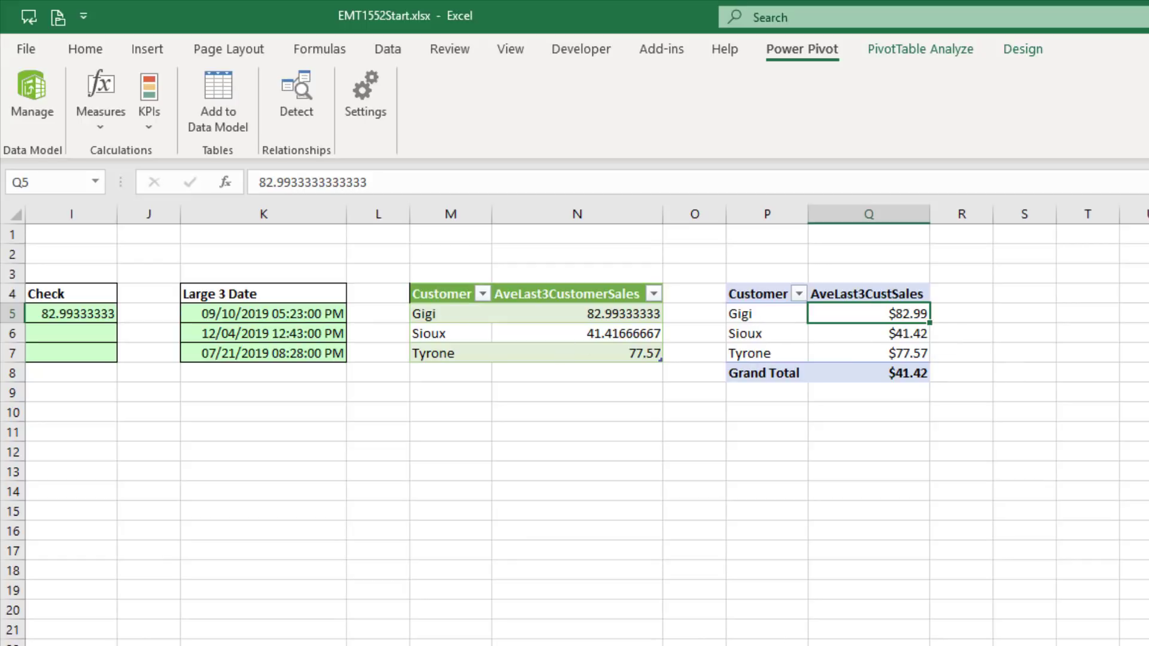
scroll(819, 638, "left", 4)
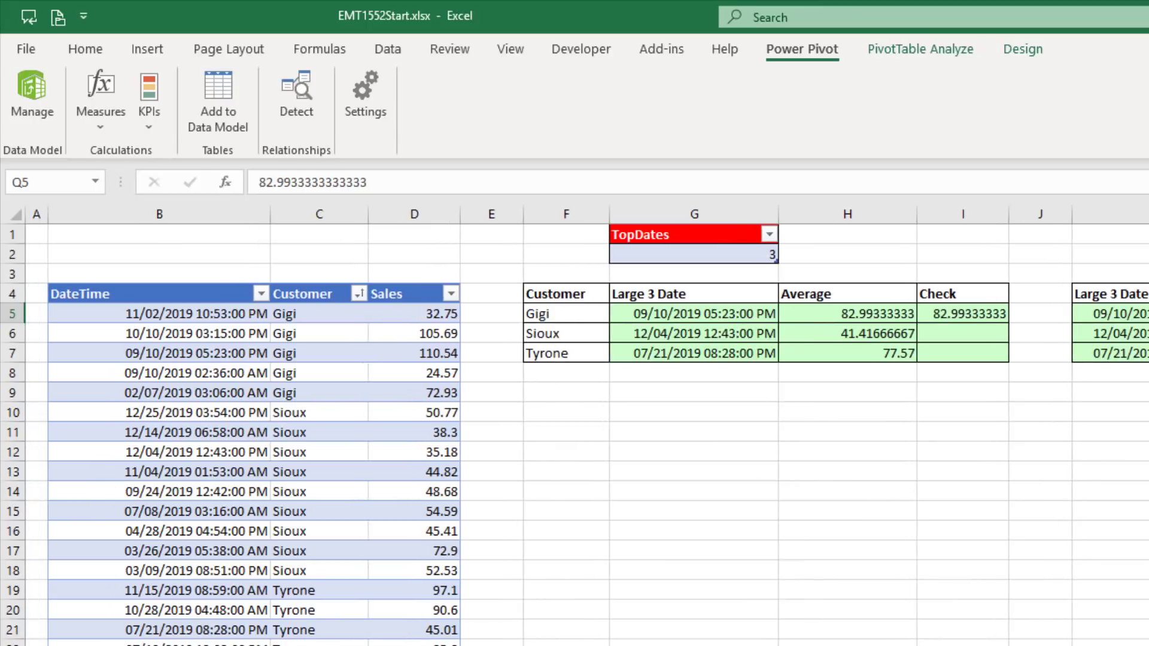
left_click(667, 234)
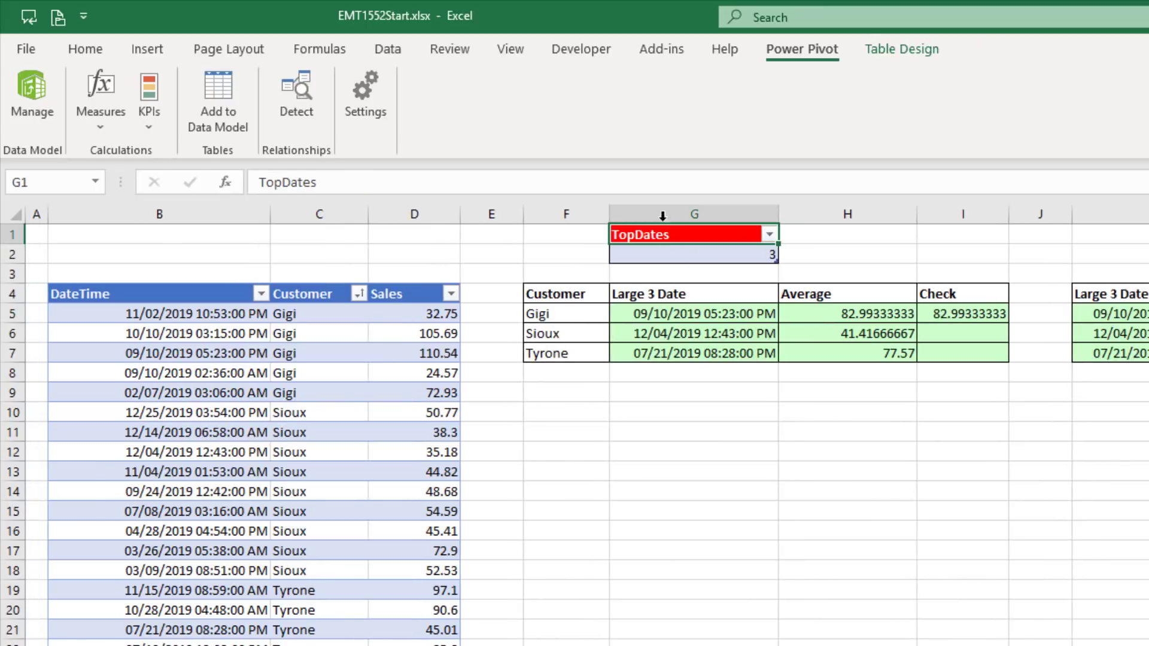
left_click(220, 106)
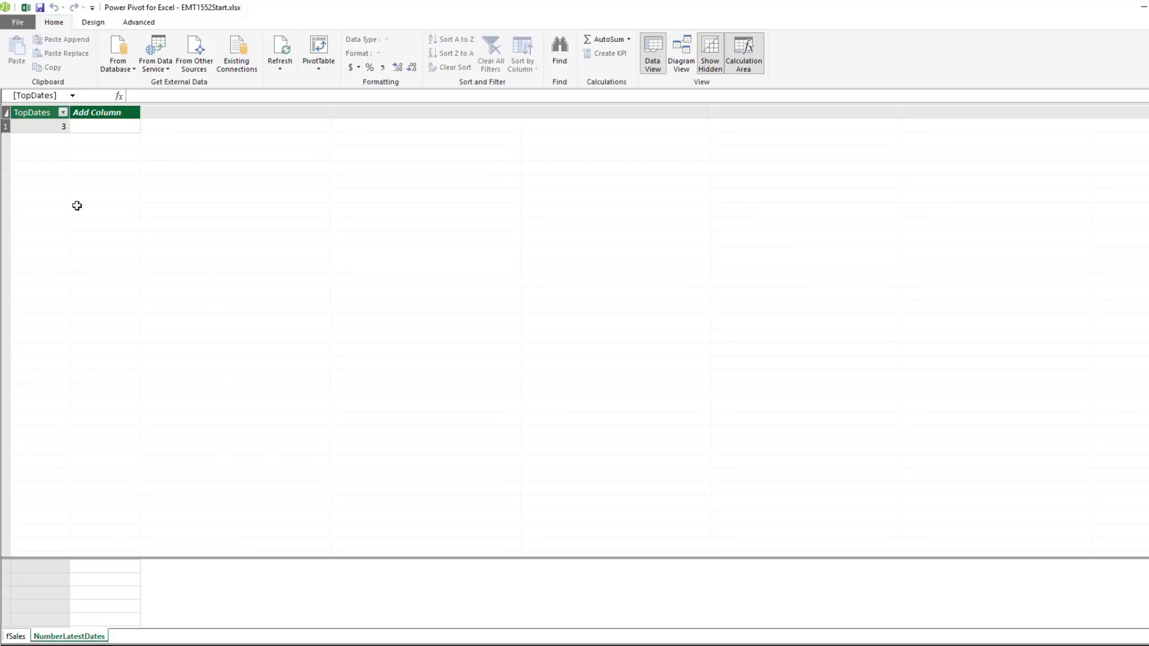
- In the fSales table's AveLast3CustSales measure, replace the hard-coded 3 in TOPN with VALUES(NumberLatestDates[TopDates])
left_click(16, 637)
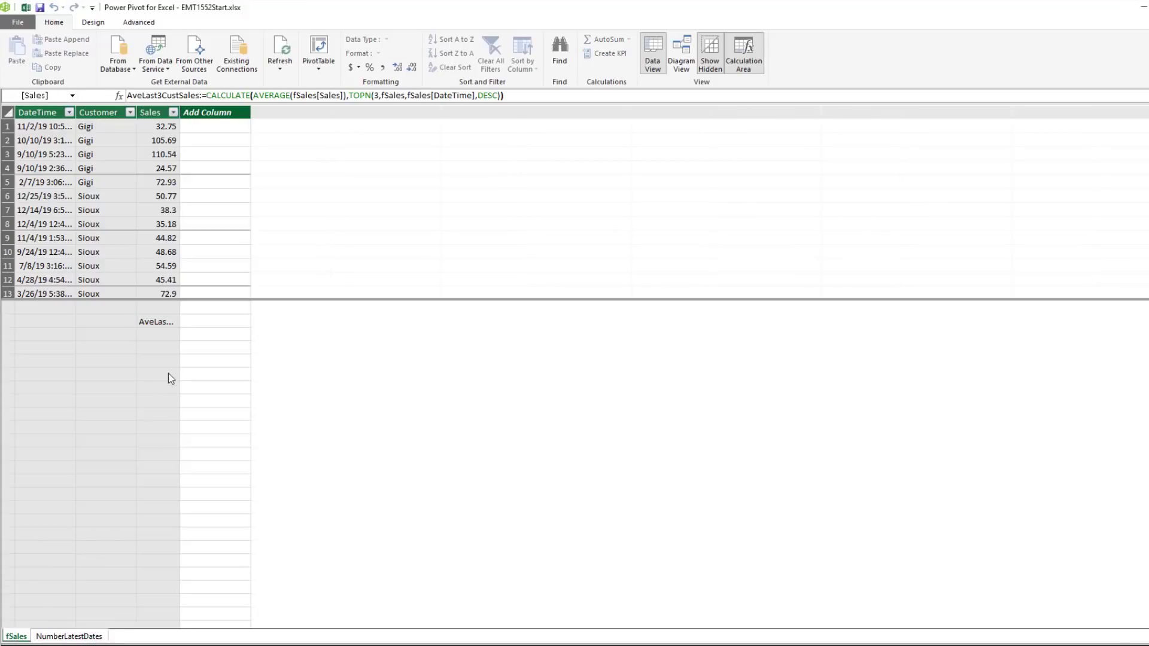
left_click(174, 325)
left_click_drag(180, 148, 457, 148)
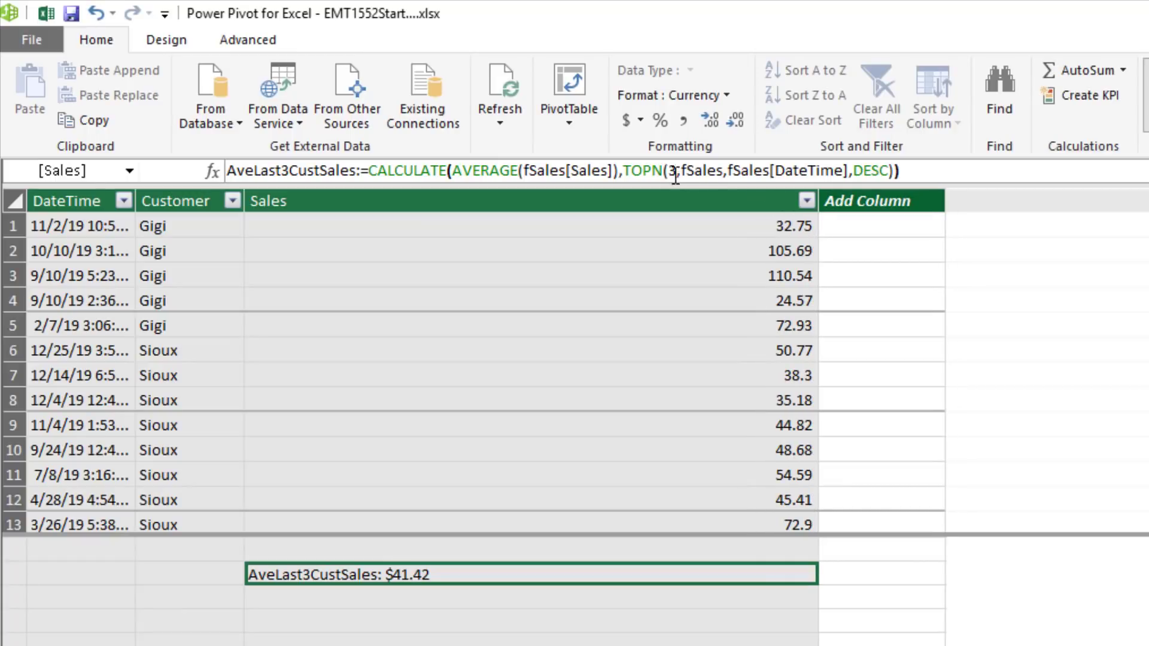
left_click(670, 172)
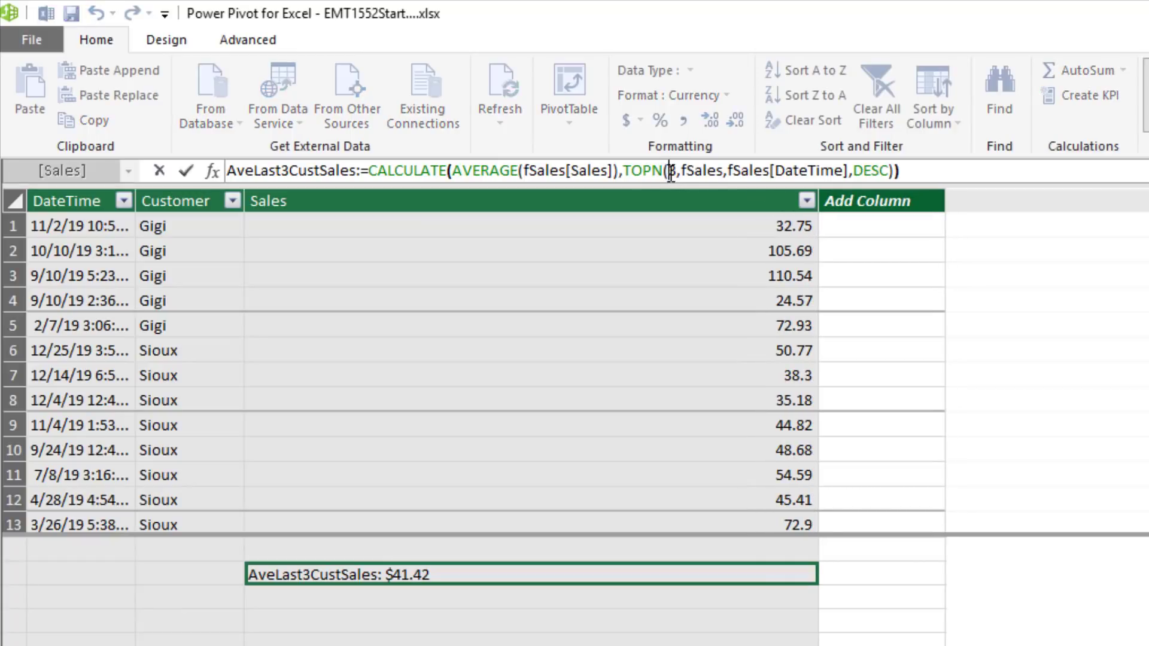
double_click(672, 172)
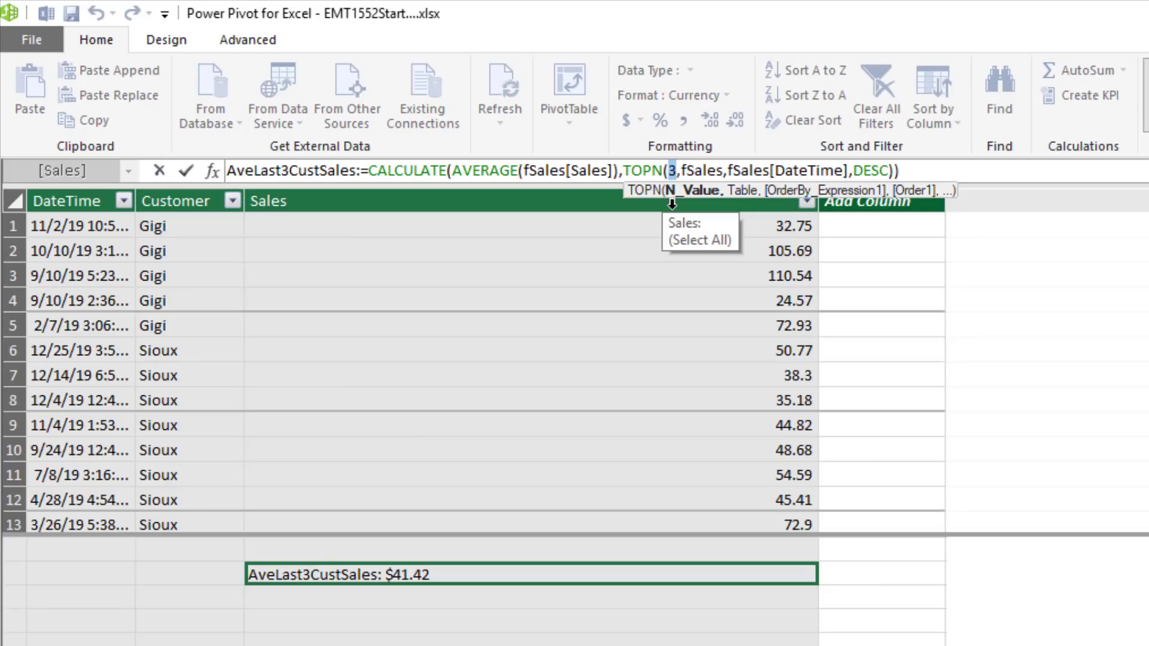
type("values")
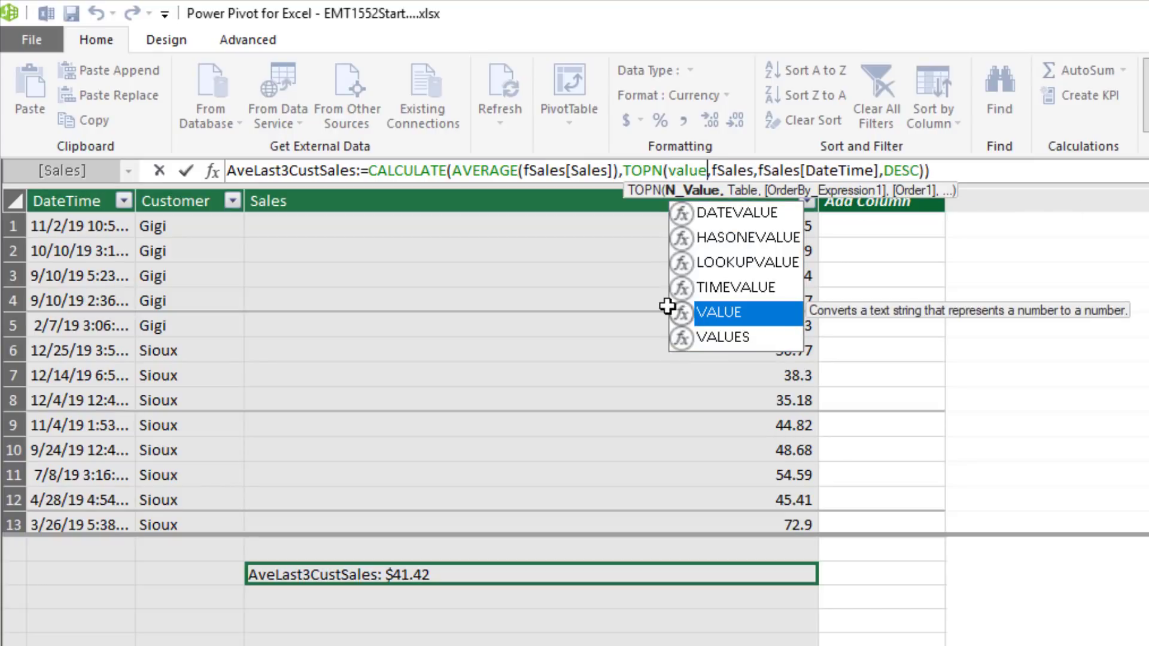
key("Tab")
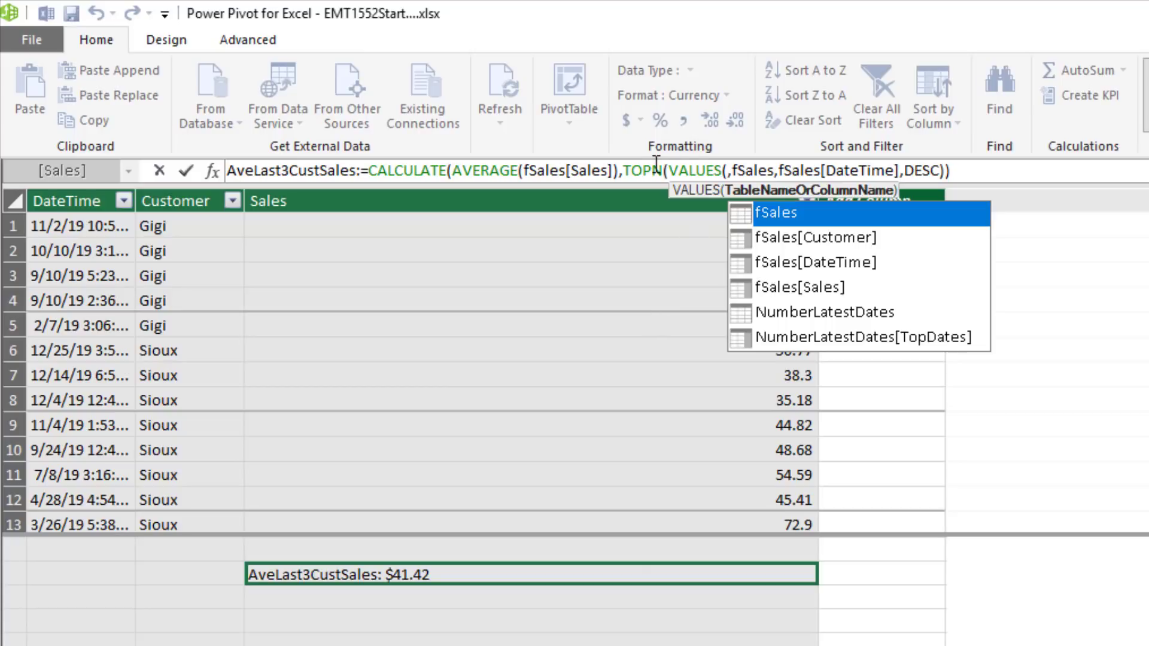
type("nu")
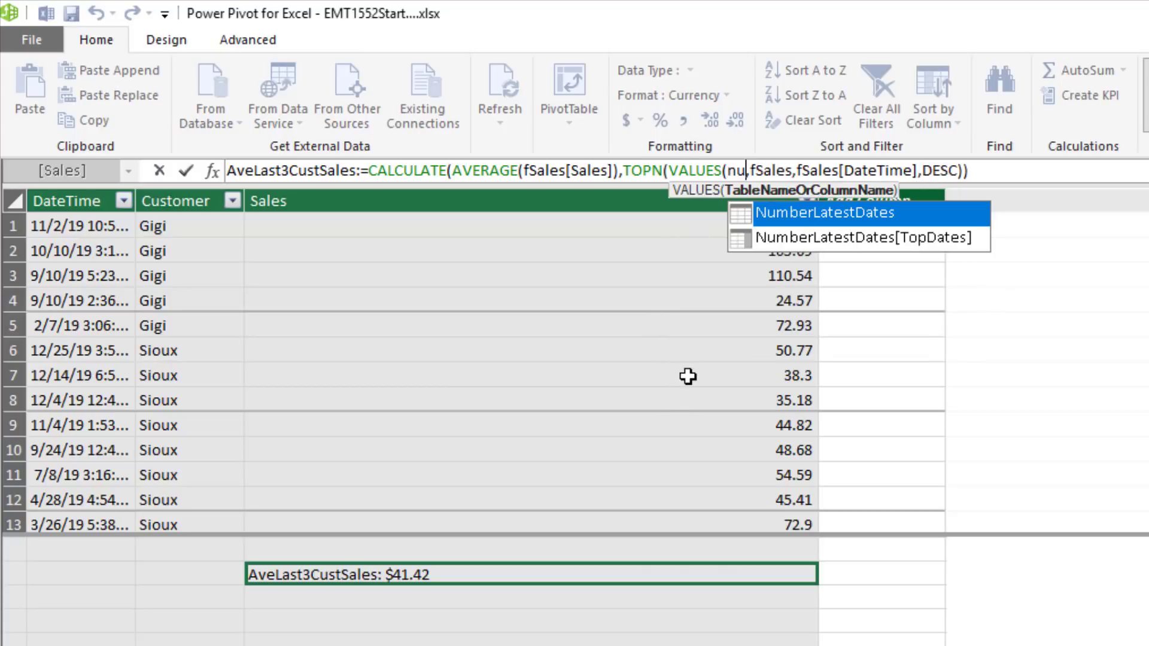
key("Down")
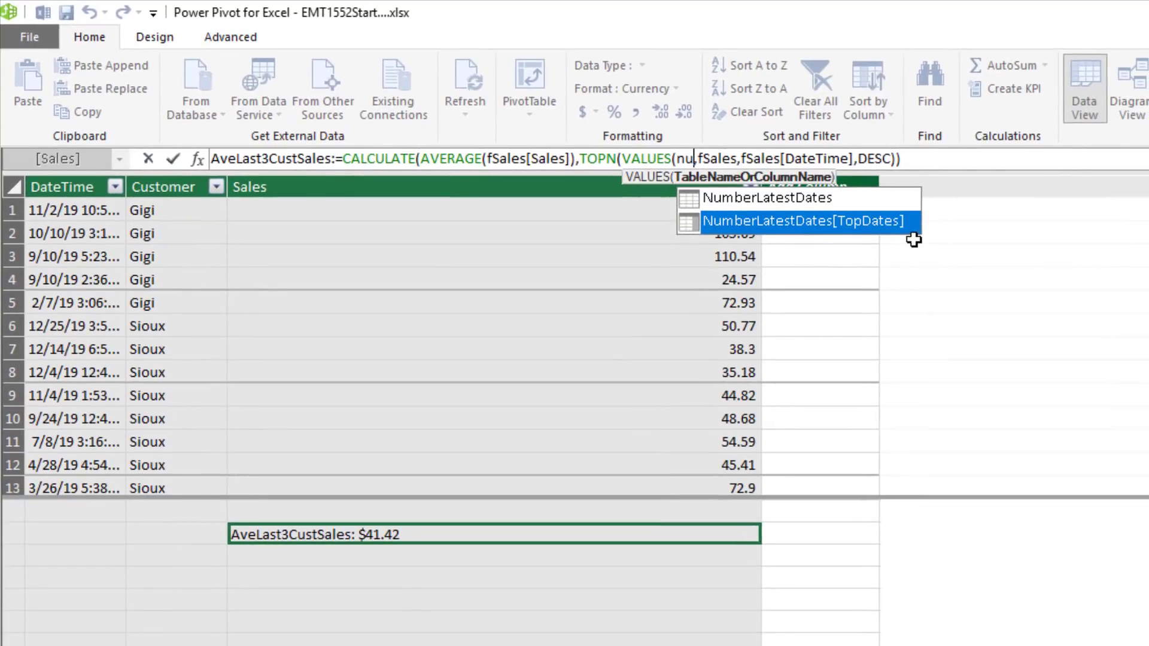
key("Tab")
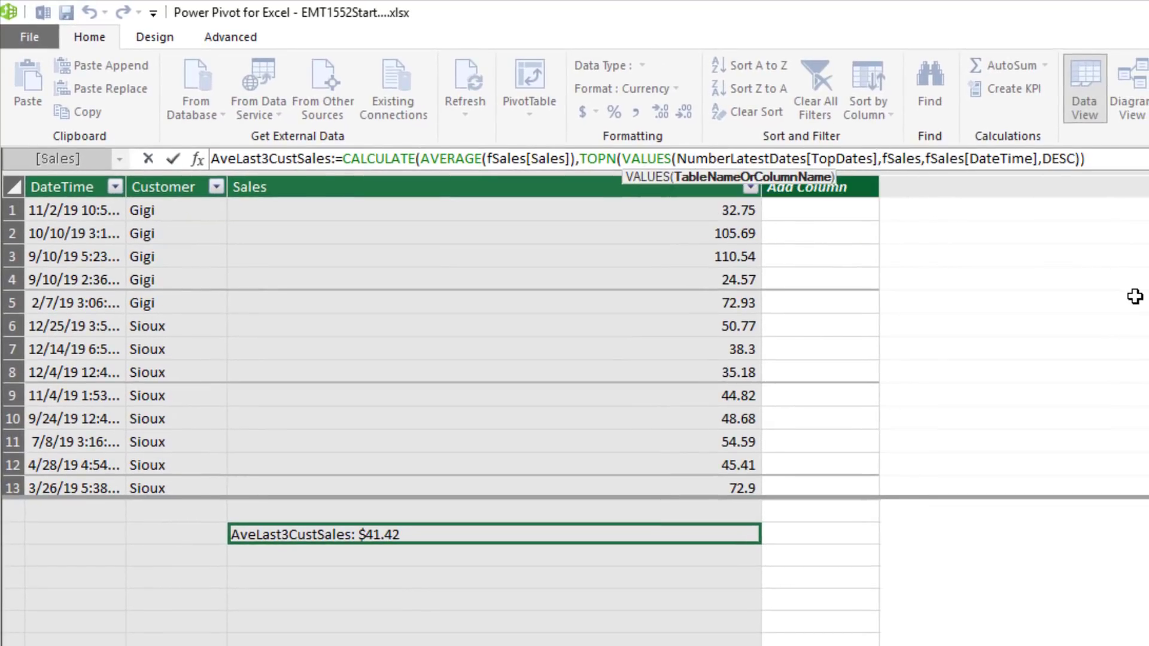
type(")")
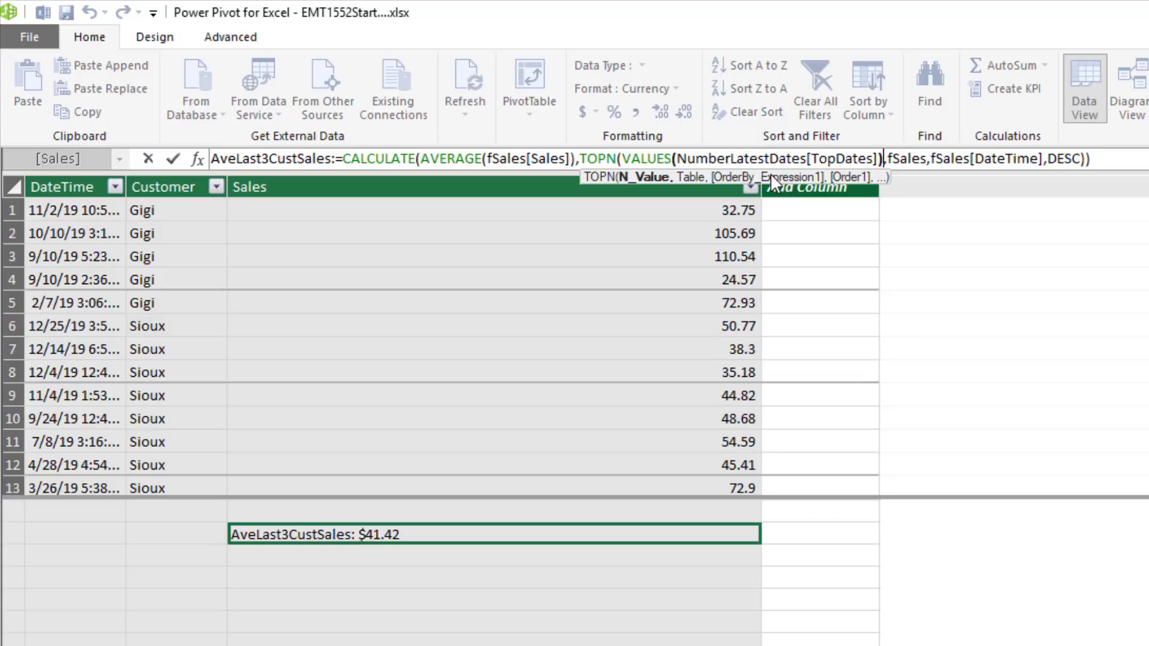
key("Return")
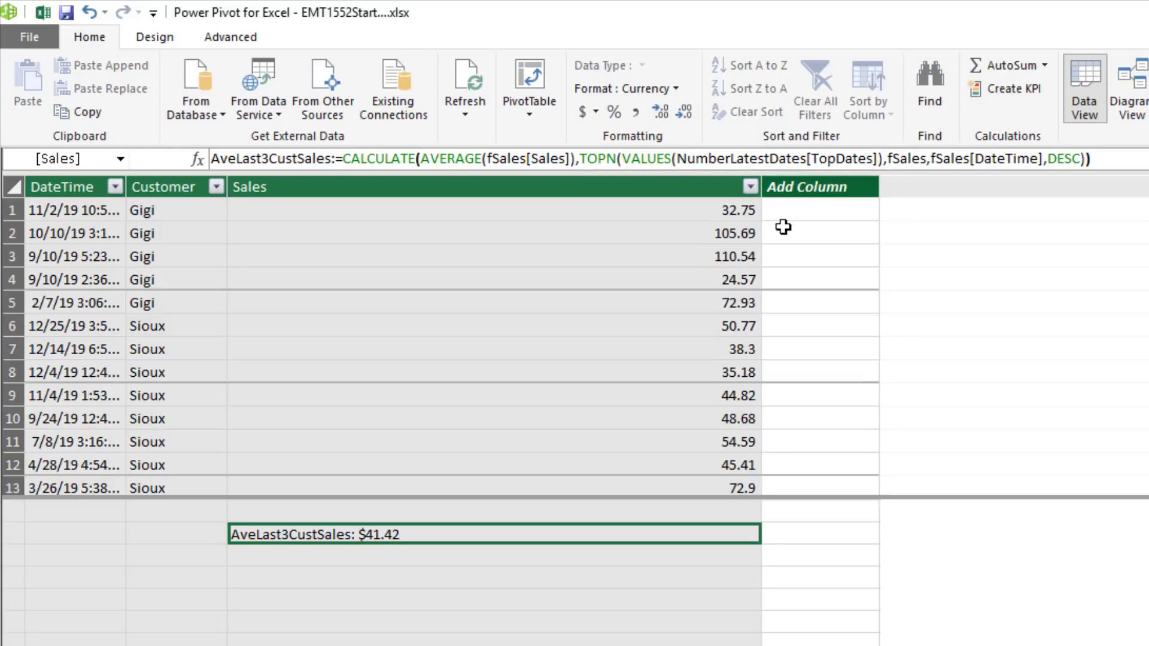
- Switch to Excel and move the query result table to G11 and the PivotTable to G18, below the formulas
key("alt+Tab")
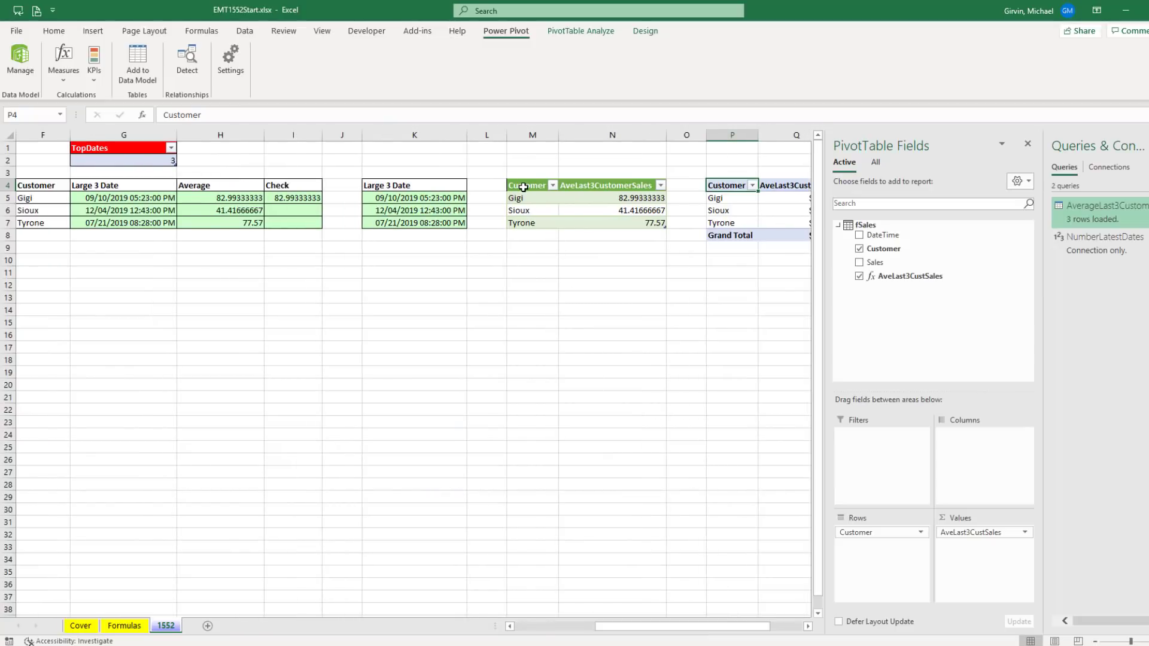
left_click_drag(547, 191, 239, 331)
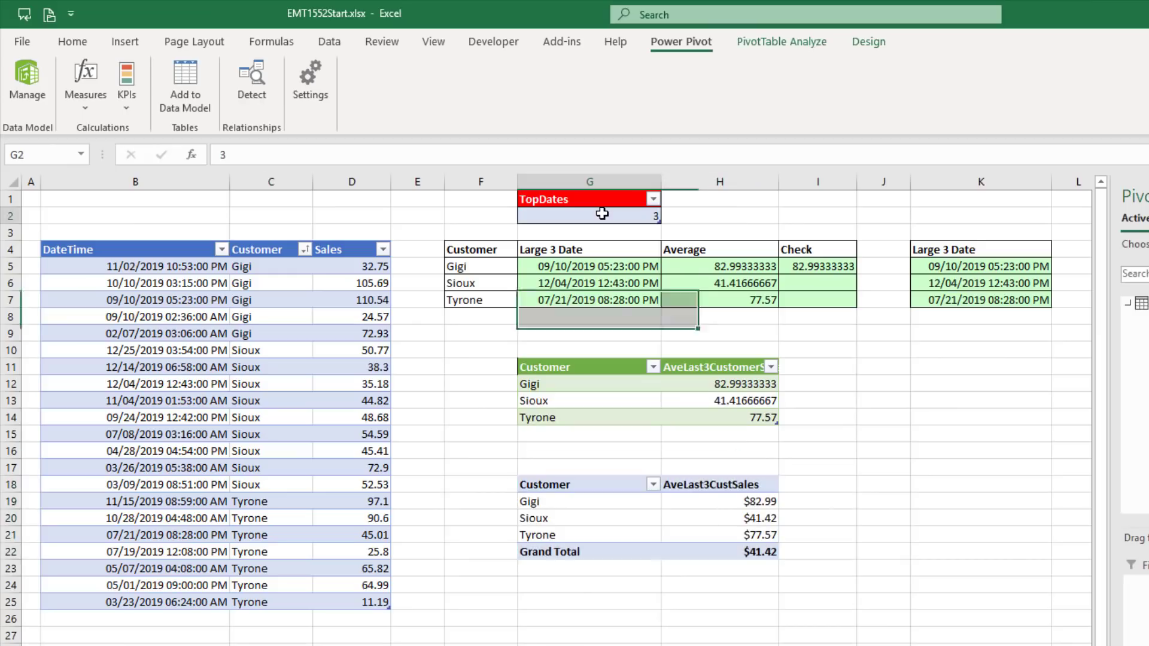
- Set TopDates in G2 to 4, refresh all queries and PivotTables, and widen column G to fit the dates
type("4")
key("Return")
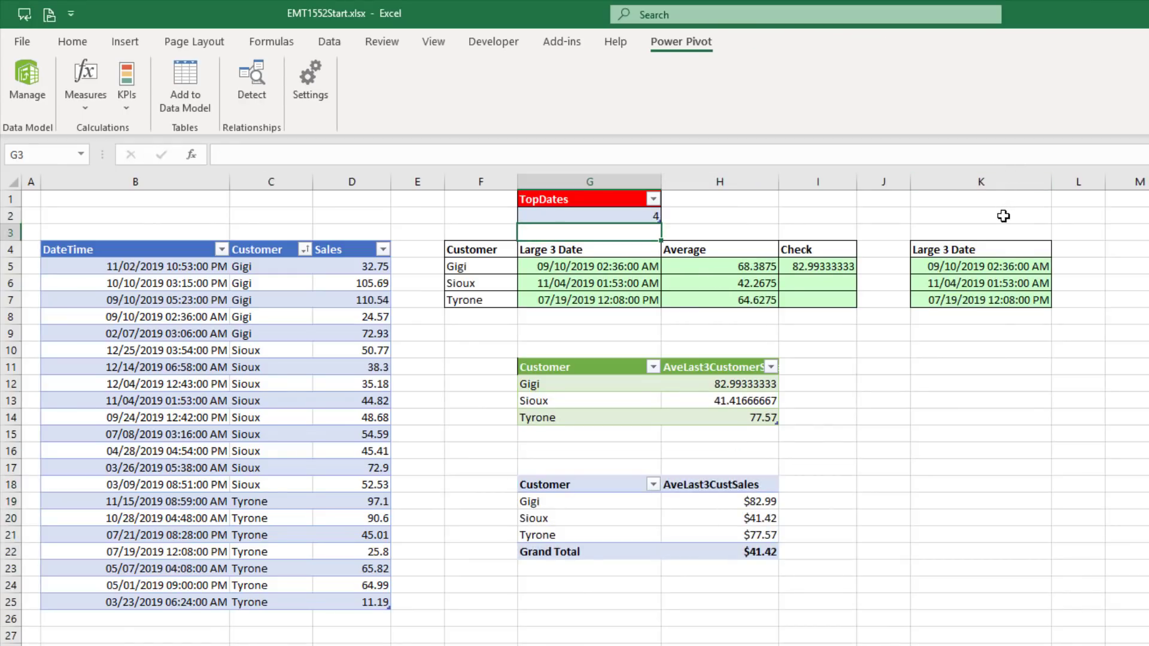
key("ctrl+alt+F5")
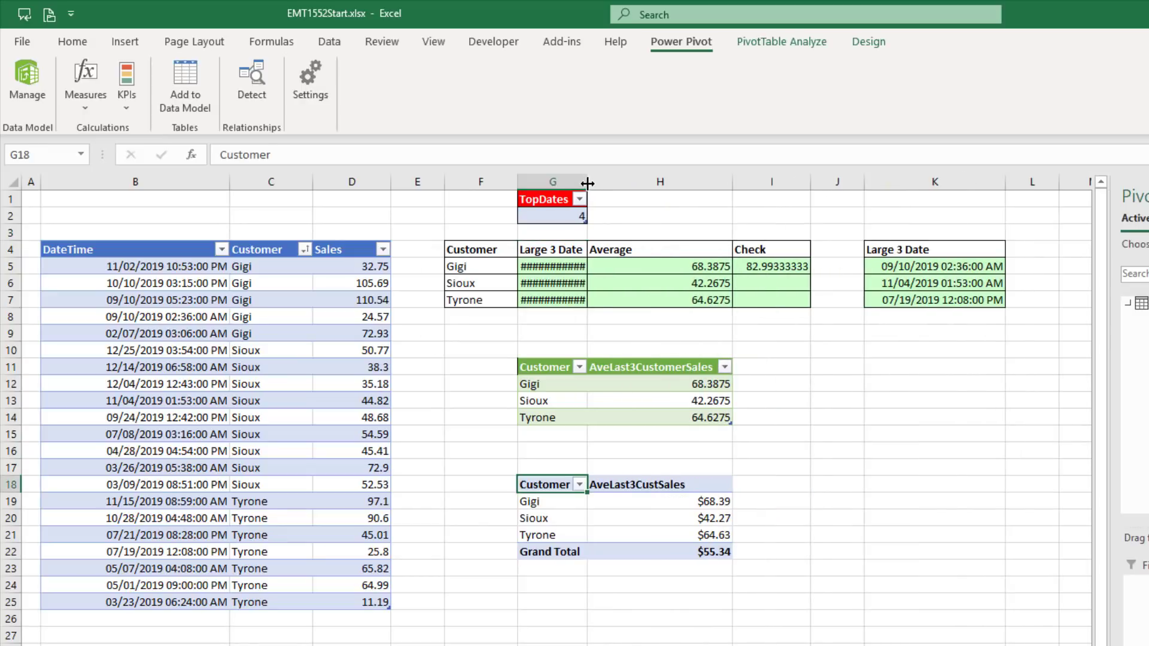
left_click_drag(587, 183, 670, 183)
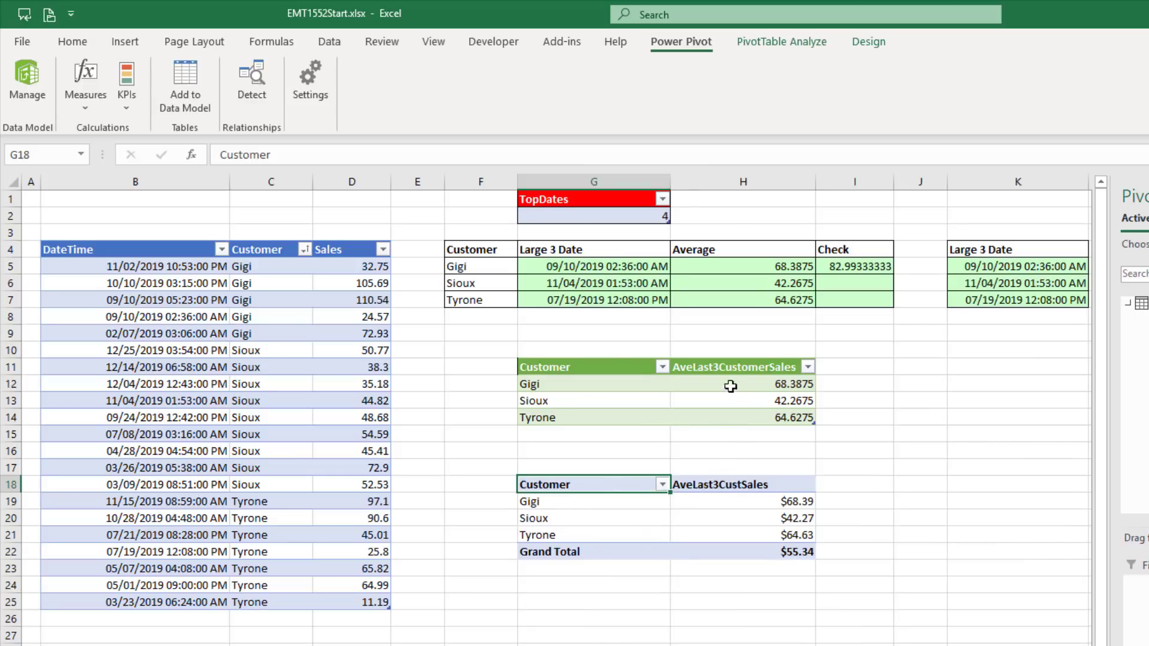
left_click_drag(670, 182, 677, 182)
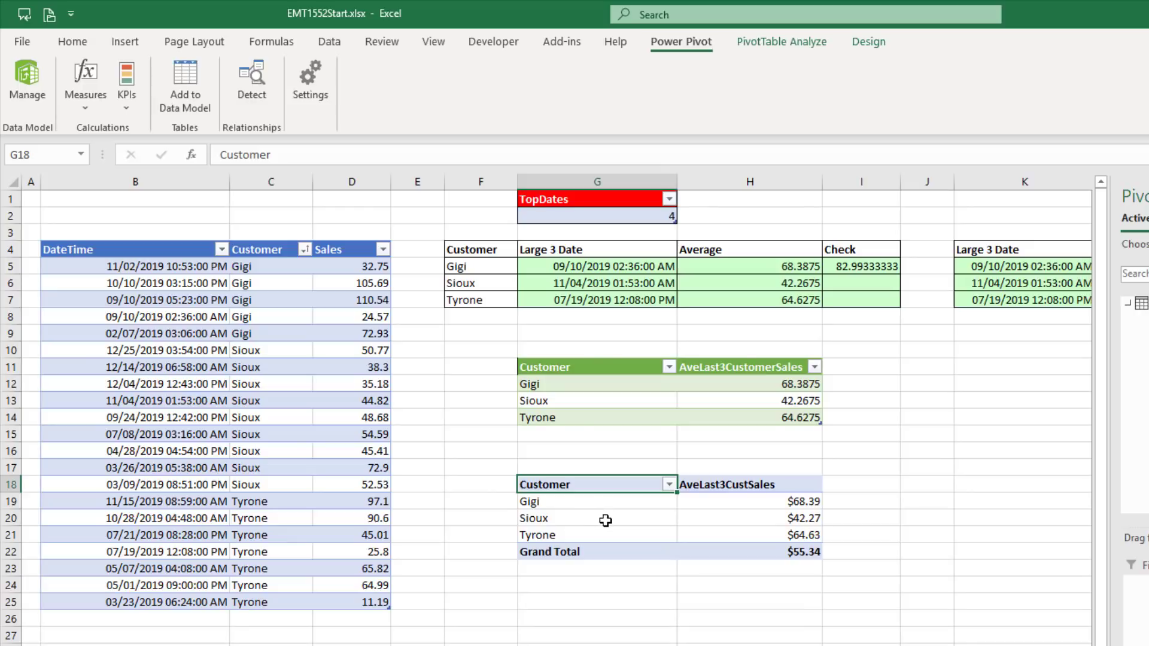
- Set TopDates in G2 to 3, refresh all queries and PivotTables, and widen column G to fit the dates
left_click(640, 216)
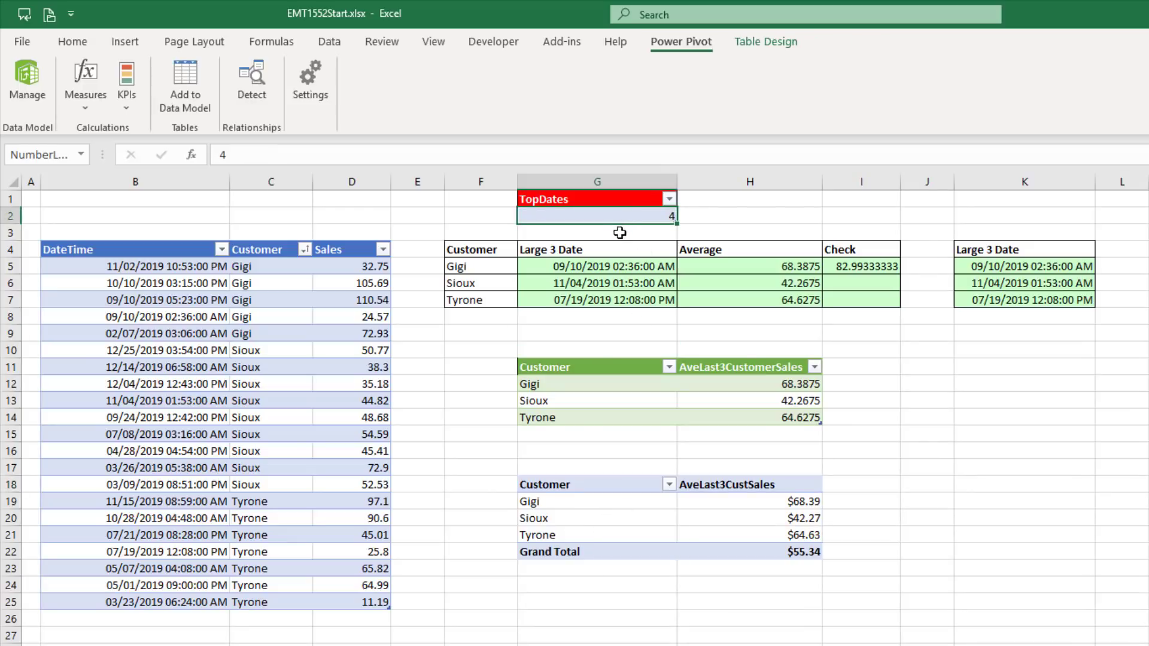
type("3")
key("Return")
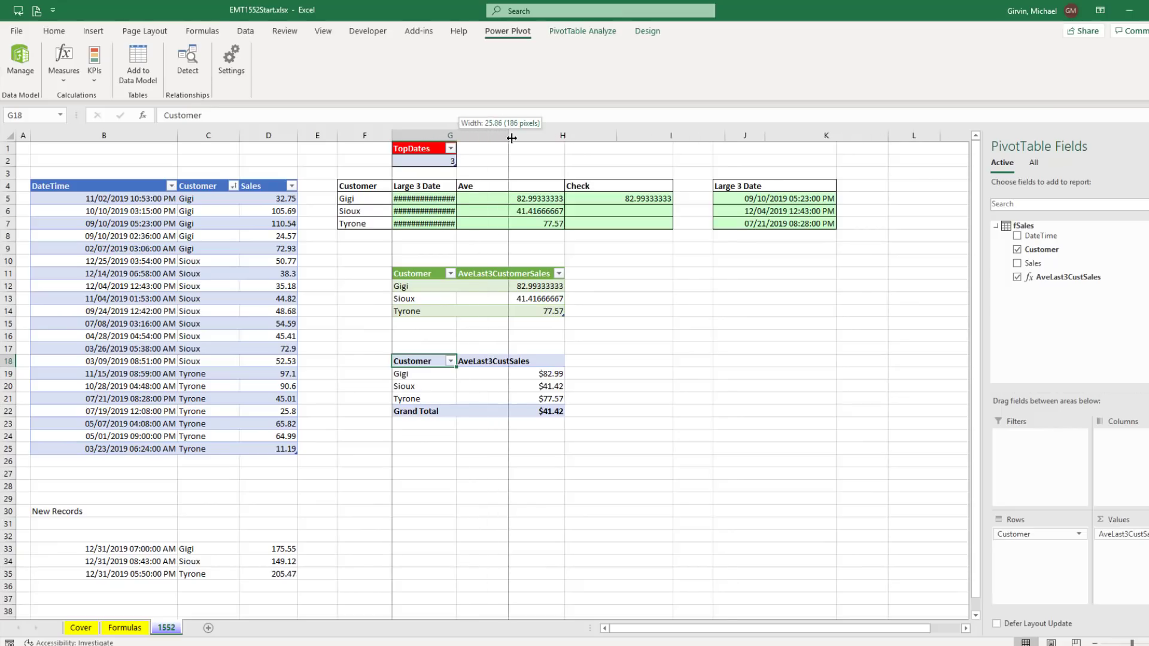
key("ctrl+alt+F5")
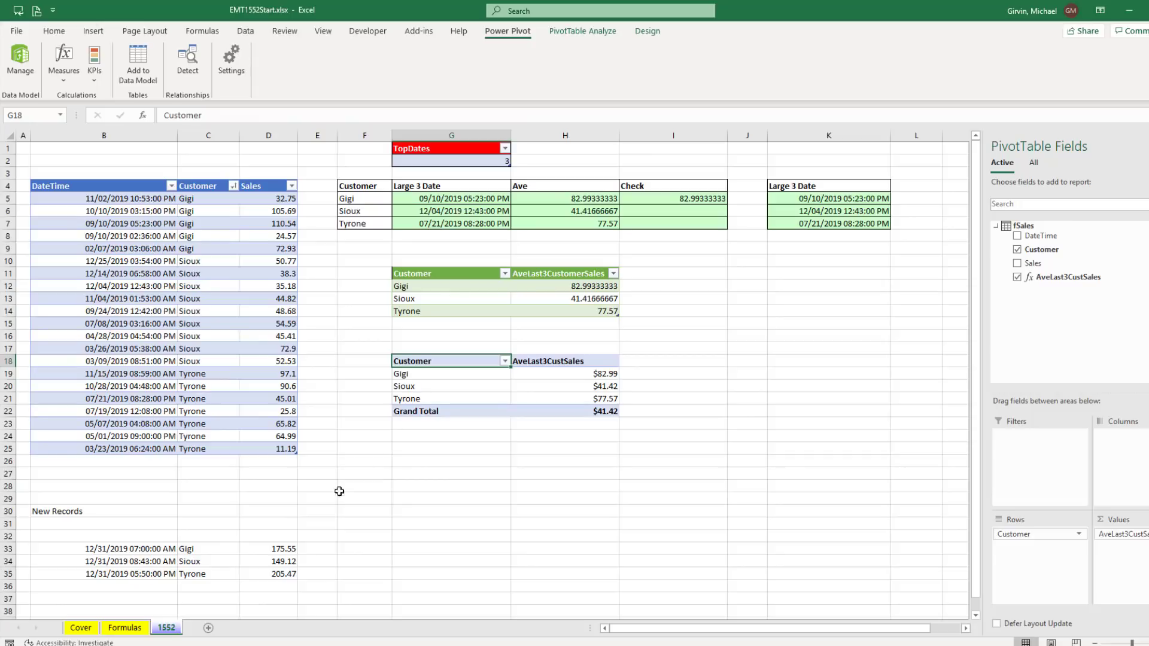
- Move the three new records to B26:D28 directly below the sales table, and refresh all queries and PivotTables
left_click_drag(95, 549, 271, 453)
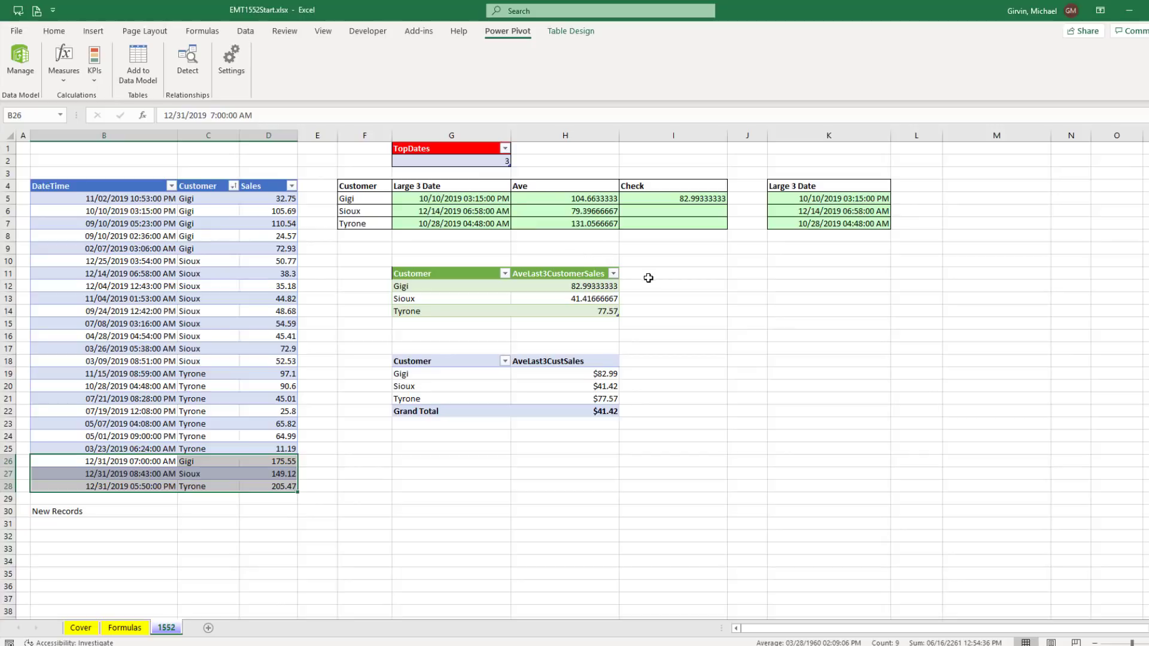
key("ctrl+alt+F5")
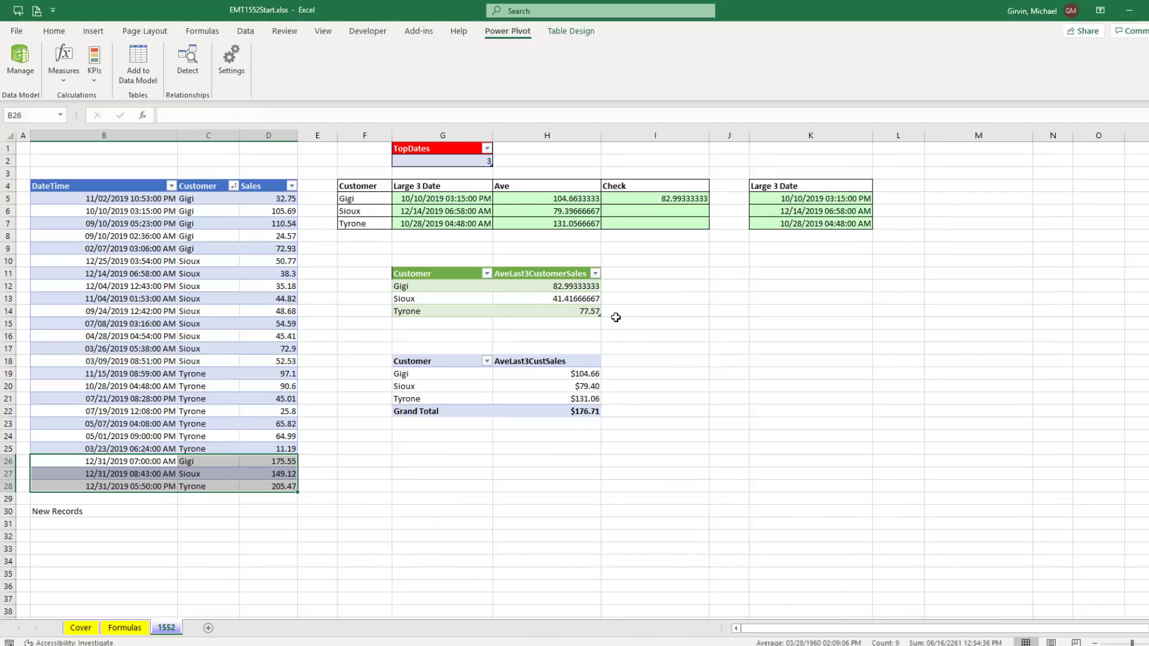
- Open the 01AverageLast3CustomerSales query in the Power Query Editor
left_click(578, 313)
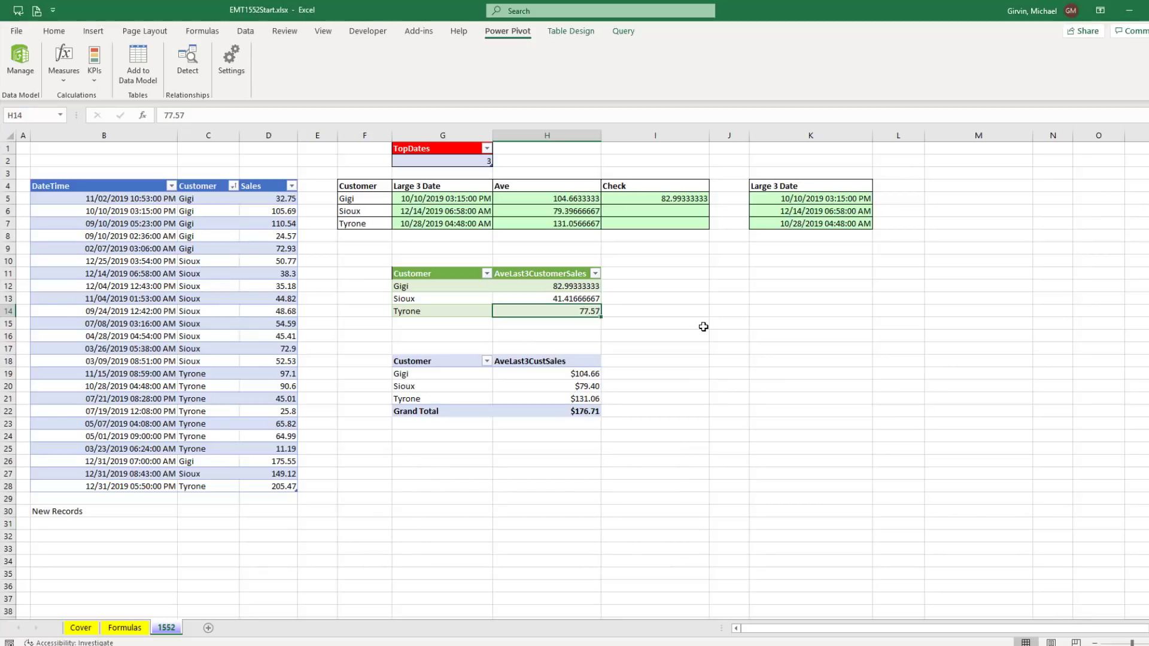
key("alt+a")
key("o")
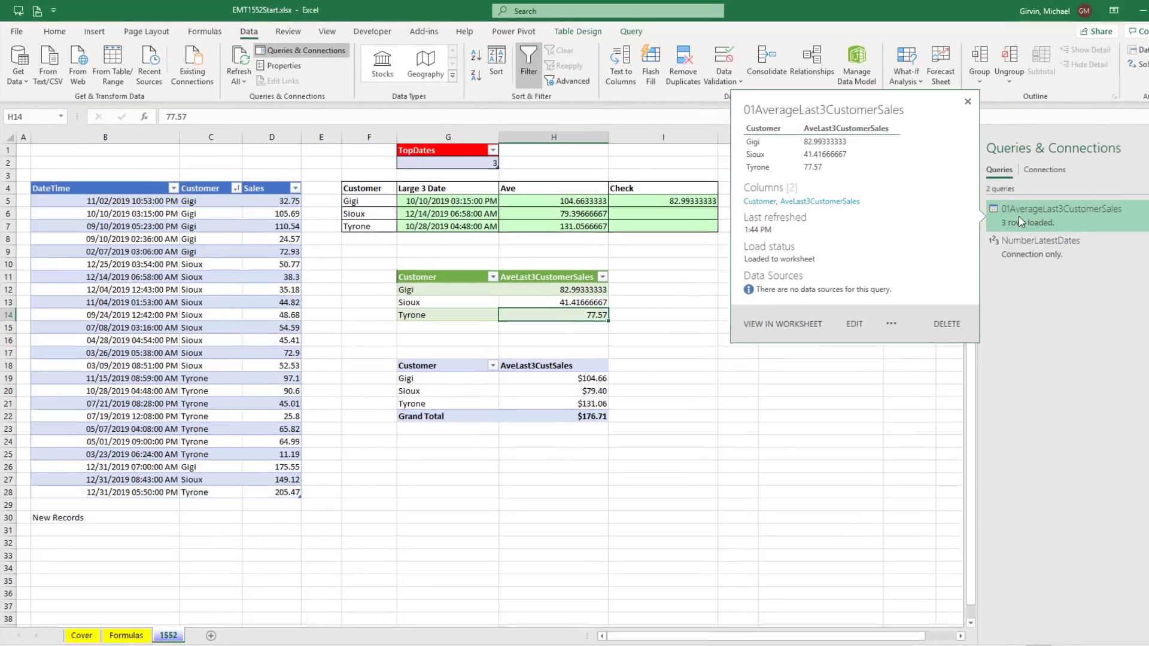
double_click(1019, 216)
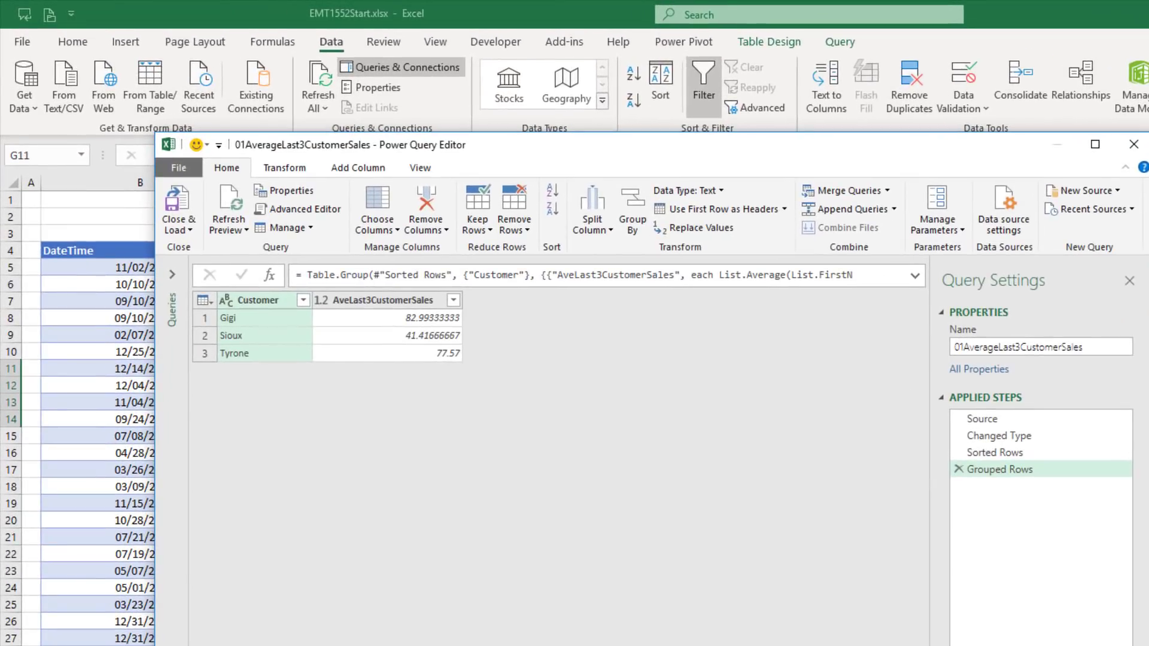
- Insert an index column starting from 0 after the query's Sorted Rows step, and close and load the query
left_click(1004, 453)
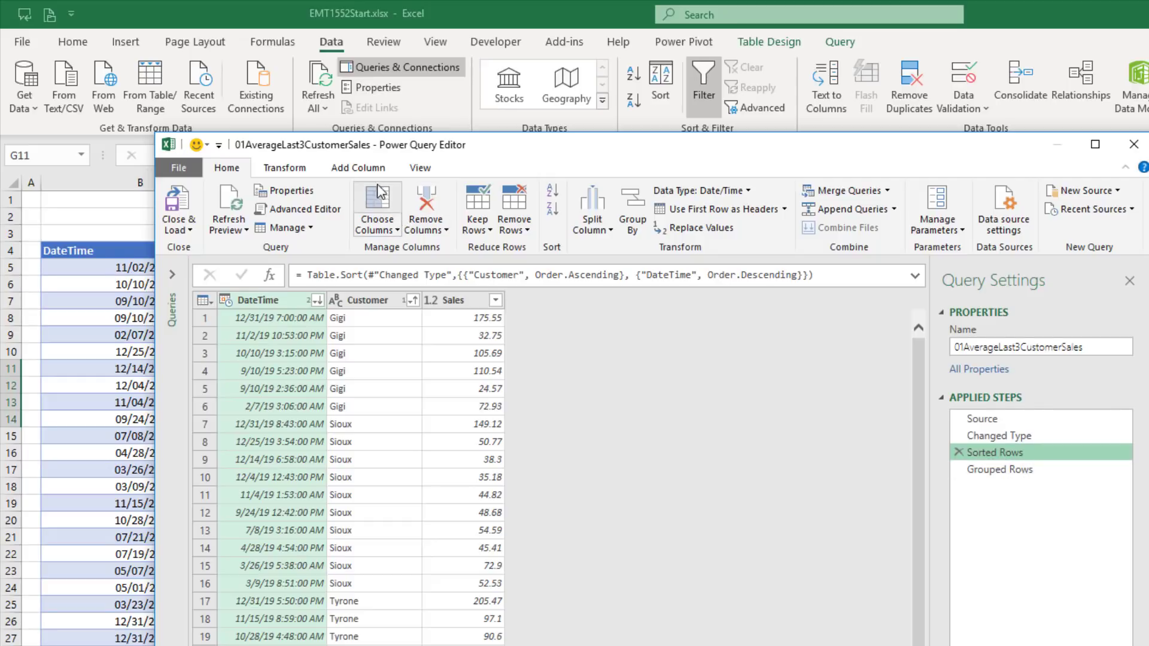
left_click(366, 170)
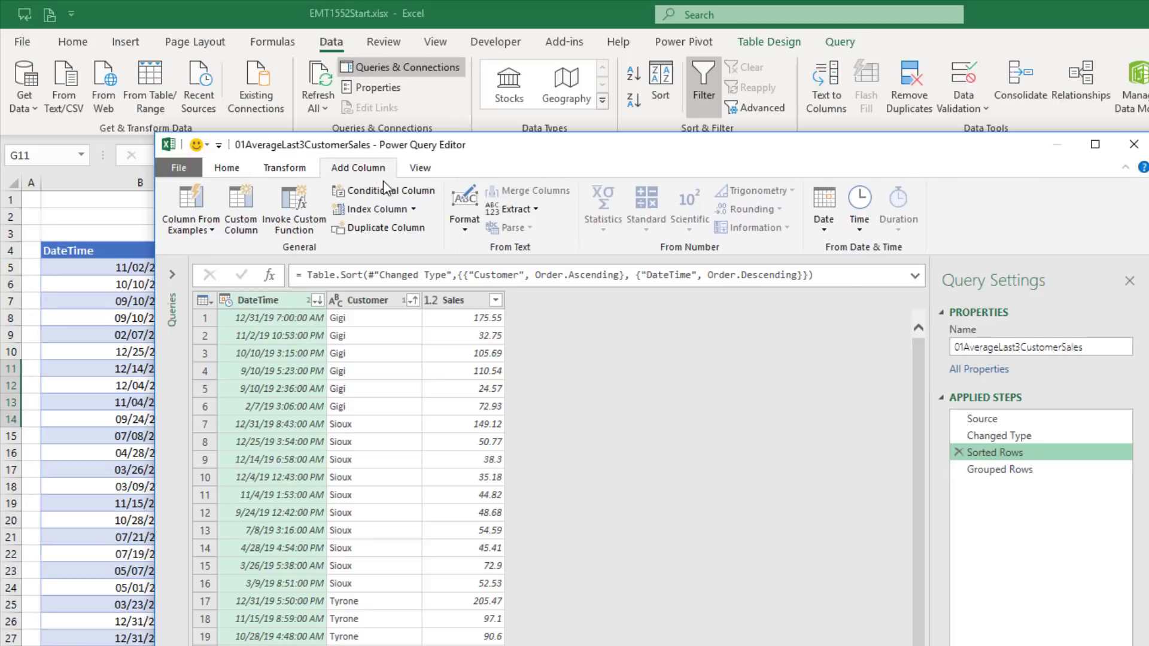
left_click(414, 209)
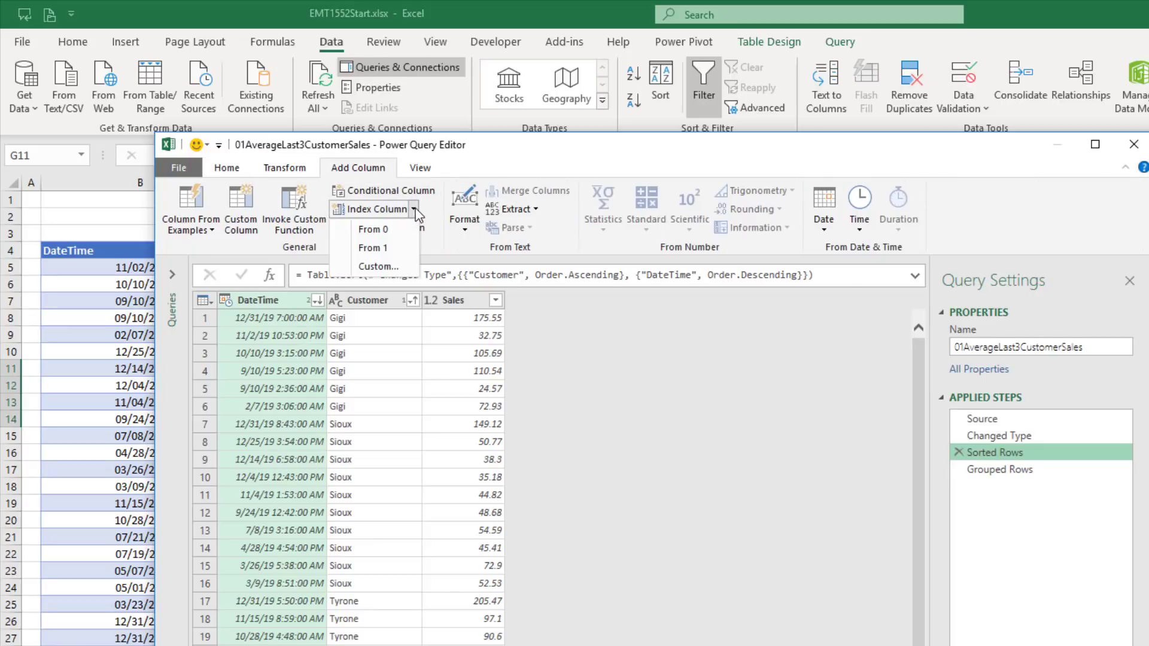
left_click(402, 245)
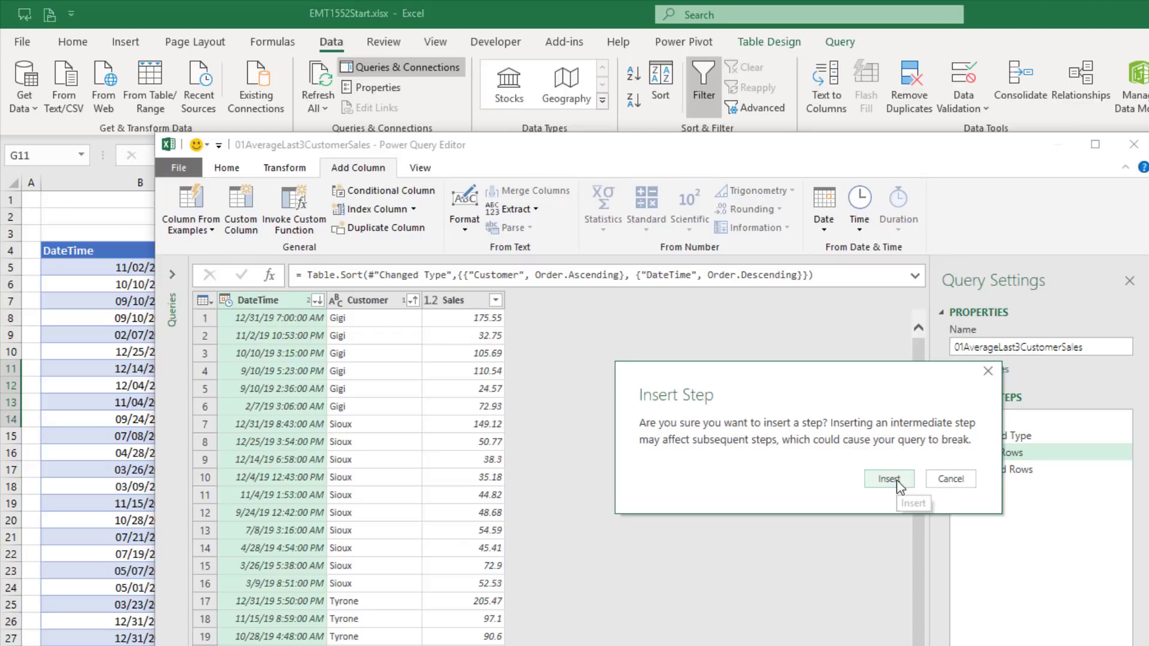
left_click(958, 479)
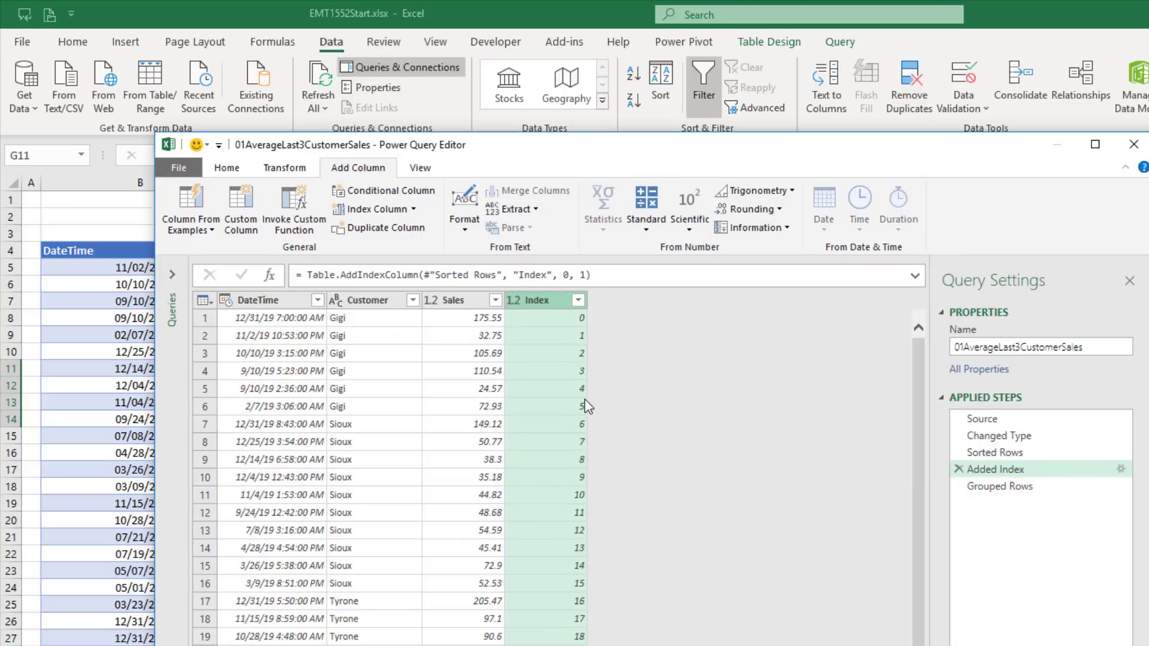
left_click(979, 484)
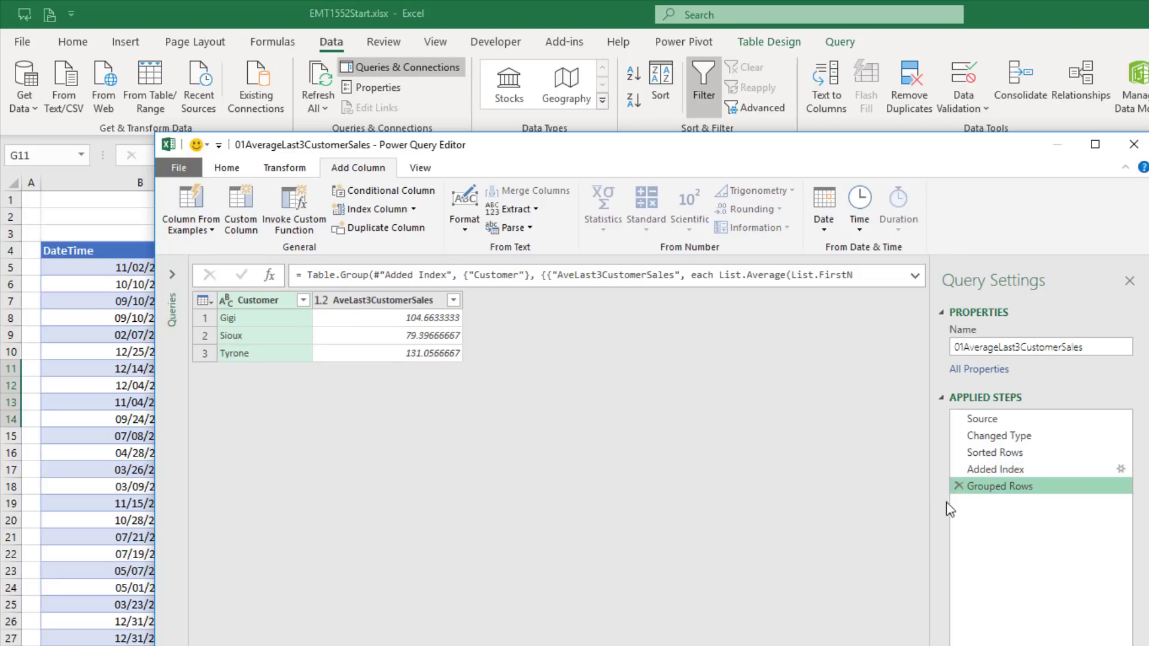
left_click(228, 171)
left_click(177, 200)
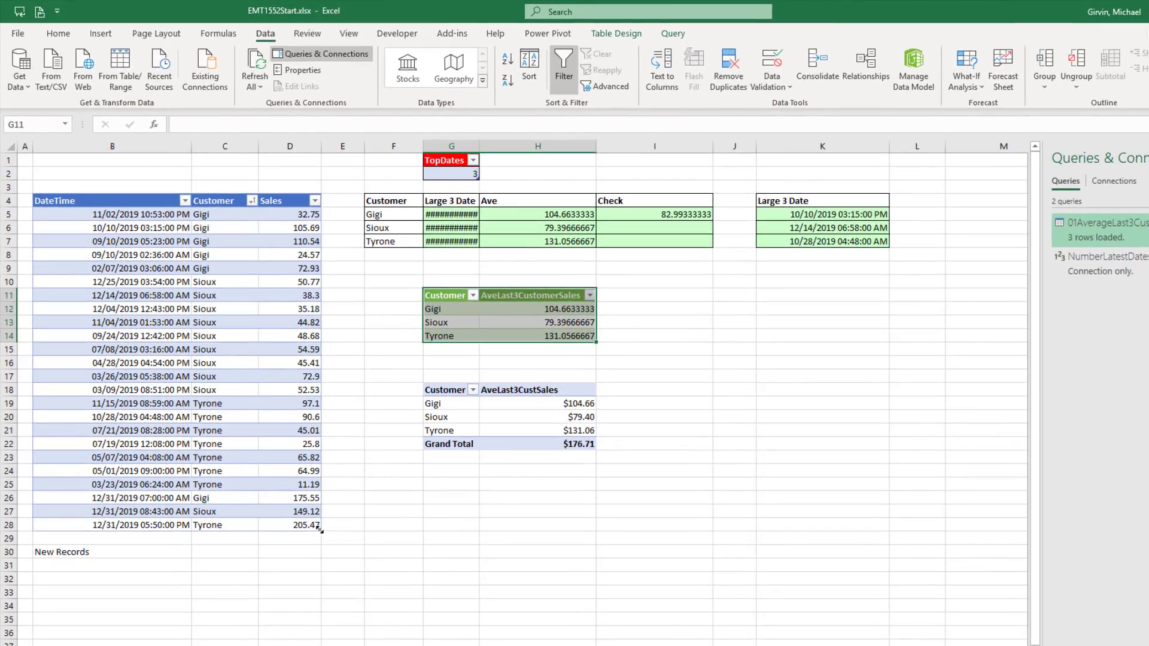
- Shrink the sales table to end at row 25, leaving out the new records, and refresh all queries and PivotTables
left_click_drag(319, 529, 323, 491)
key("ctrl+alt+F5")
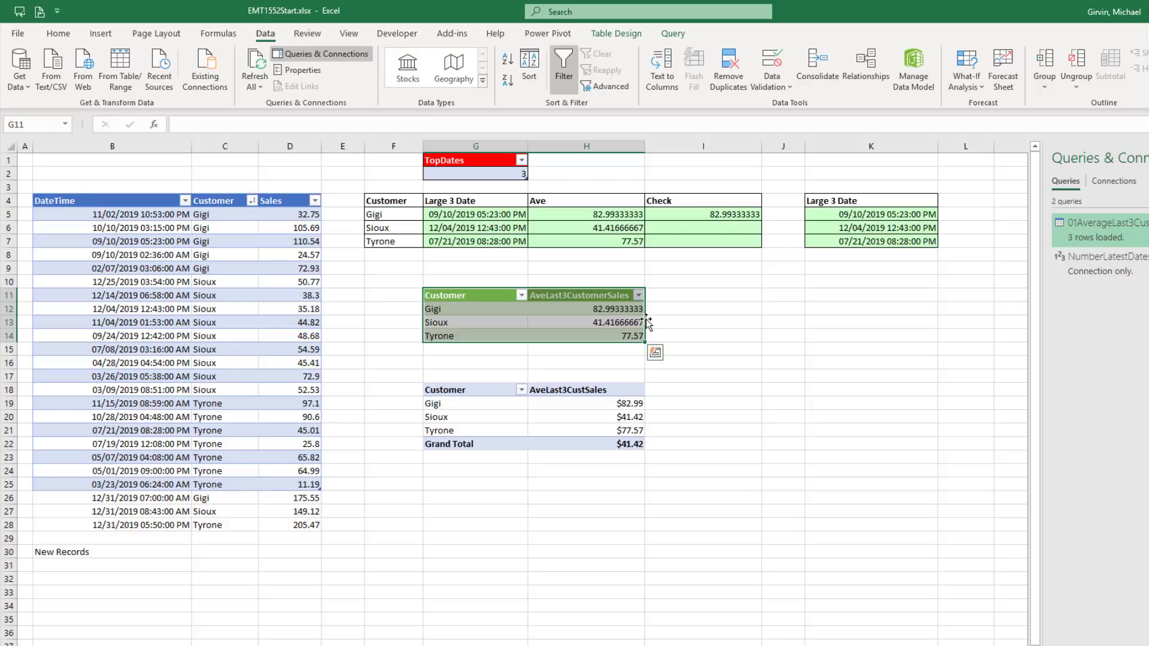
- Reopen the 01AverageLast3CustomerSales query and delete its Added Index step
double_click(1135, 230)
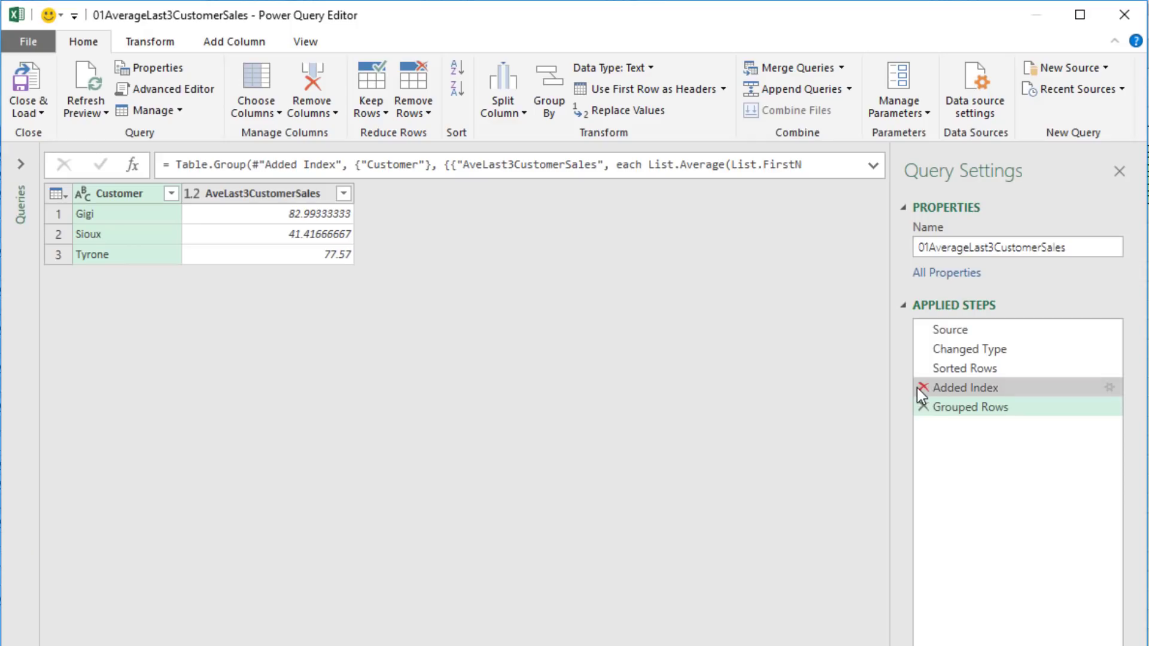
left_click(917, 388)
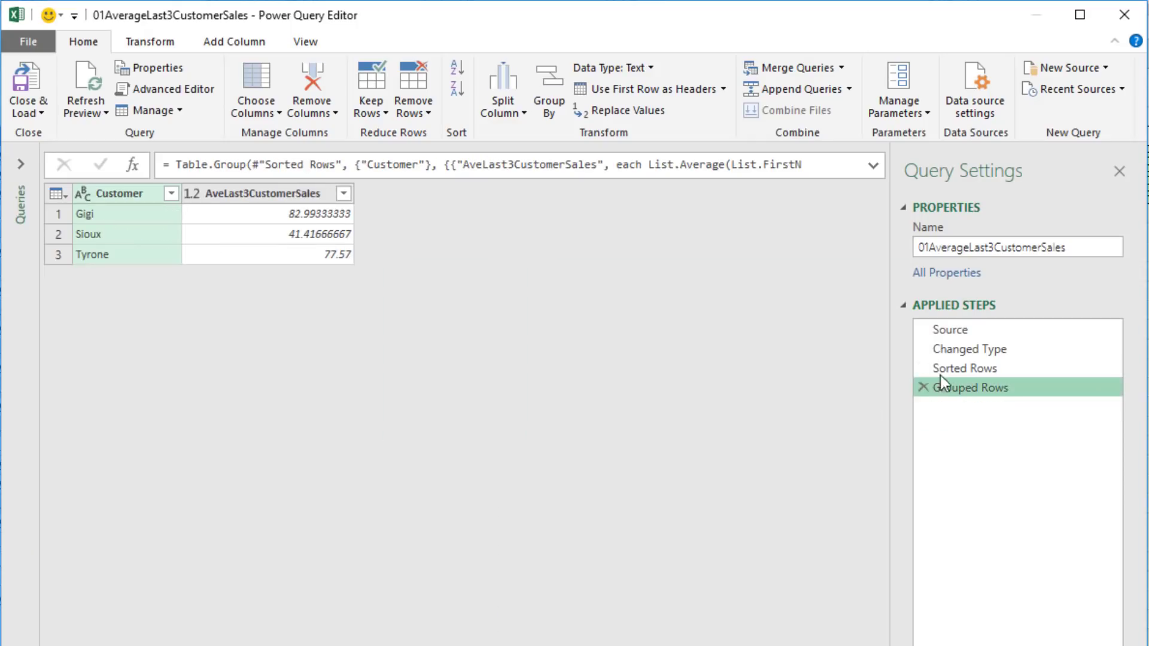
- Copy the Table.Sort expression from the Sorted Rows step, excluding the equals sign, and delete that step from the query
left_click(989, 369)
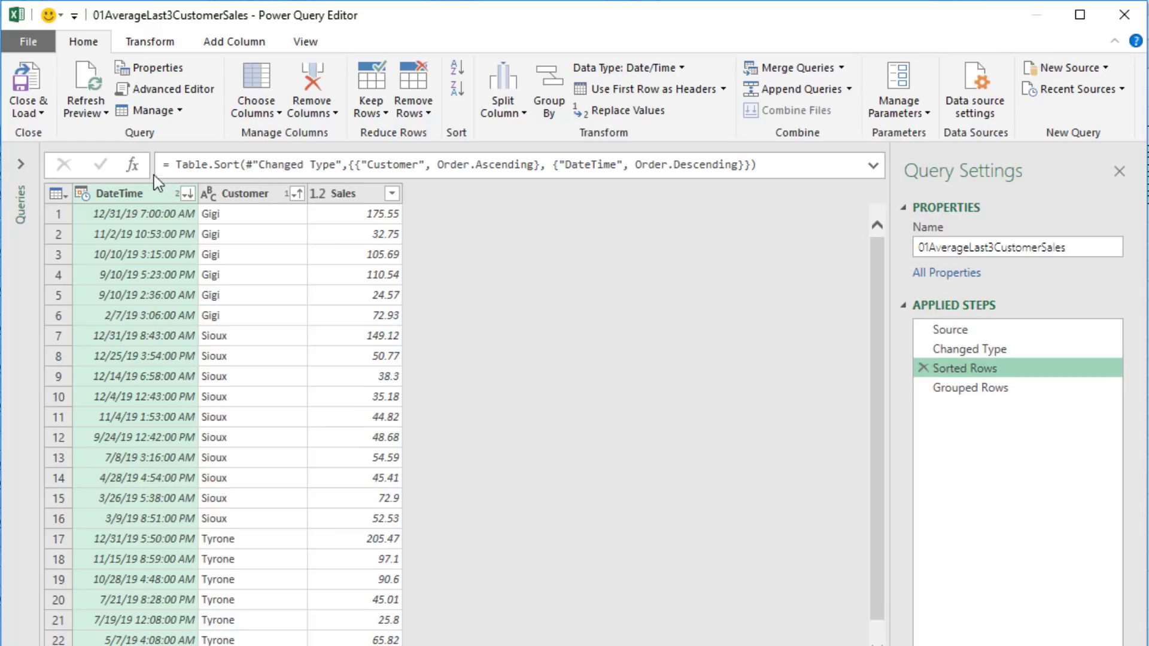
left_click_drag(174, 165, 794, 178)
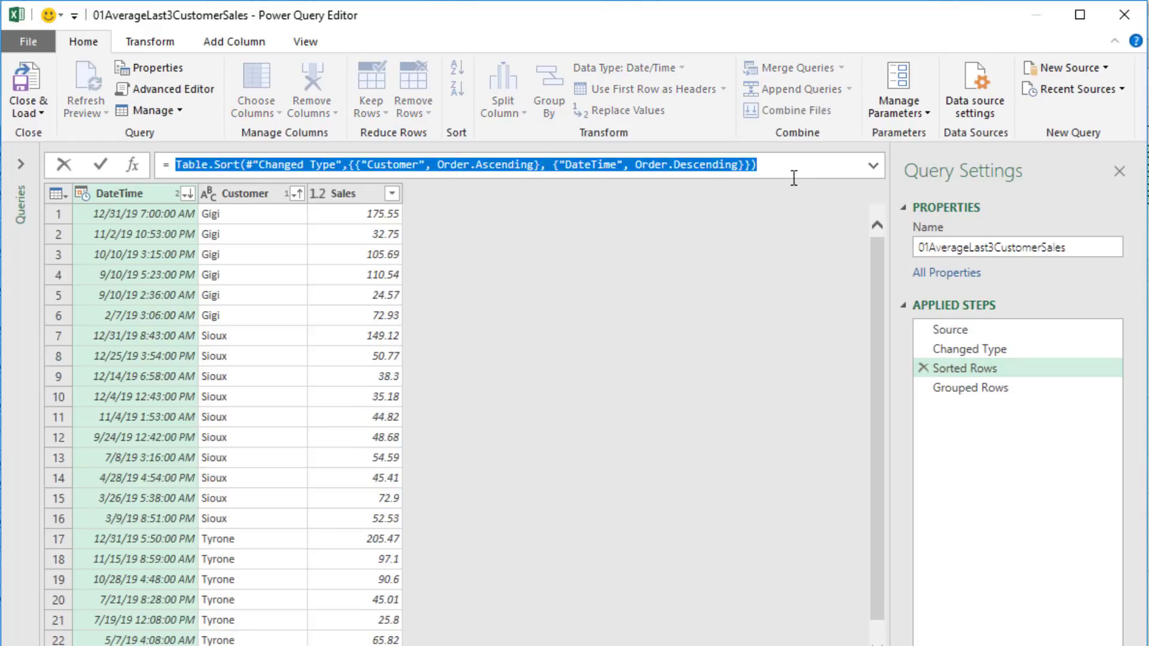
key("ctrl+c")
left_click(924, 368)
left_click(923, 367)
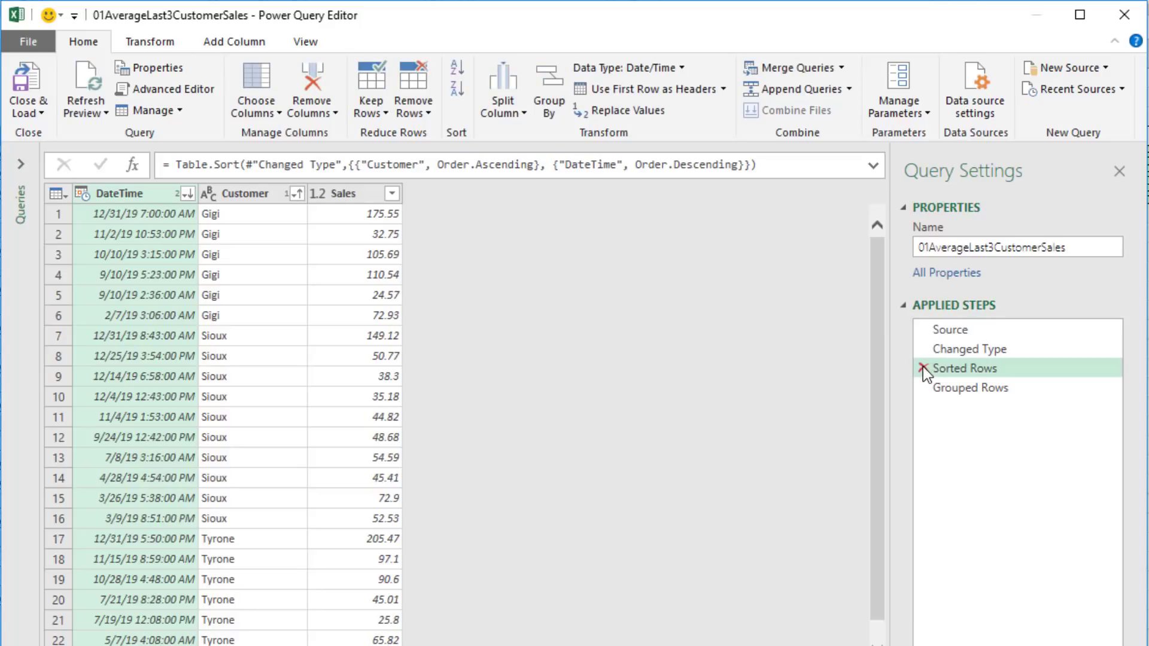
- In the Grouped Rows formula, paste the copied Table.Sort expression directly before [Sales] inside List.FirstN
left_click(874, 167)
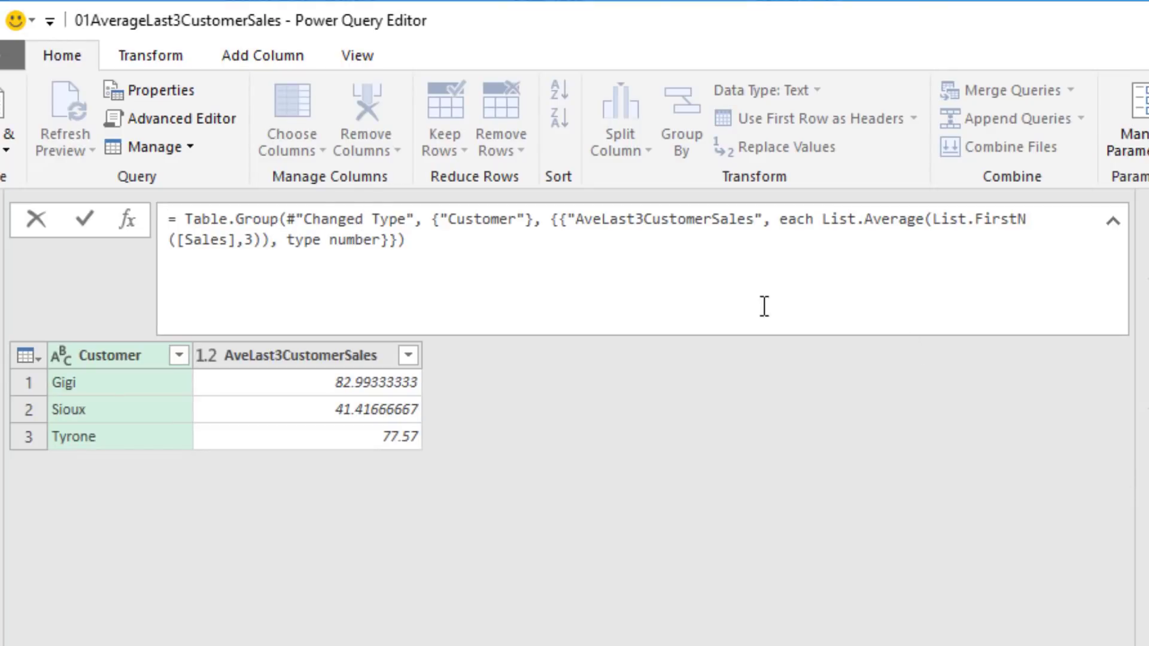
left_click(180, 246)
key("ctrl+v")
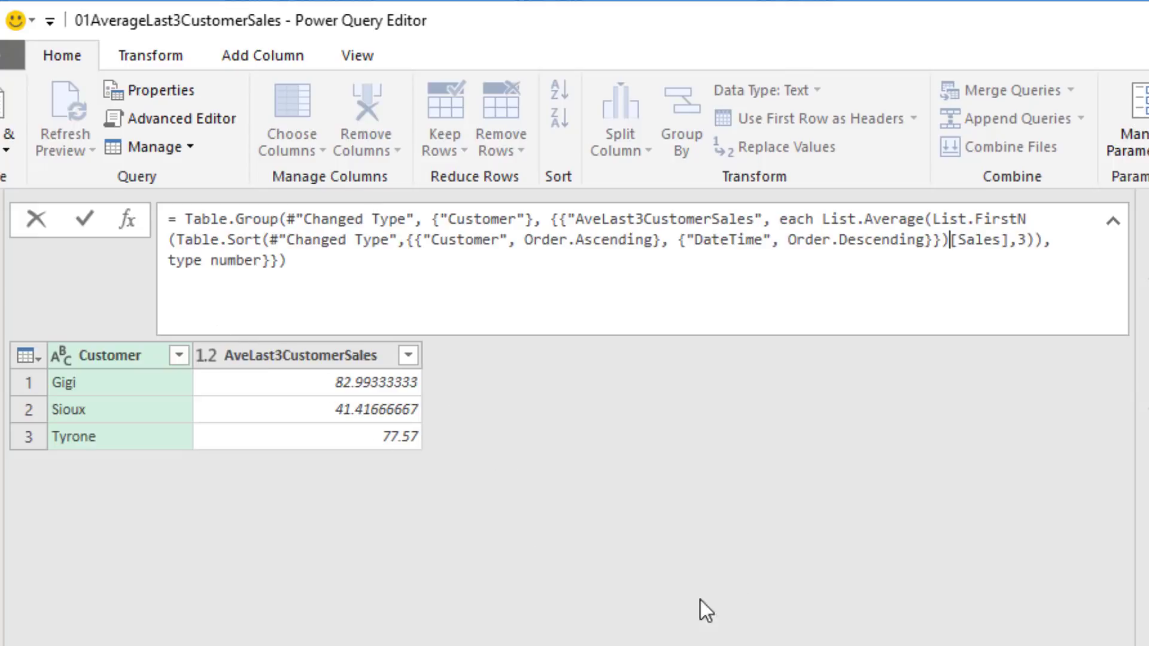
- Replace the #"Changed Type" argument of the nested Table.Sort with an underscore (_)
left_click(398, 245)
key("BackSpace")
key("BackSpace")
key("BackSpace")
key("BackSpace")
key("BackSpace")
key("BackSpace")
key("BackSpace")
key("BackSpace")
key("BackSpace")
key("BackSpace")
key("BackSpace")
key("BackSpace")
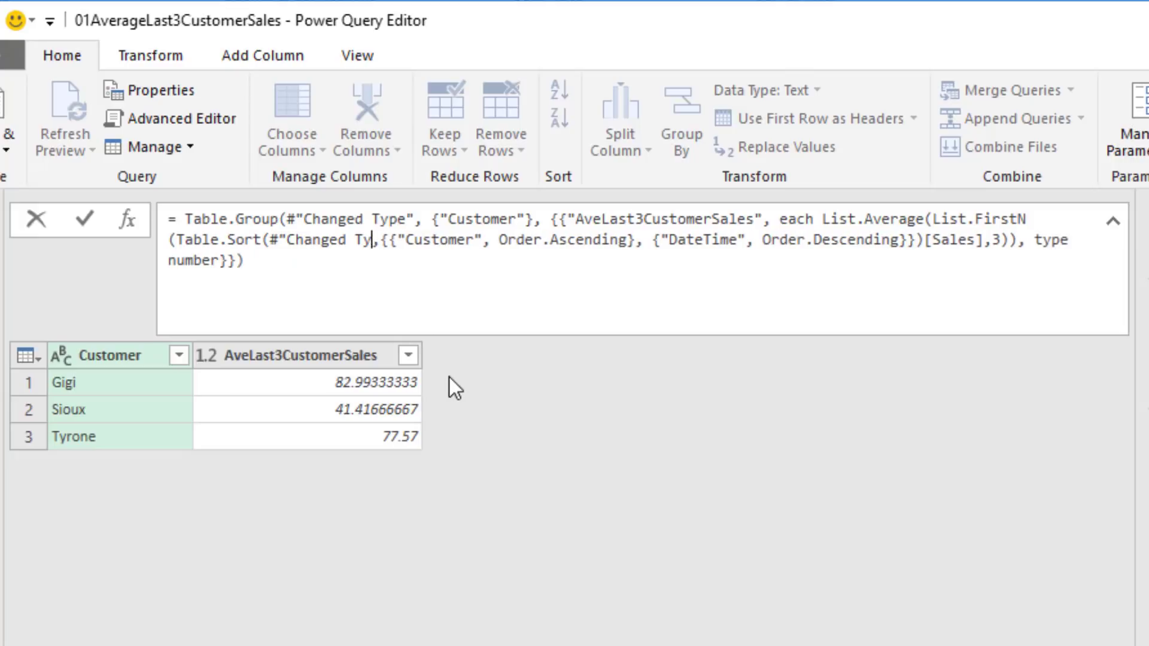
key("BackSpace")
key("BackSpace")
key("BackSpace")
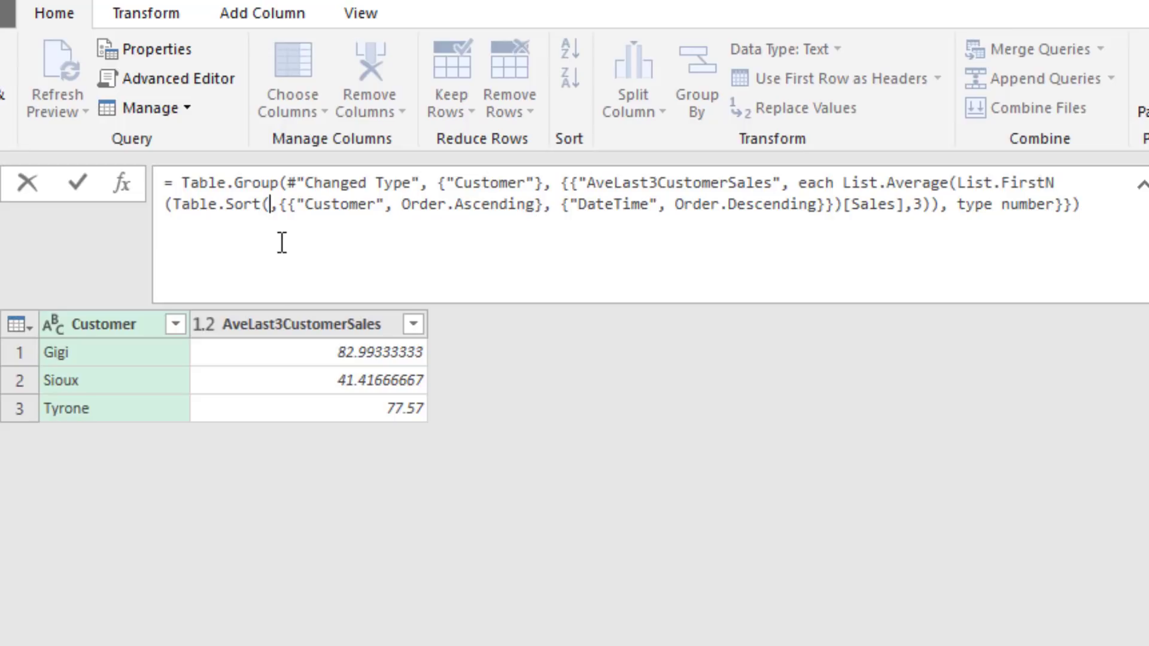
type("_")
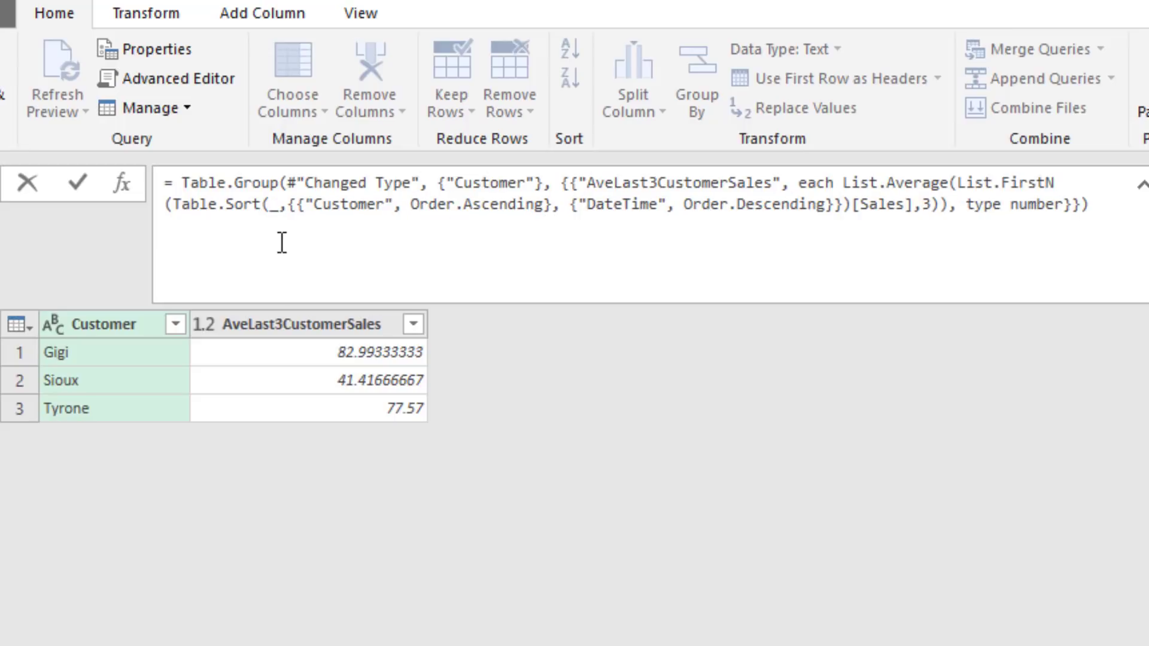
- Review the nested Table.Sort expression, commit the Grouped Rows formula, and close and load the query to the worksheet
double_click(818, 187)
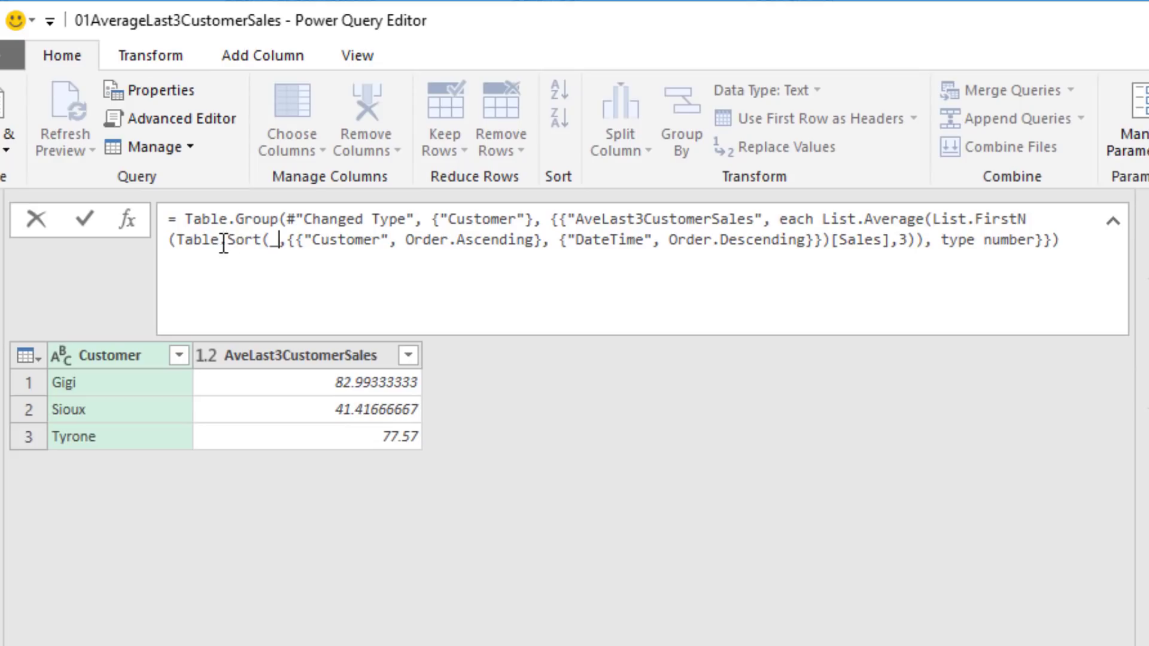
left_click_drag(173, 204, 831, 245)
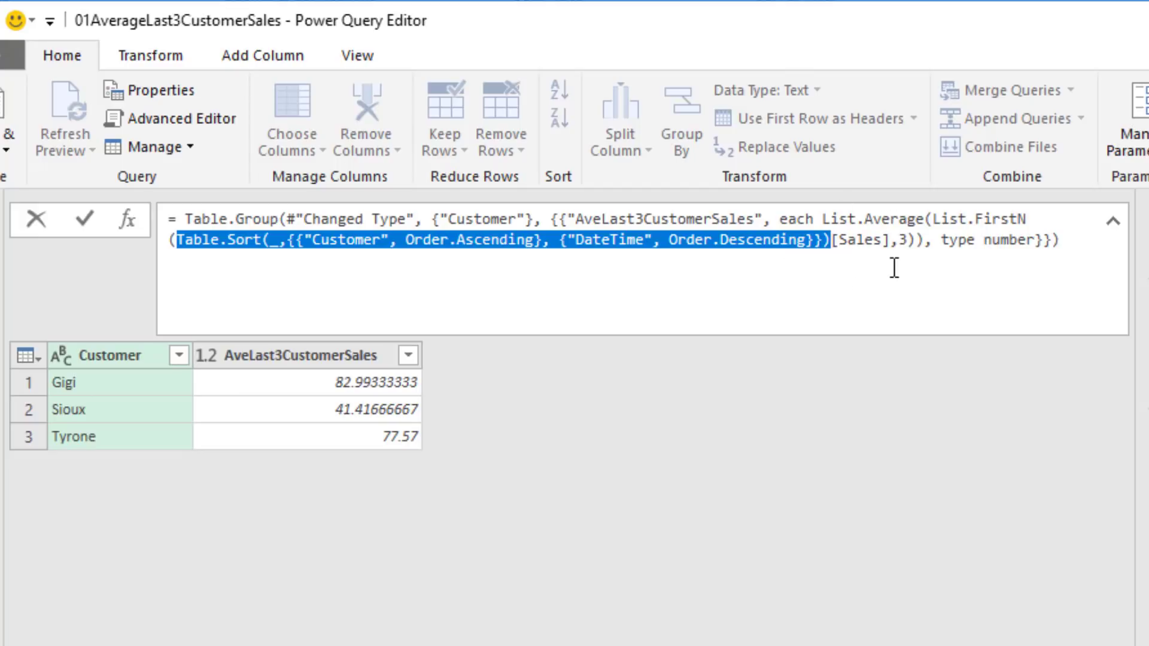
key("Escape")
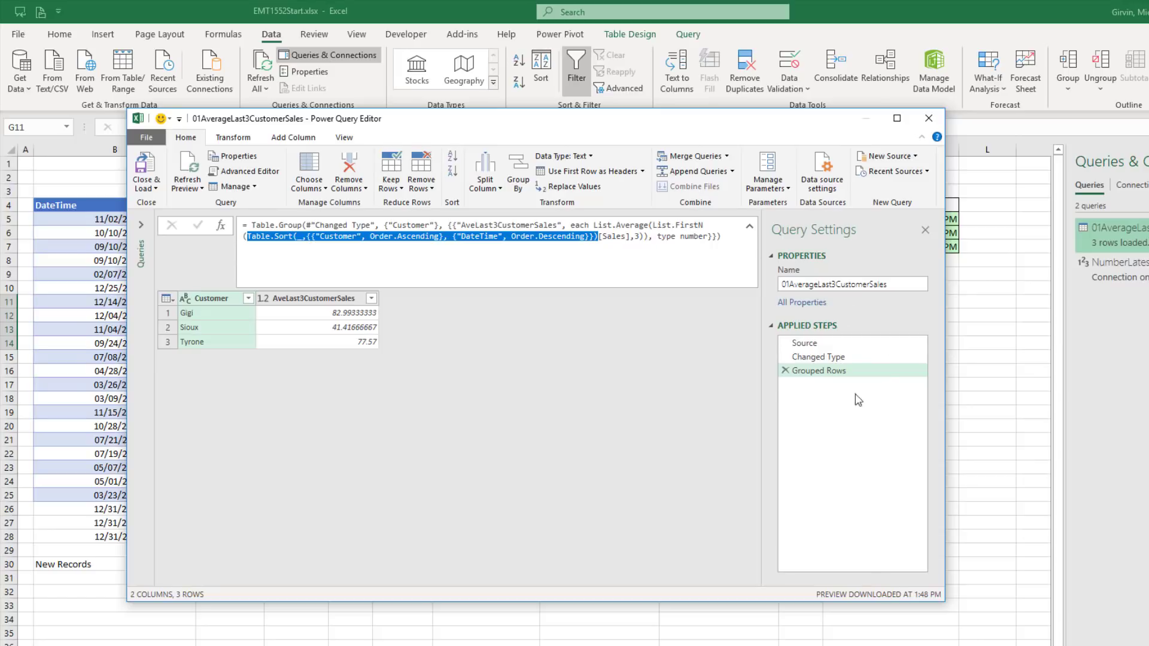
left_click(155, 171)
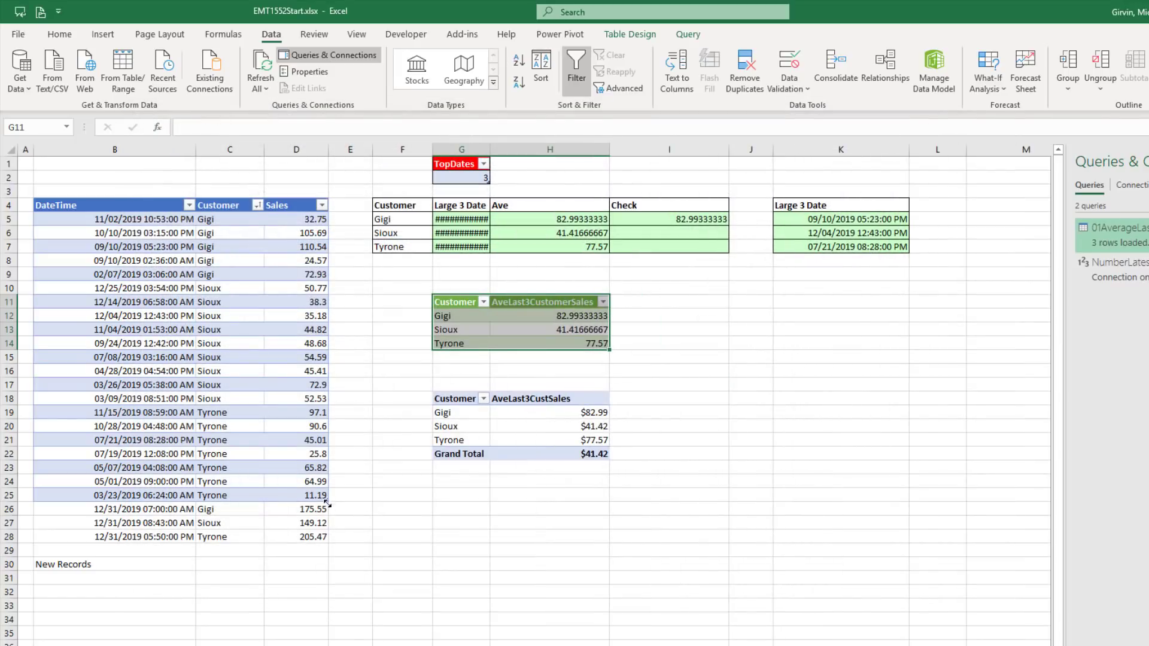
- Extend the sales table through row 28 to include the new records, refresh everything, and widen column G to fit the dates
left_click_drag(327, 503, 328, 542)
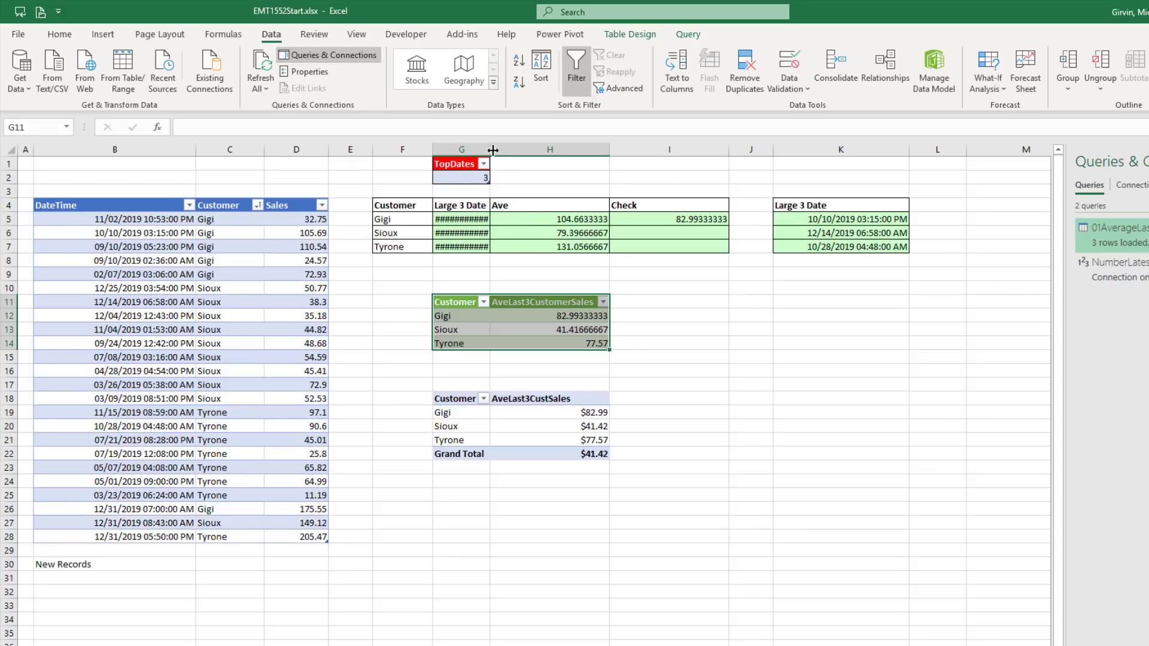
left_click_drag(492, 150, 572, 150)
key("ctrl+alt+F5")
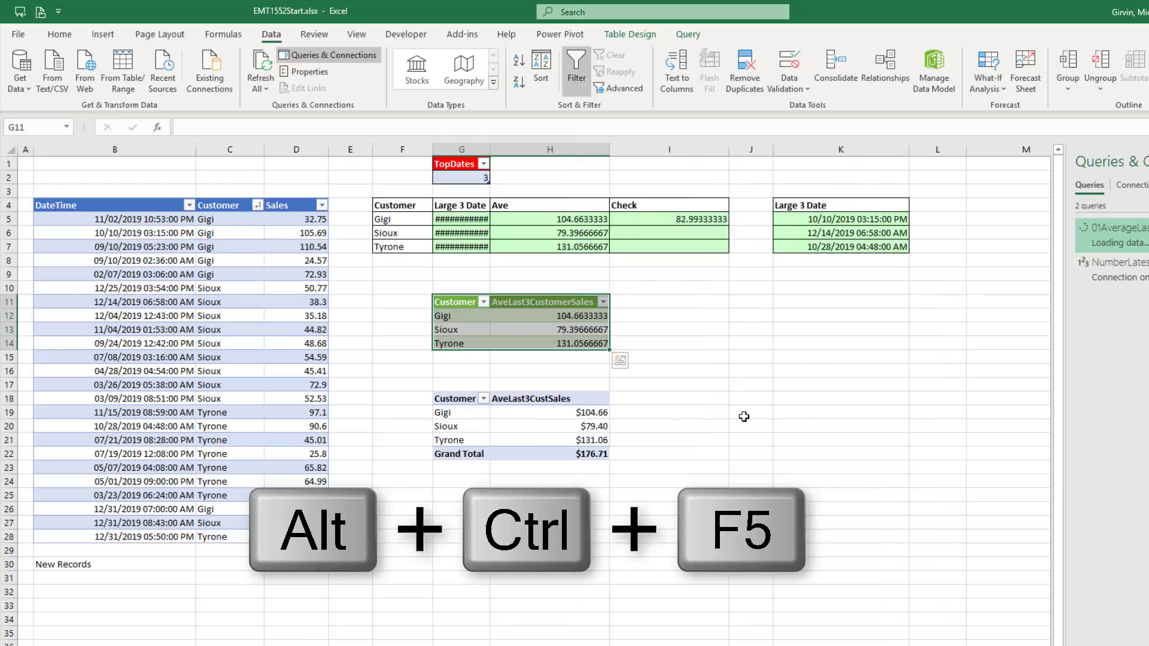
double_click(489, 149)
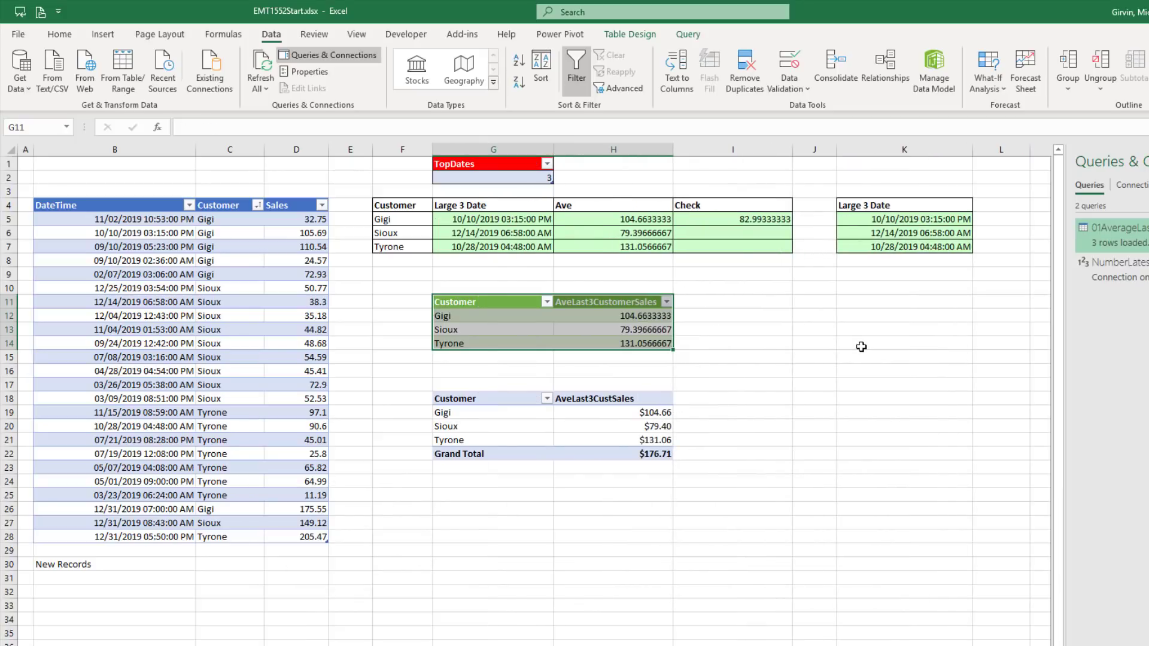